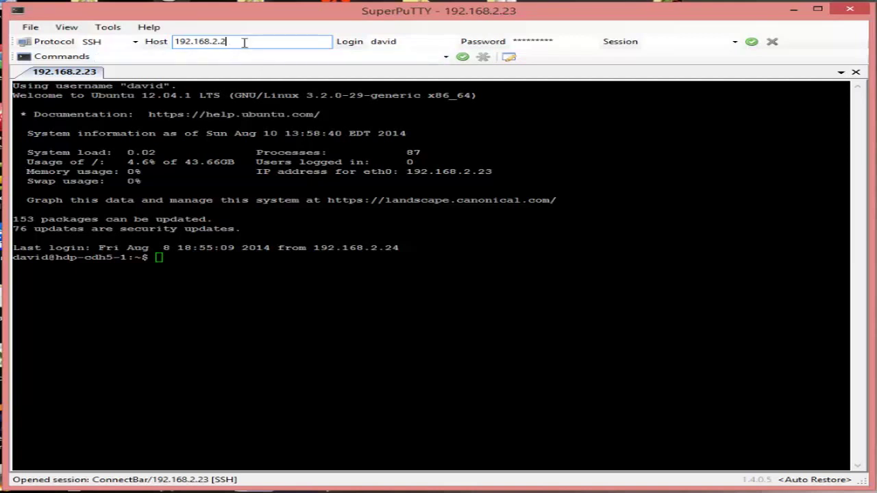
- Connect to 192.168.2.20, then open a session to the mistyped host 192.168.2.226
text(0)
click(752, 42)
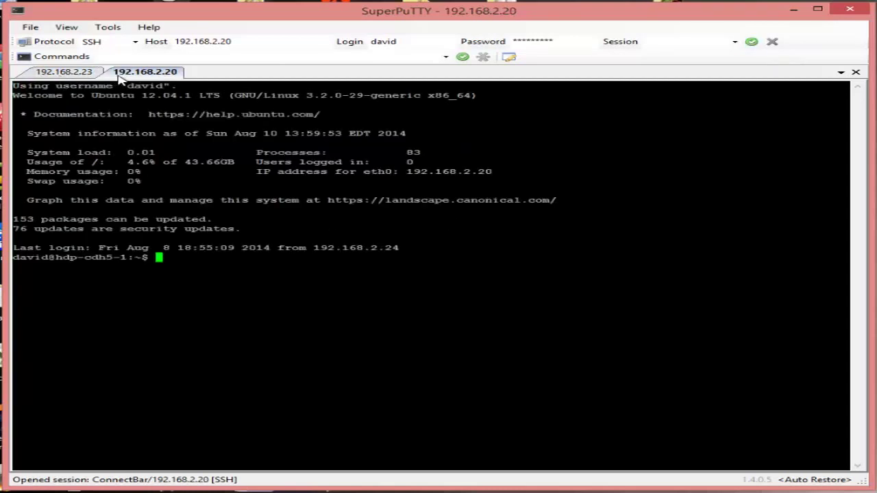
double_click(241, 41)
click(240, 41)
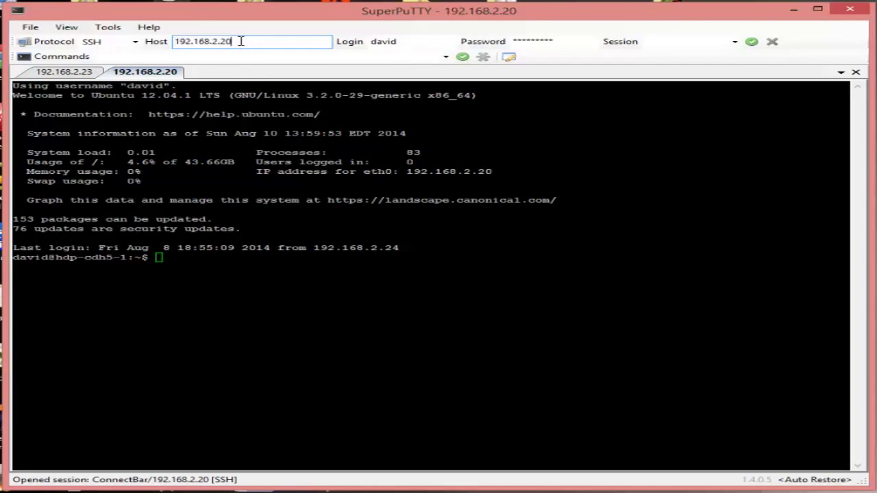
key(BackSpace)
text(26)
click(752, 43)
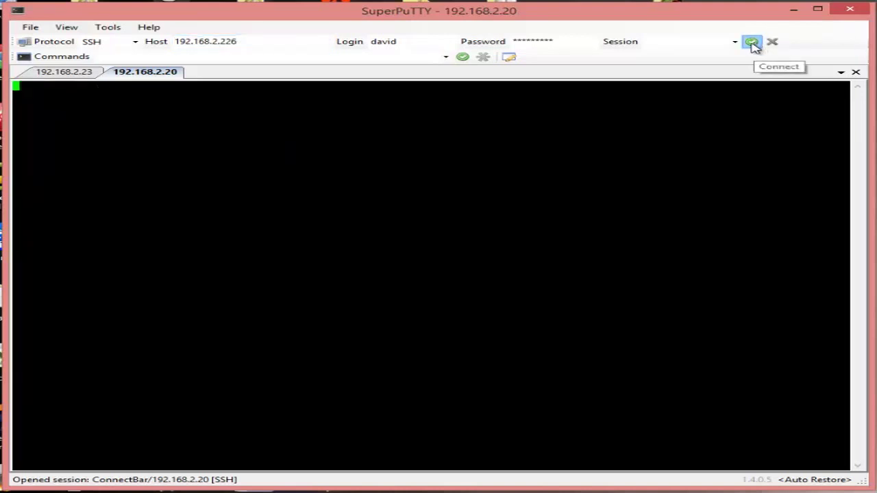
- Correct the host to 192.168.2.26, close the mistaken 192.168.2.226 tab, and connect
click(255, 41)
double_click(255, 41)
click(255, 41)
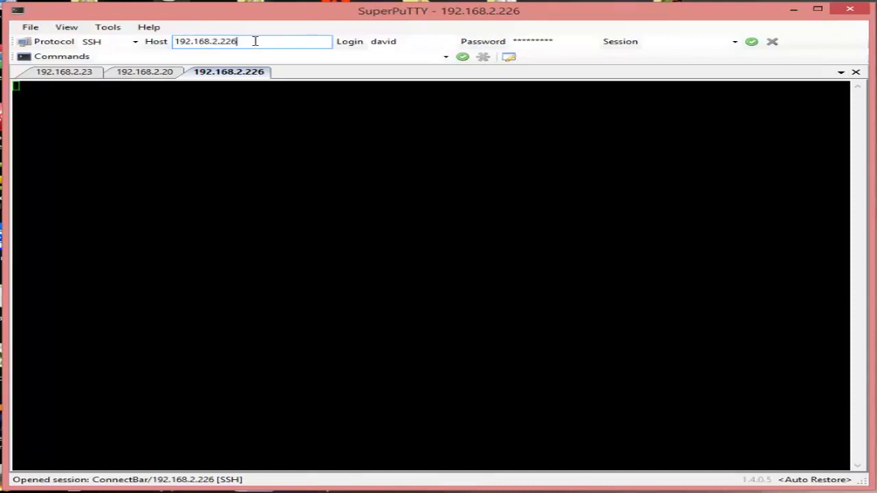
key(Left)
key(Left)
key(Left)
key(Delete)
click(856, 72)
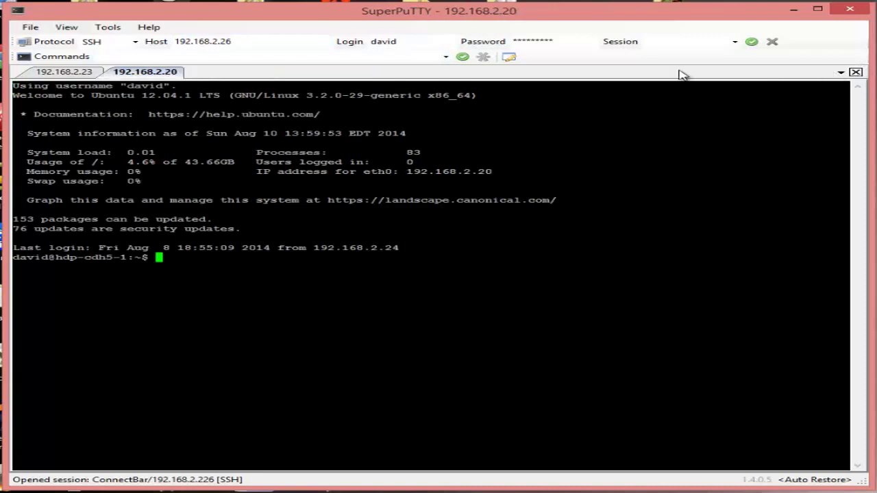
click(263, 39)
double_click(264, 40)
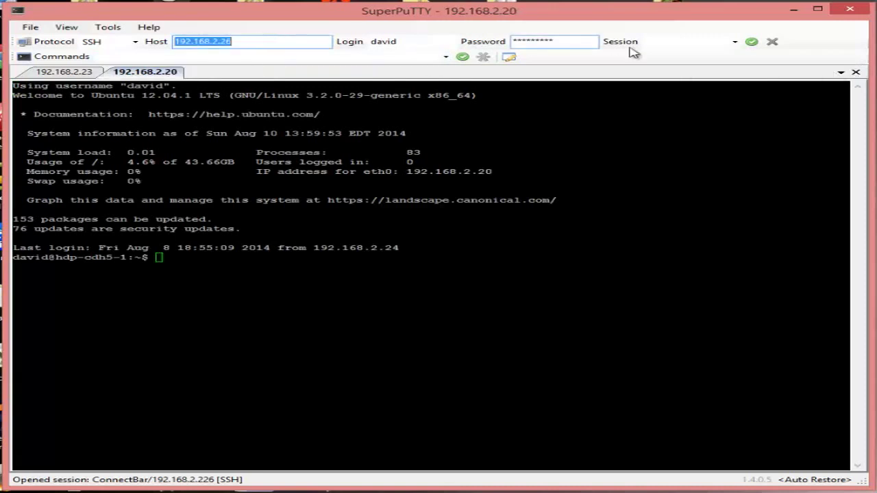
click(751, 42)
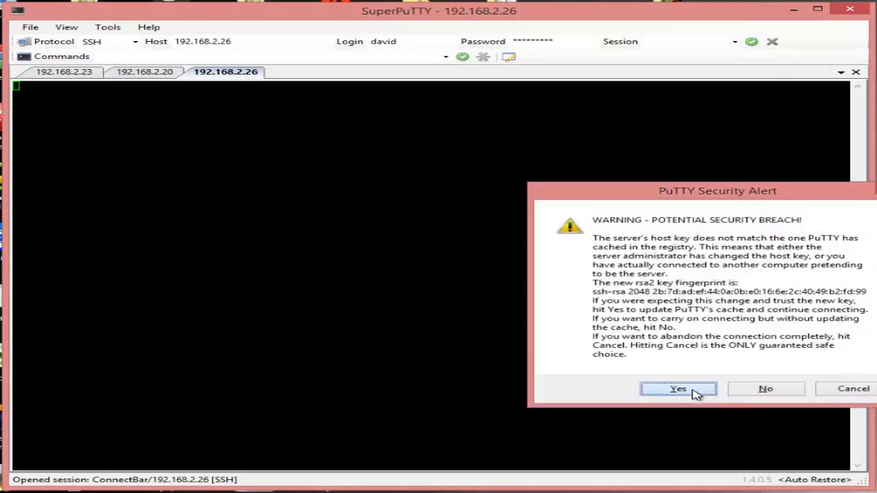
- Accept the 192.168.2.26 host key, connect to 192.168.2.28 accepting its key, then view 192.168.2.23
click(694, 389)
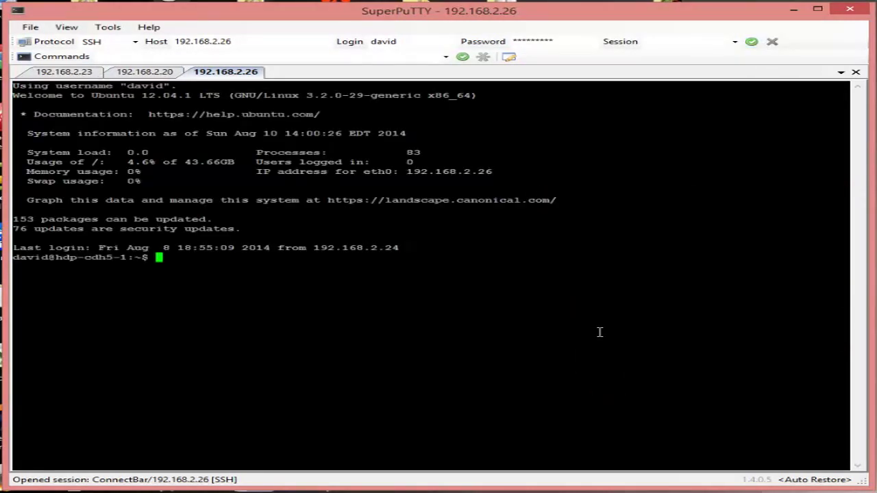
click(283, 42)
double_click(283, 41)
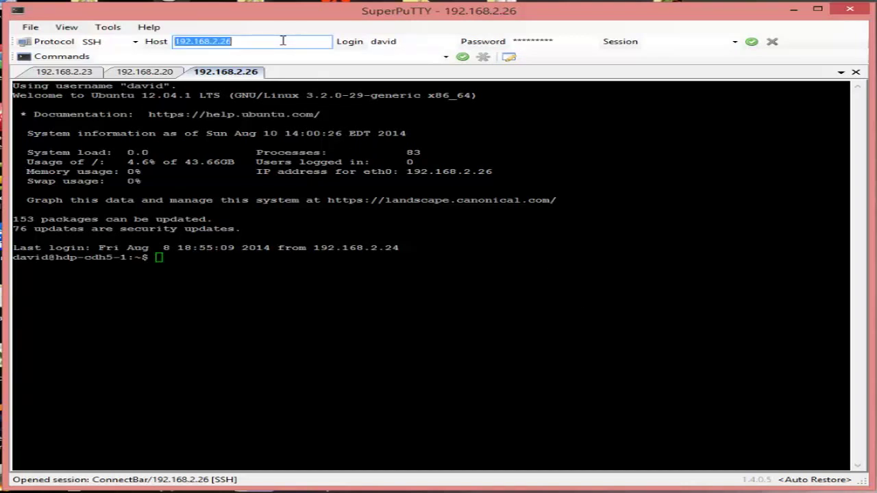
click(283, 42)
key(BackSpace)
text(8)
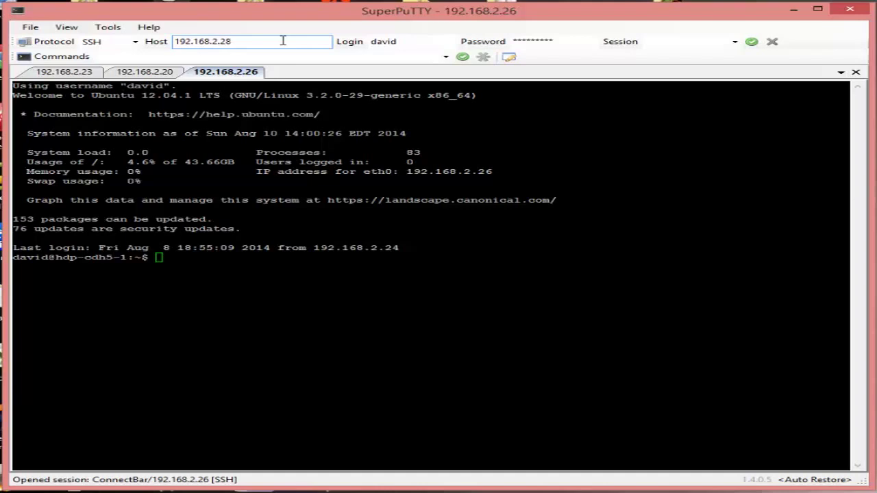
click(751, 42)
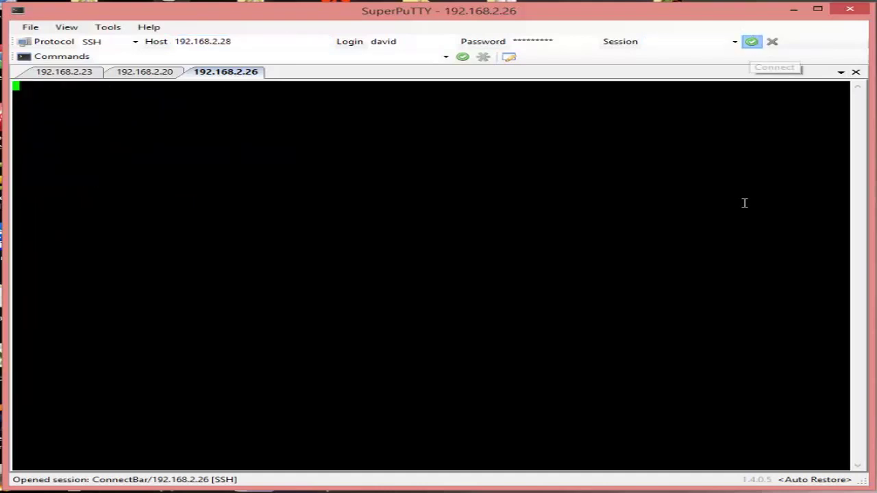
click(685, 390)
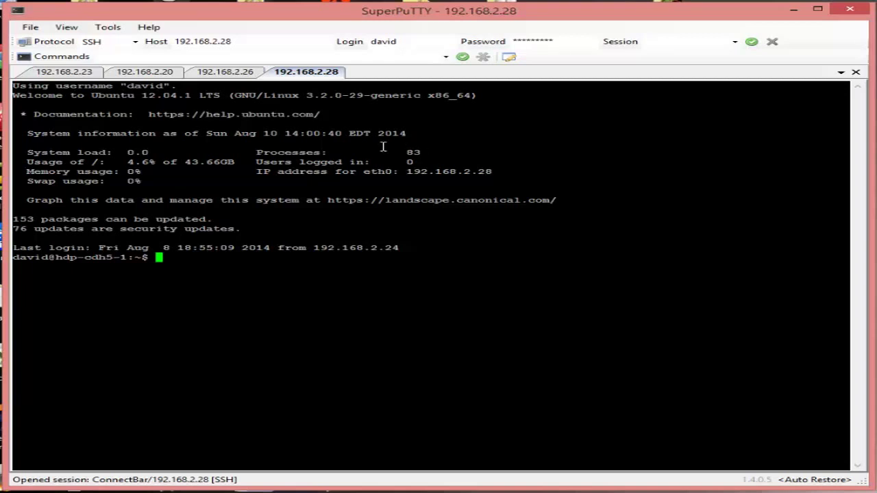
click(74, 75)
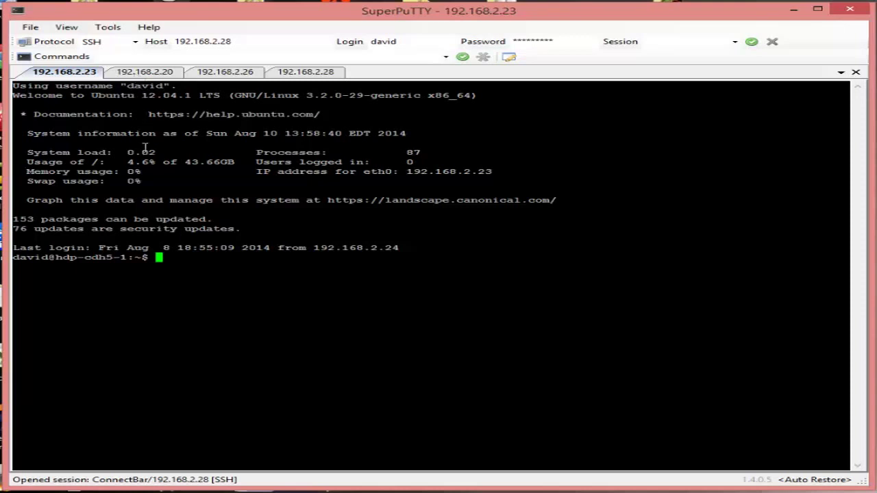
- Run ls twice in all sessions through the shared Commands box
click(164, 58)
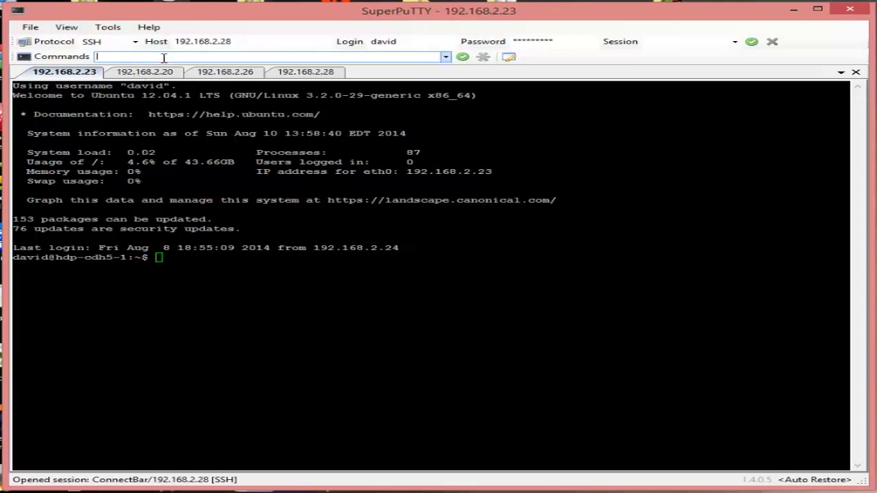
text(ls)
key(Return)
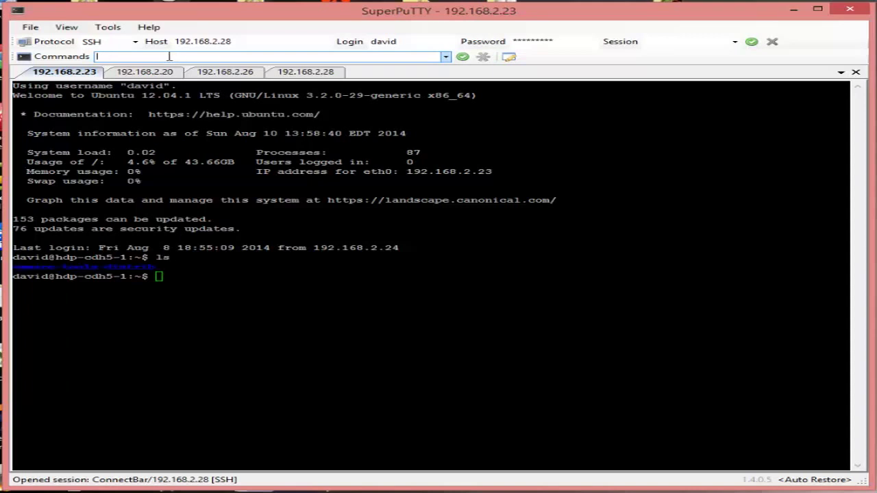
text(ls)
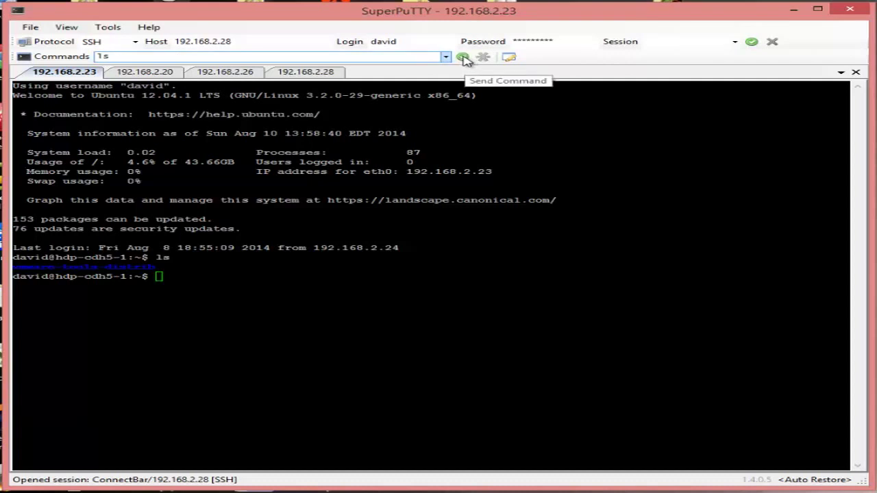
click(463, 58)
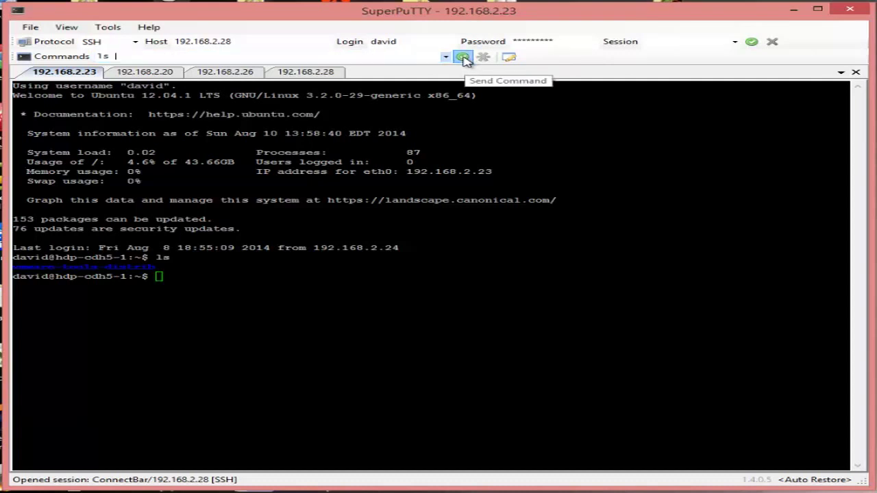
- Check the .20, .26 and .28 tabs, then write cd /etc in the Commands box
click(149, 71)
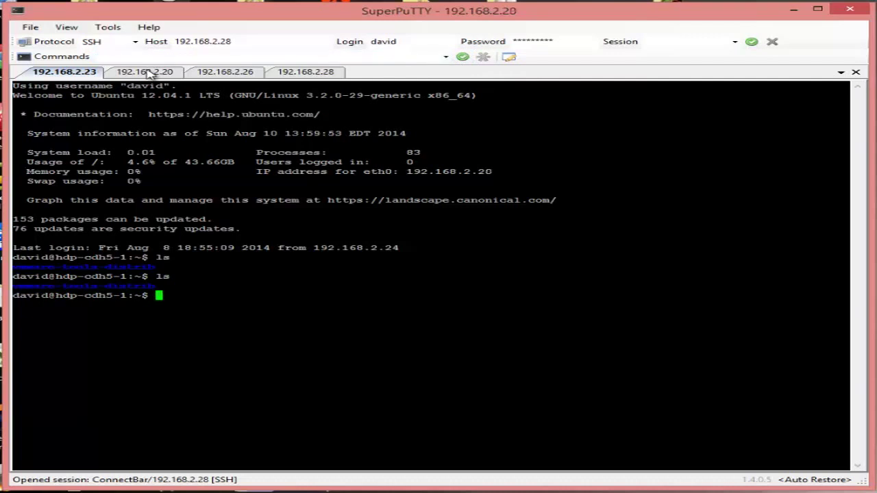
click(247, 73)
click(307, 72)
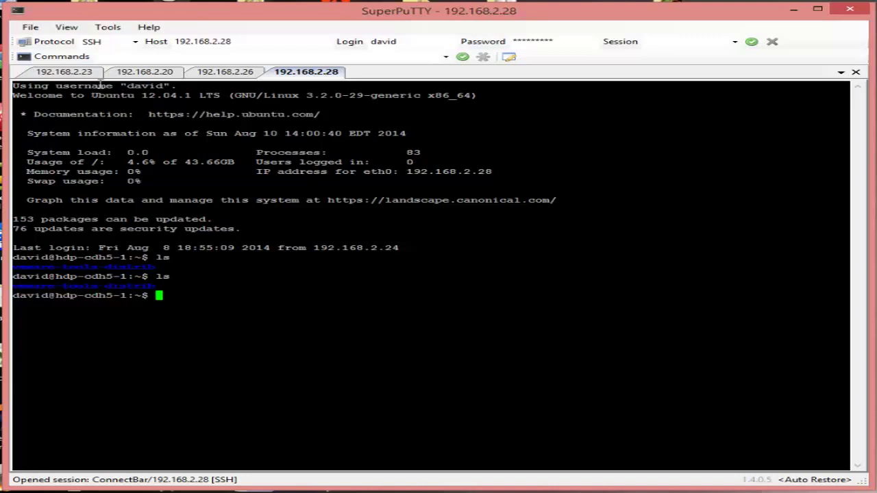
click(102, 56)
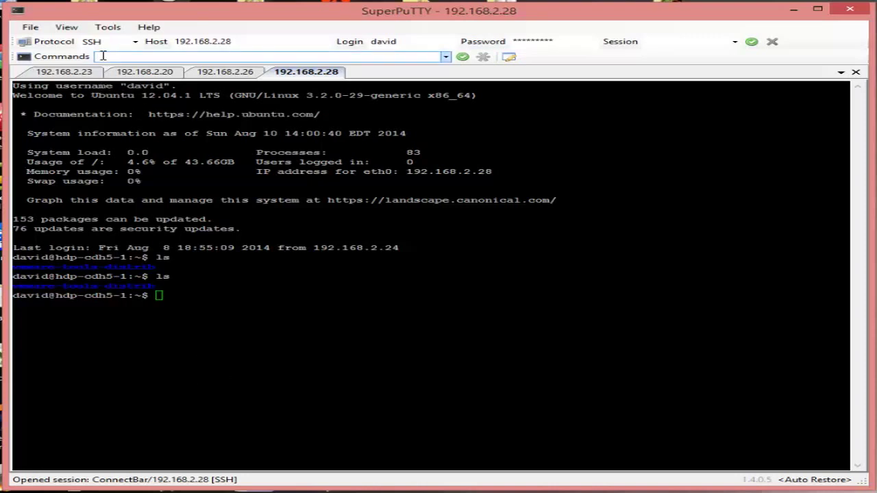
text(cd /etc)
- Run cd /etc in every session, then send hostname to all of them
click(463, 58)
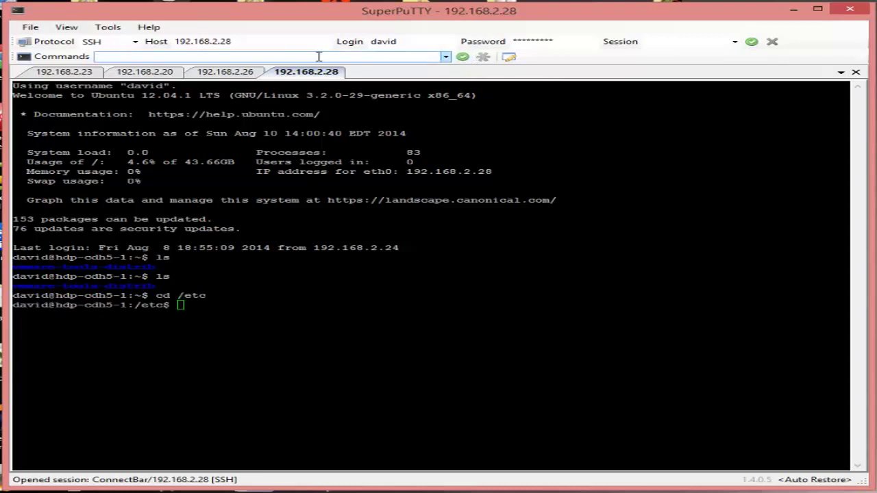
click(40, 72)
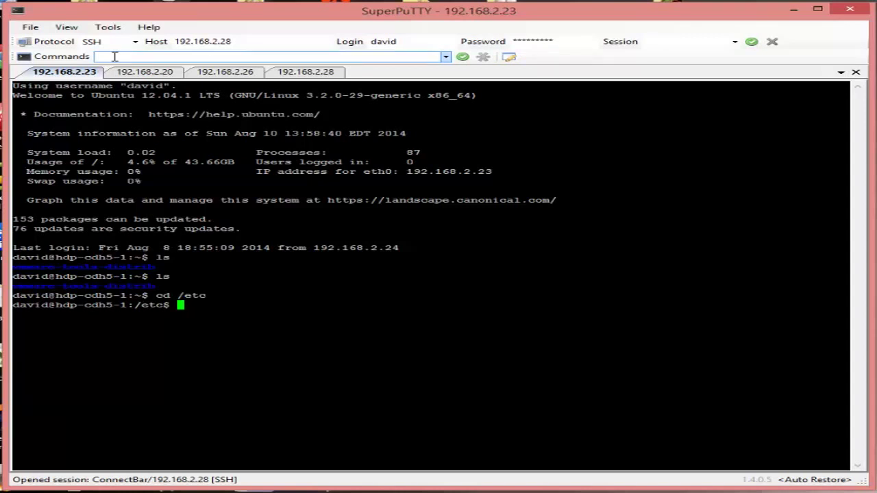
click(115, 56)
text(hostname)
click(463, 57)
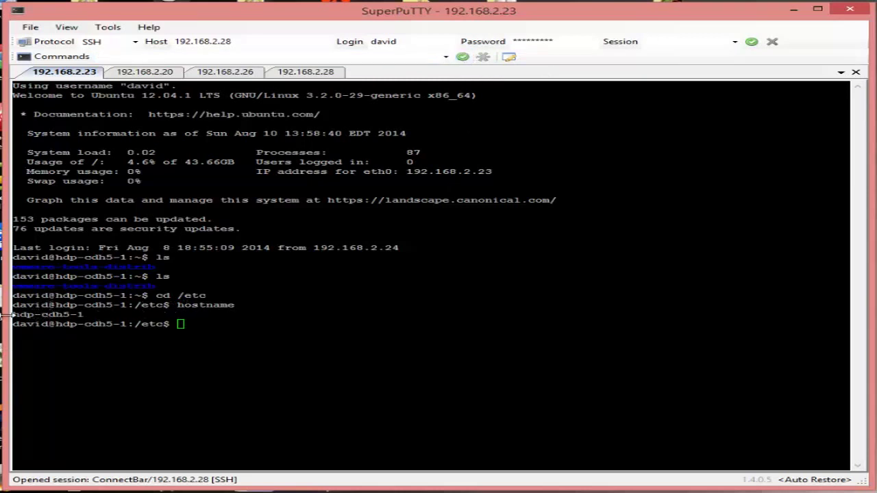
- Check the hostname output on the .20, .26 and .28 tabs and return to 192.168.2.23
click(149, 73)
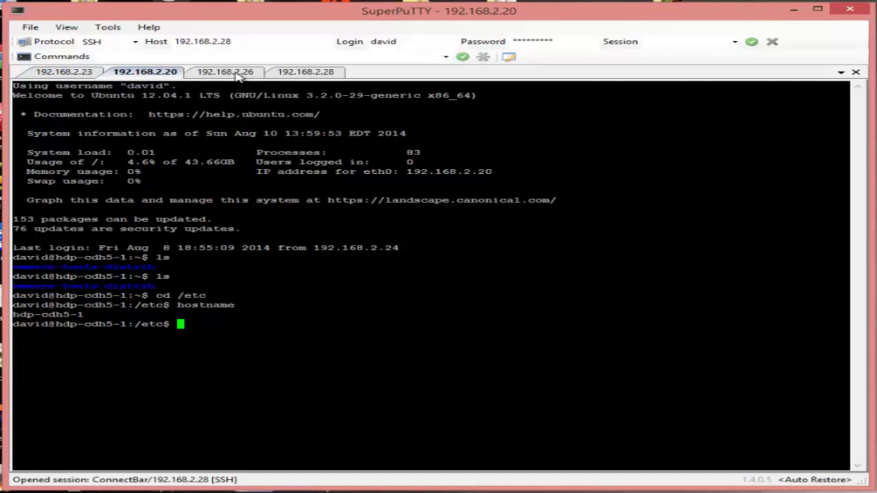
click(238, 78)
click(319, 75)
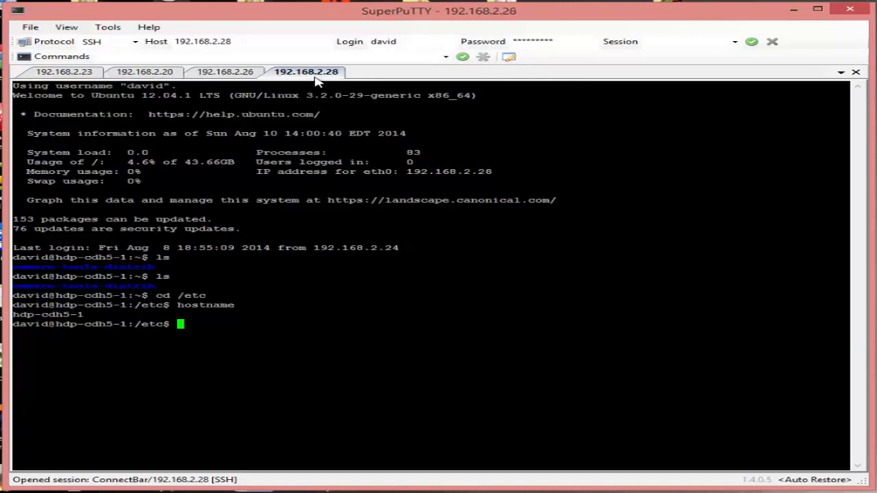
click(52, 75)
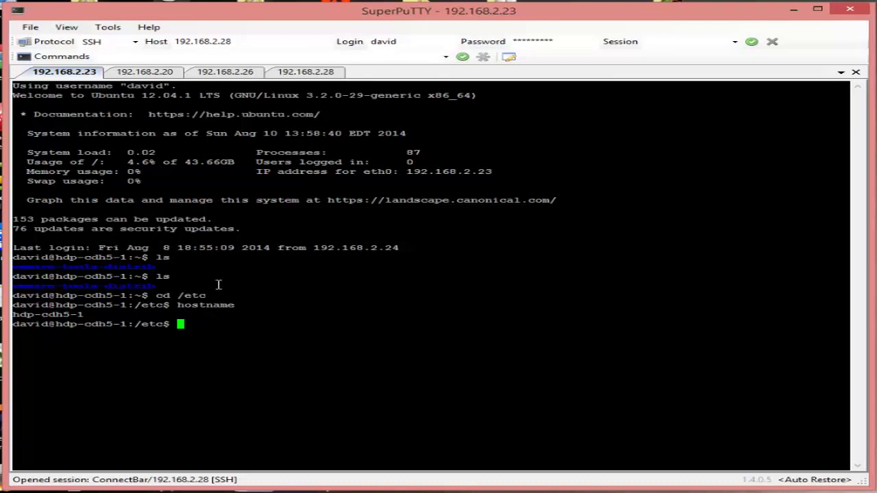
click(128, 57)
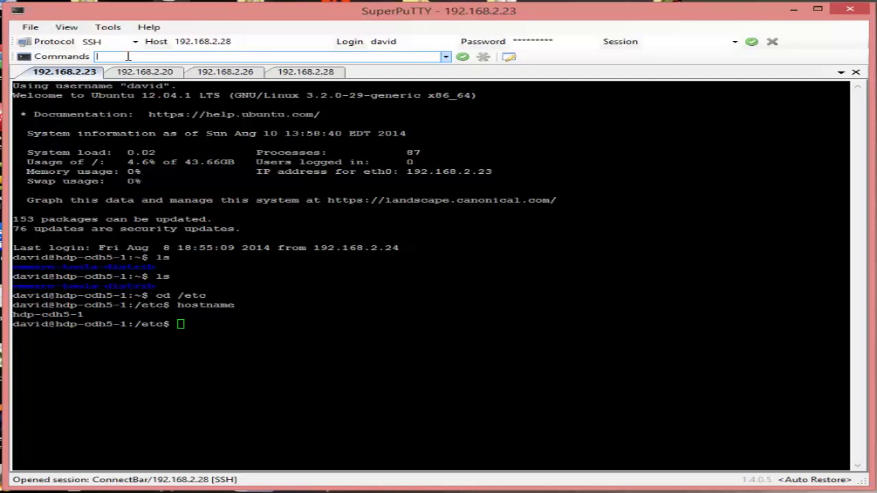
- Open the hostname file in nano with sudo nano hostname, supplying the sudo password
text(sudo nano hostname)
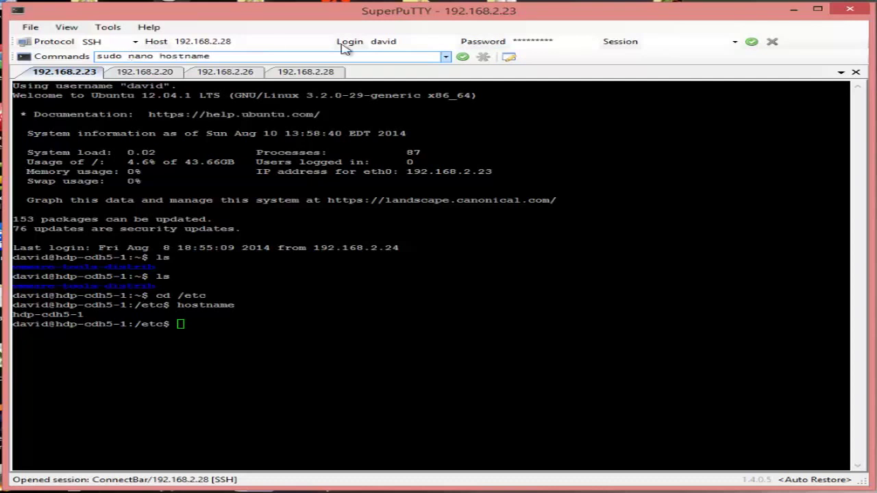
click(464, 58)
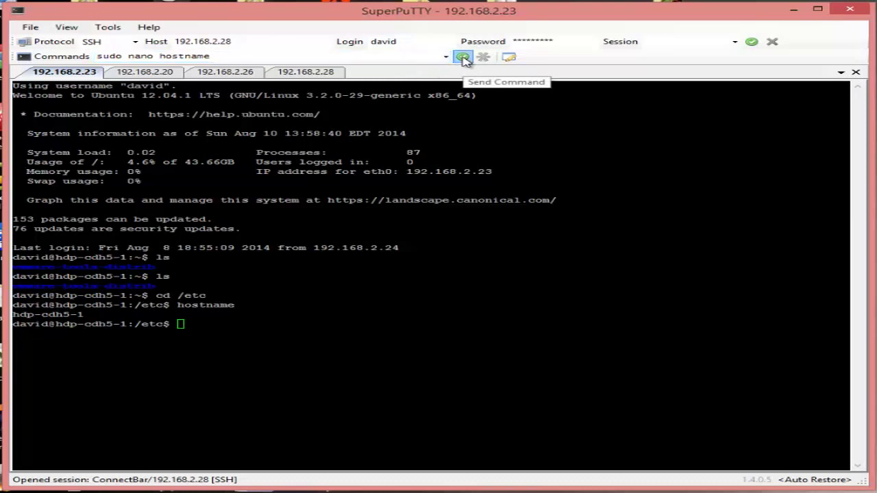
click(299, 57)
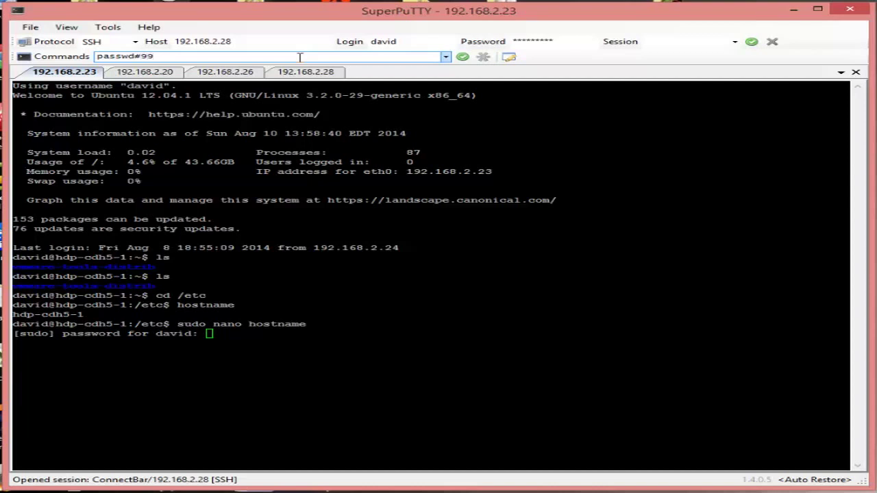
click(463, 57)
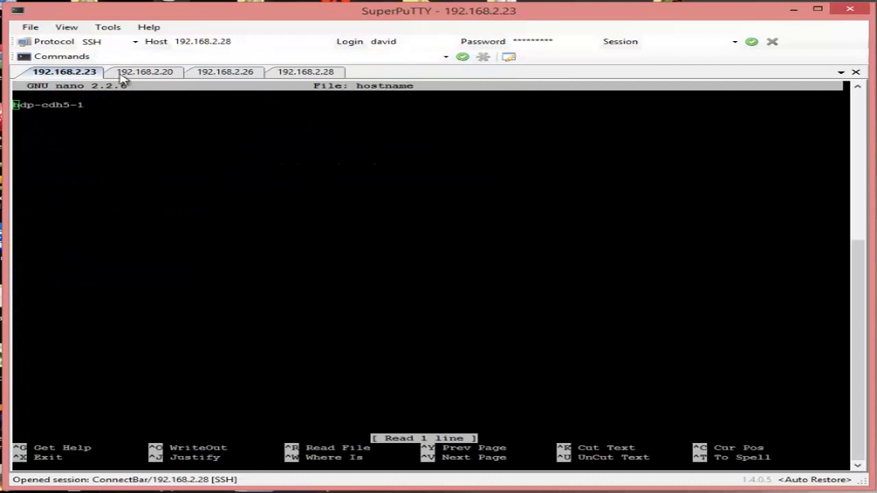
- On 192.168.2.23, replace hdp-cdh5-1 with master-10 in nano and save the hostname file
click(145, 73)
click(210, 72)
click(290, 73)
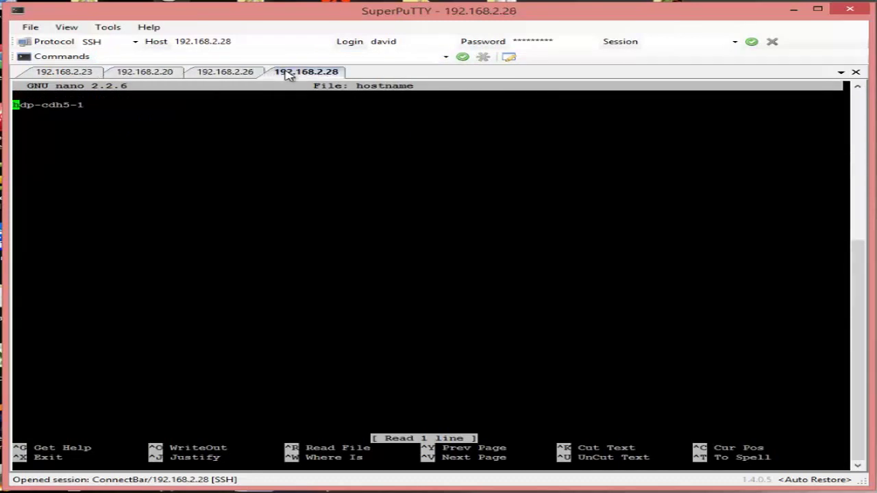
click(89, 73)
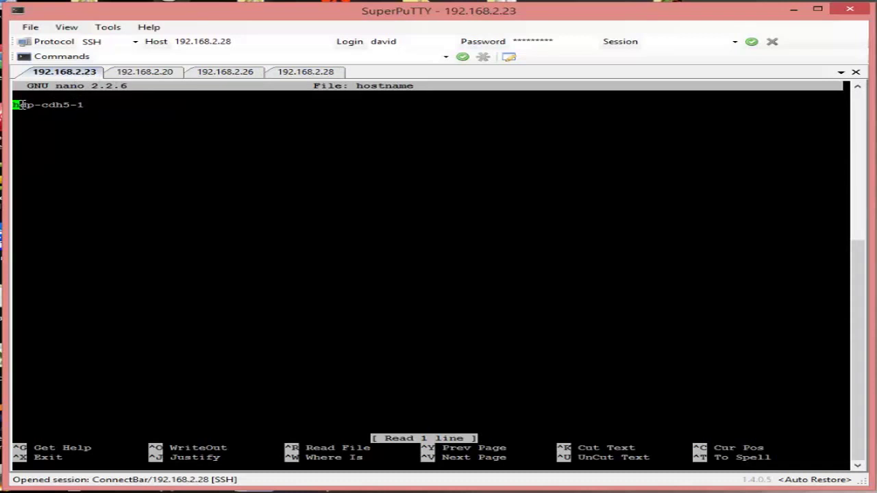
key(Delete)
key(Delete)
key(Delete)
key(Delete)
key(Delete)
key(Delete)
key(Delete)
key(Delete)
key(Delete)
key(Delete)
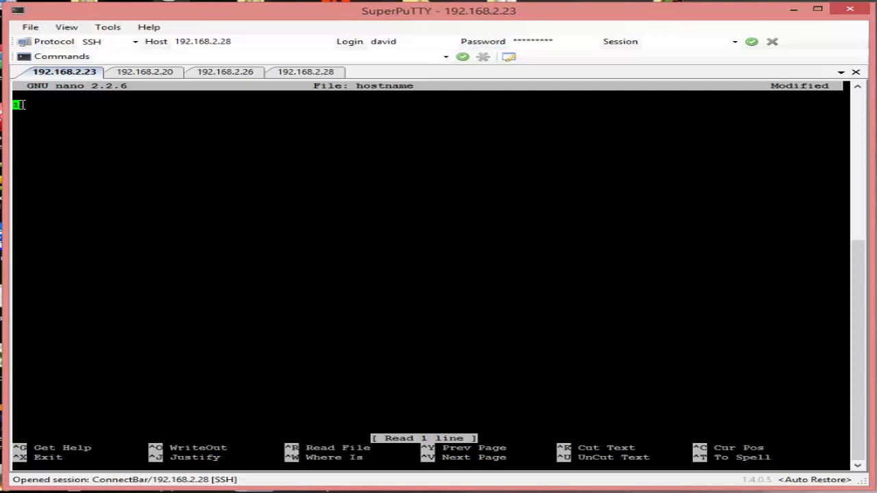
text(master-10)
key(Return)
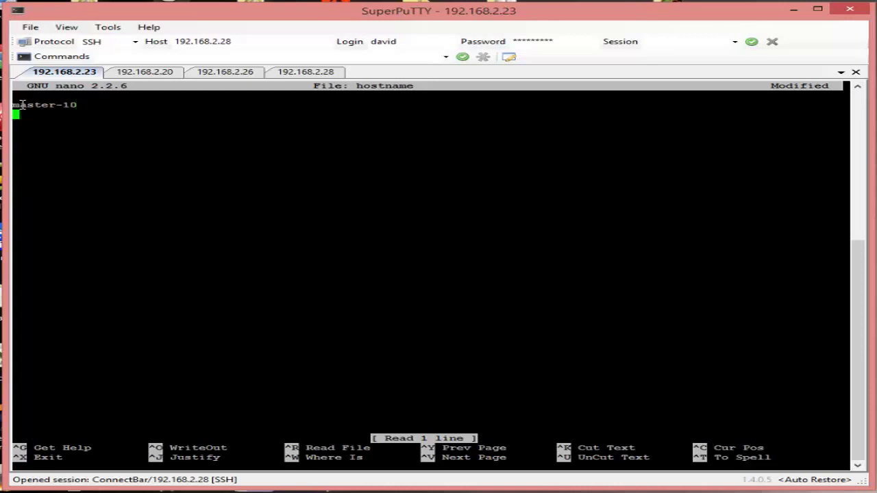
key(BackSpace)
key(ctrl+x)
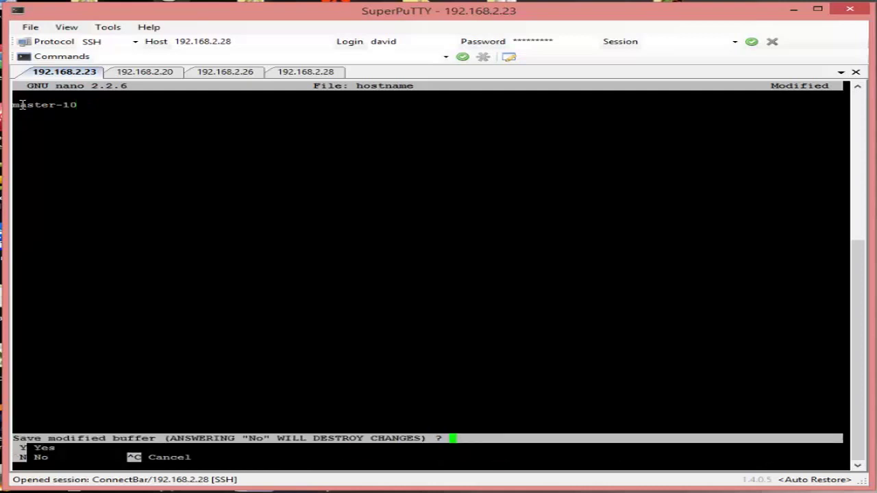
key(y)
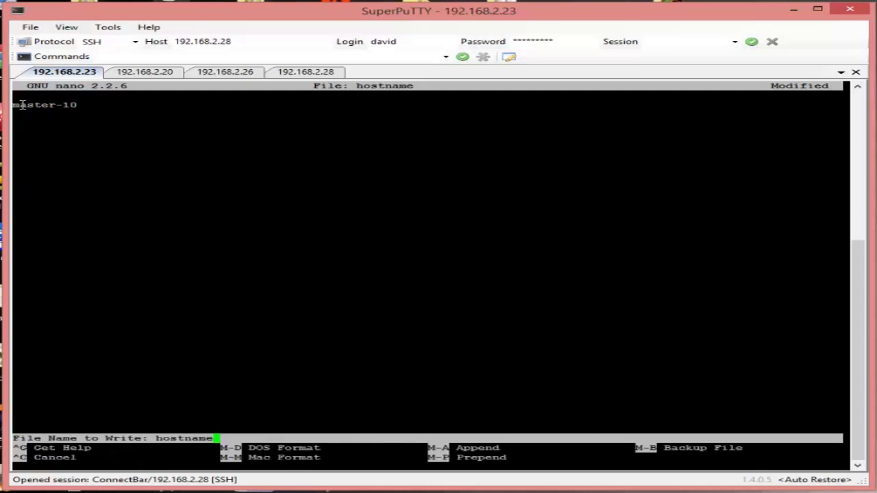
key(Return)
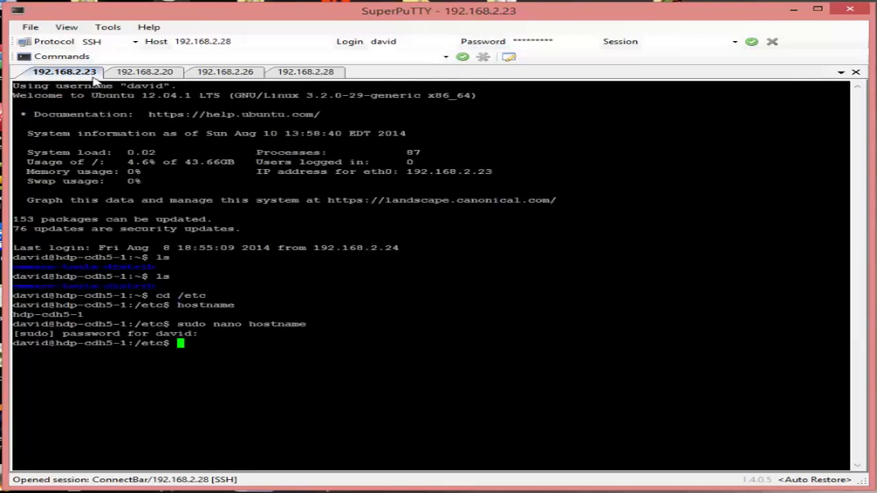
- On 192.168.2.20, change the hostname to slave-11 and save the file
click(143, 73)
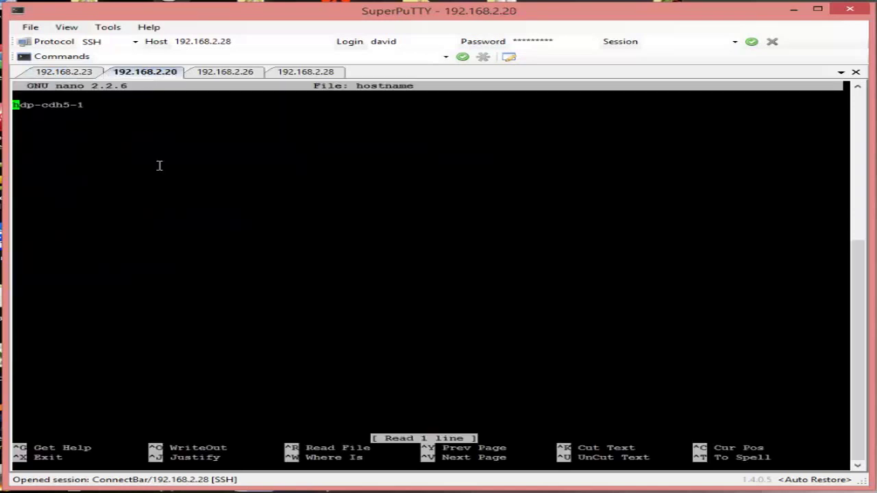
key(Delete)
key(Delete)
key(Delete)
key(Delete)
key(Delete)
key(Delete)
key(Delete)
key(Delete)
key(Delete)
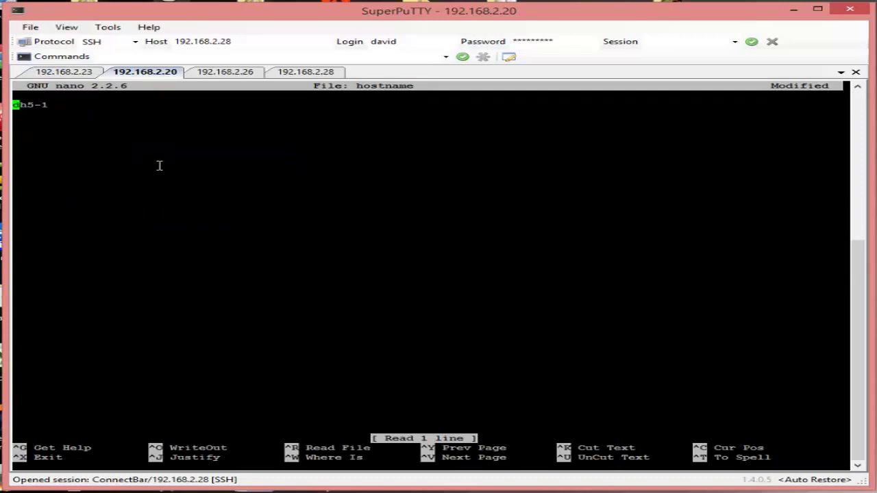
text(slave-11)
key(ctrl+x)
key(y)
key(Return)
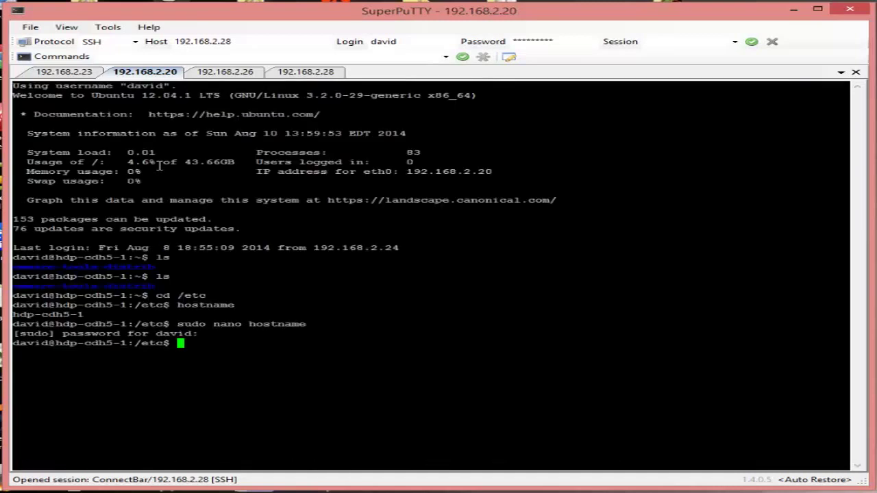
- On 192.168.2.26, change the hostname to slave-12 and save the file
click(206, 72)
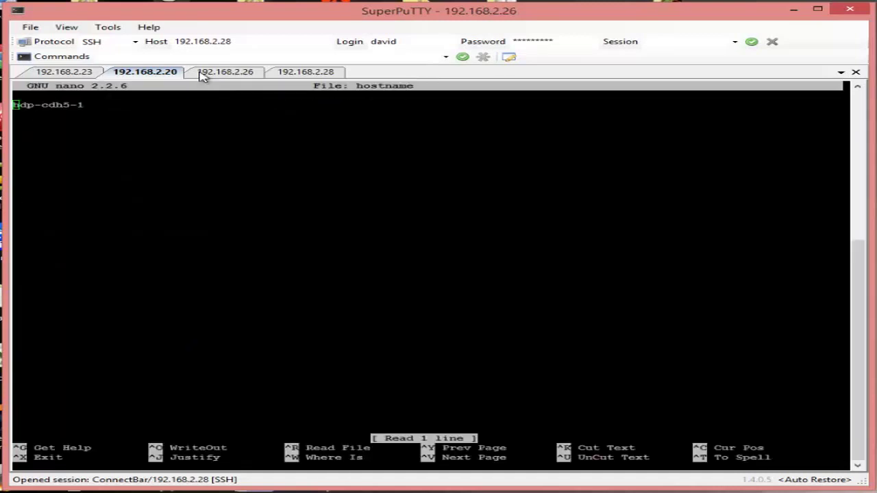
key(Delete)
key(Delete)
key(Delete)
key(Delete)
key(Delete)
key(Delete)
key(Delete)
key(Delete)
key(Delete)
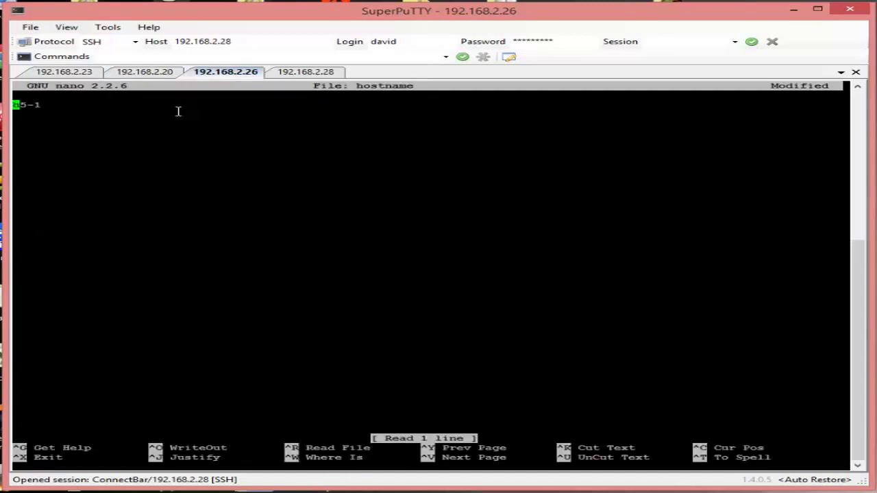
text(slave-12)
key(ctrl+x)
key(y)
key(Return)
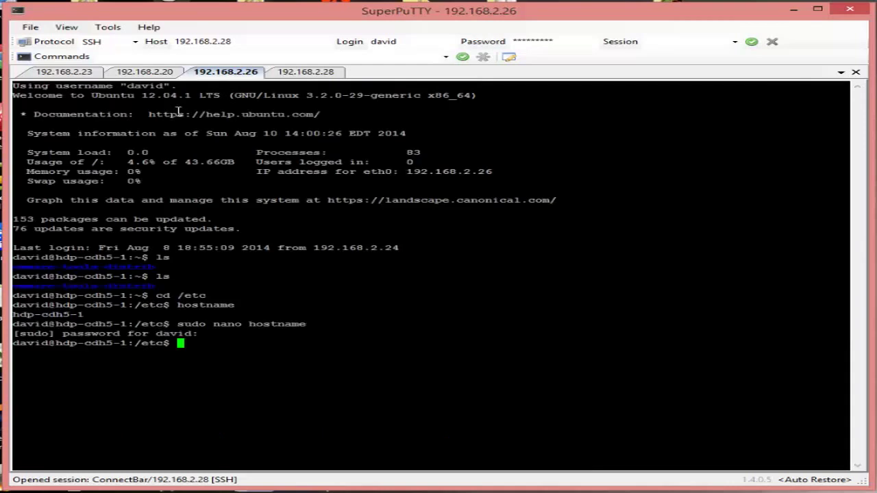
- On 192.168.2.28, change the hostname to slave-13 and save the file
click(306, 71)
key(Delete)
key(Delete)
key(Delete)
key(Delete)
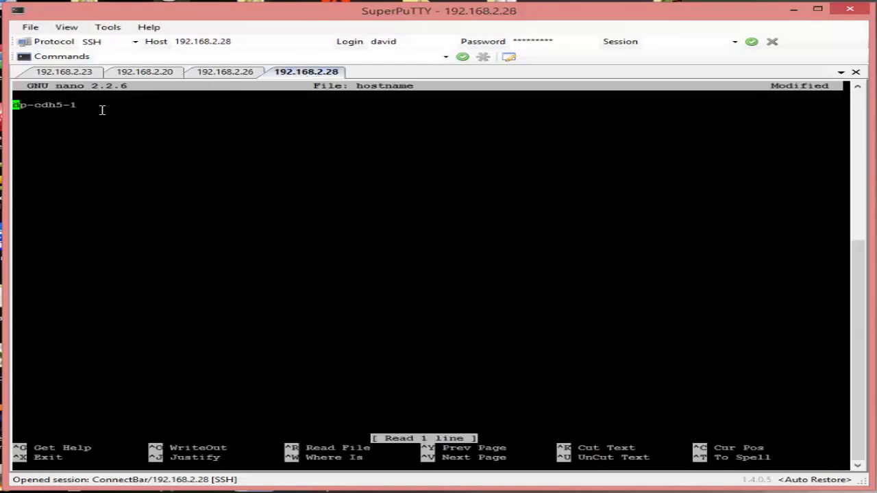
key(Delete)
key(Delete)
key(Delete)
key(Delete)
key(Delete)
key(Delete)
text(slave-13)
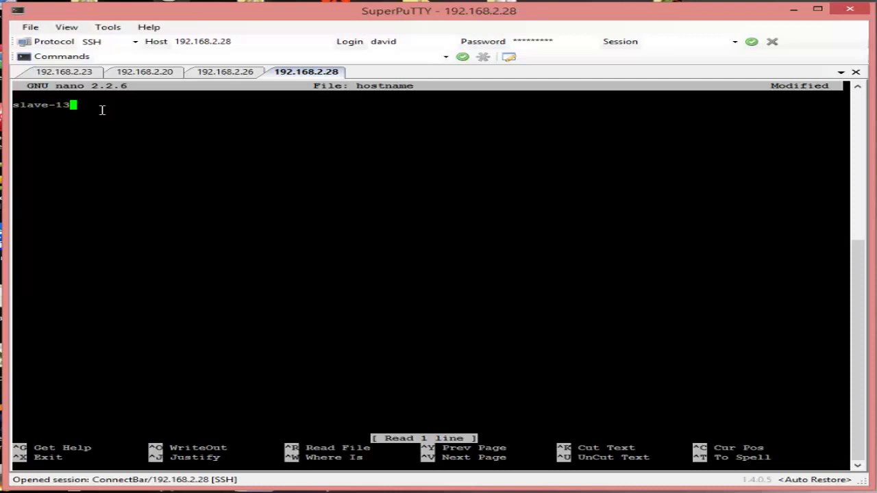
key(ctrl+x)
key(y)
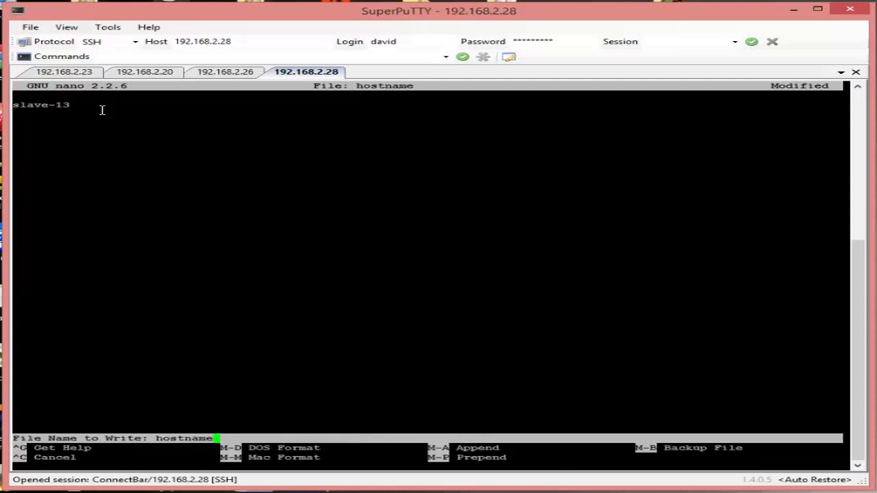
key(Return)
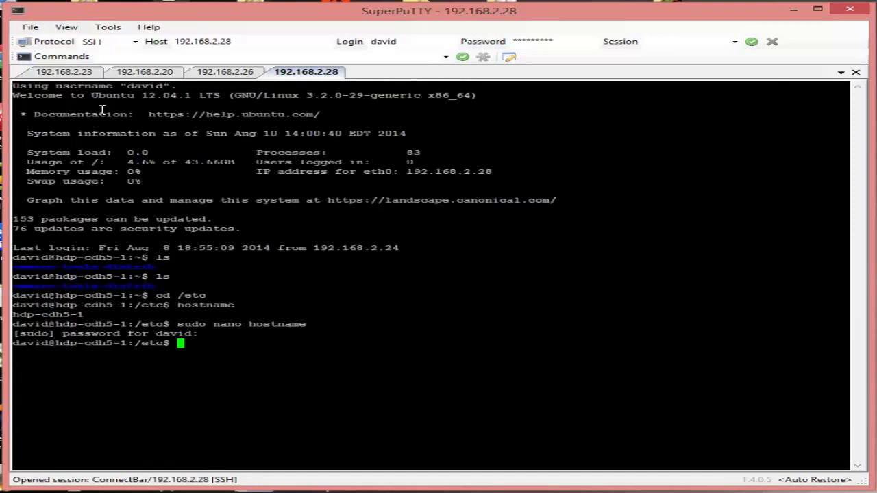
- Send clear to all sessions and dismiss the fatal error that appears
click(80, 71)
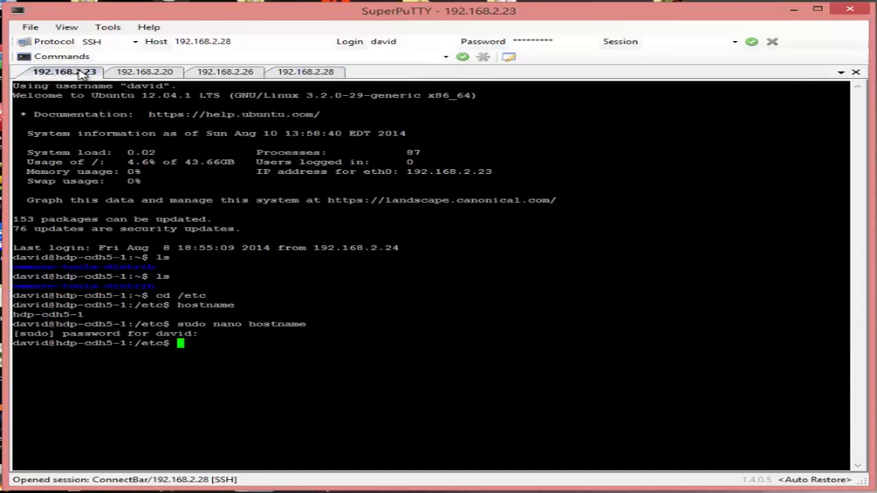
click(139, 56)
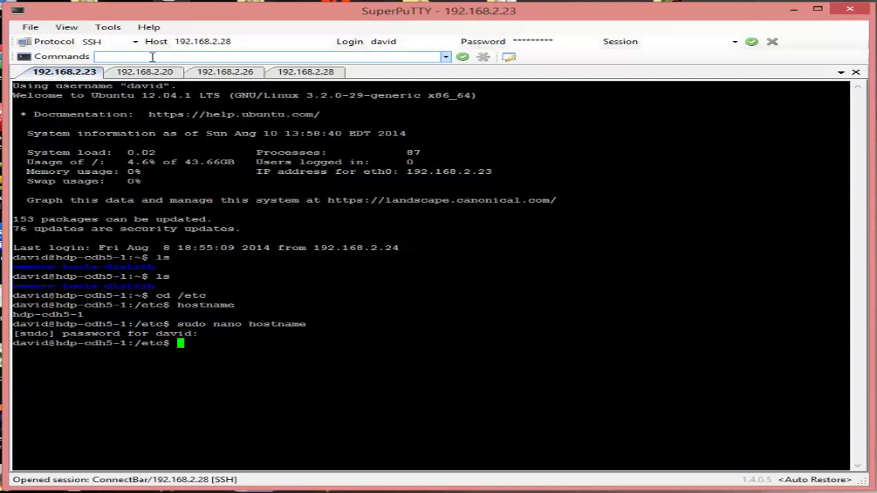
text(cl)
key(BackSpace)
key(BackSpace)
click(154, 56)
text(clear)
click(461, 58)
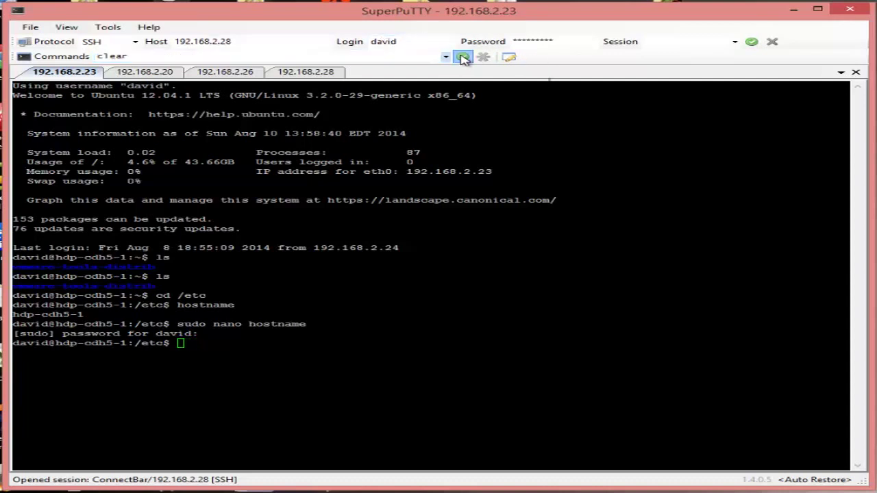
click(849, 328)
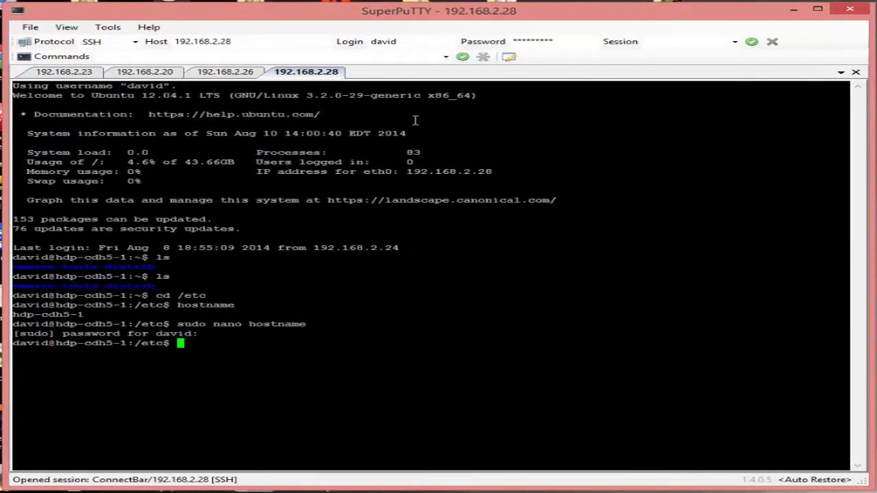
- Cycle through the tabs to 192.168.2.28 and send clear to the sessions again
click(220, 74)
click(146, 78)
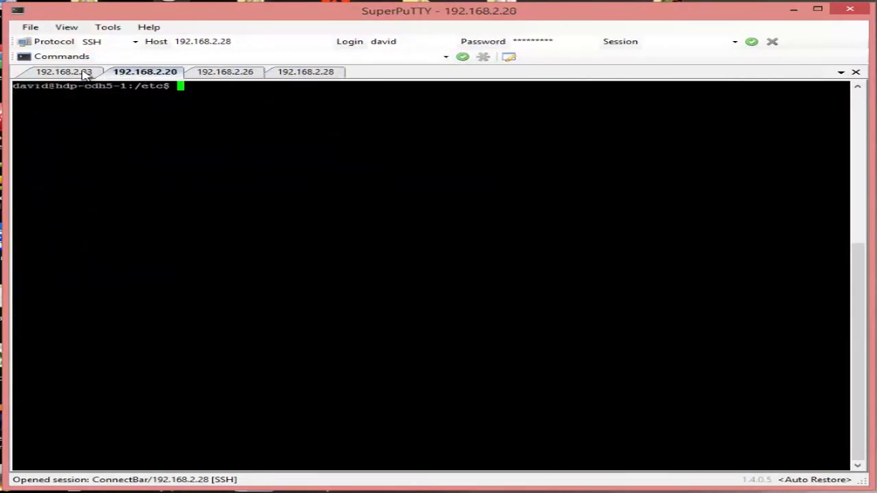
click(87, 72)
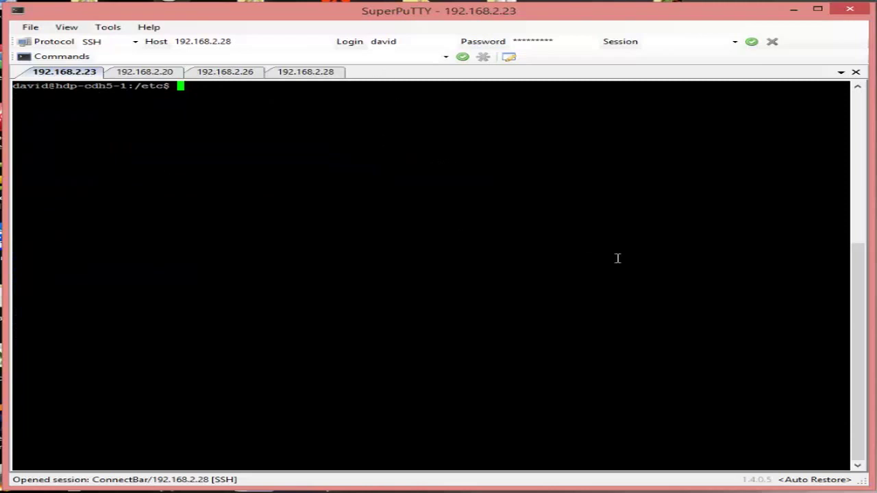
click(316, 73)
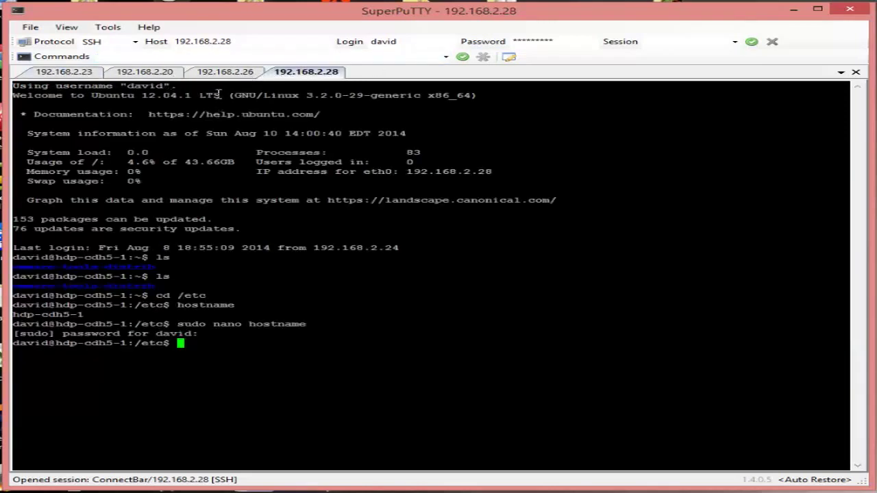
click(261, 59)
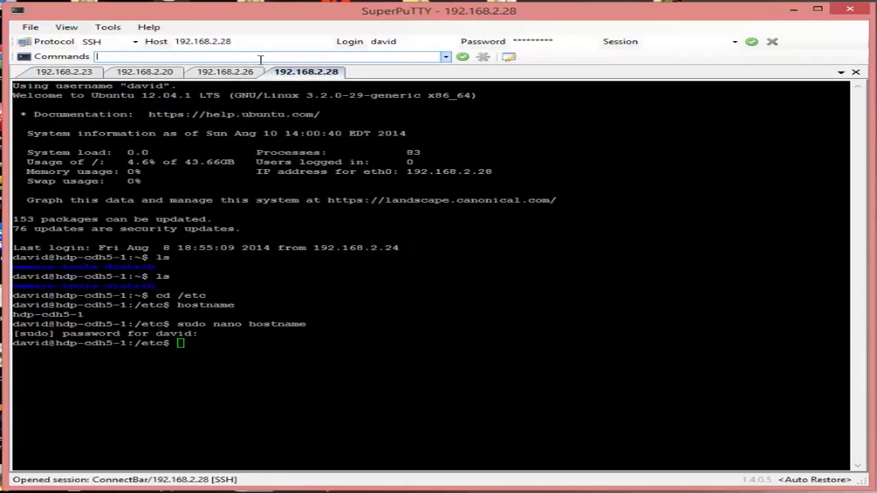
text(clear)
click(465, 57)
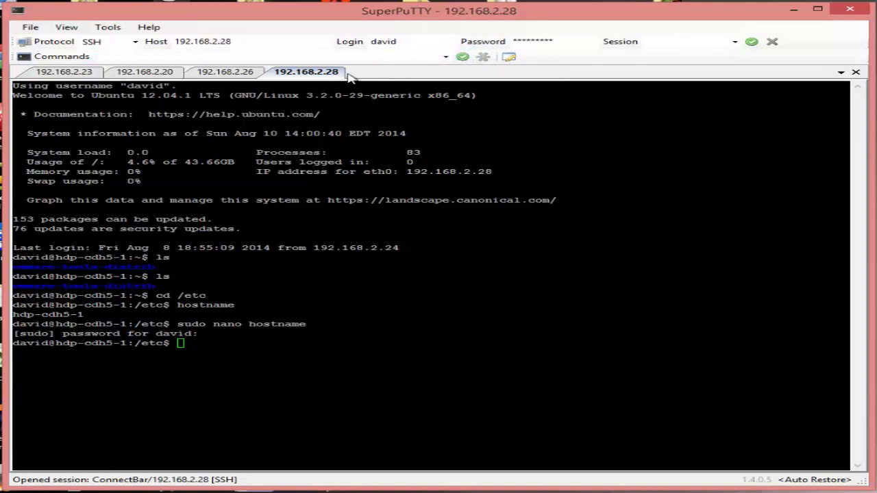
- Check the .23, .20 and .26 tabs, ending on the reconnected 192.168.2.28 session
click(190, 58)
click(89, 72)
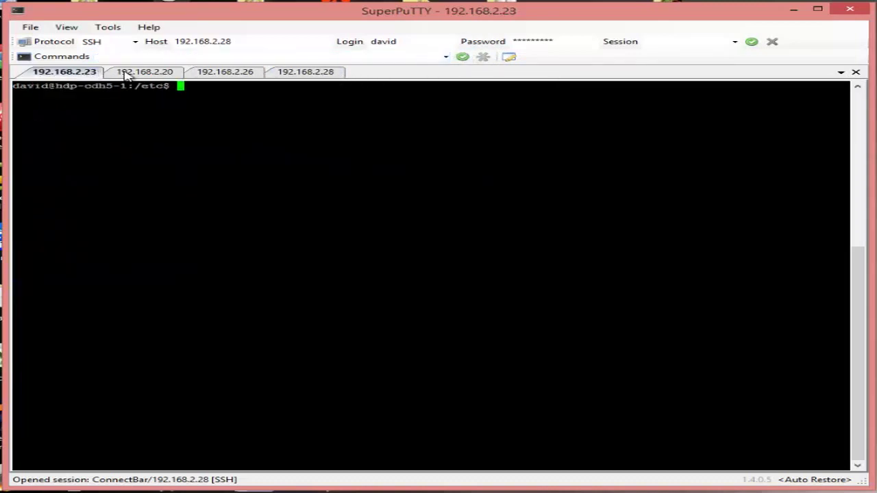
click(127, 73)
click(212, 74)
click(312, 74)
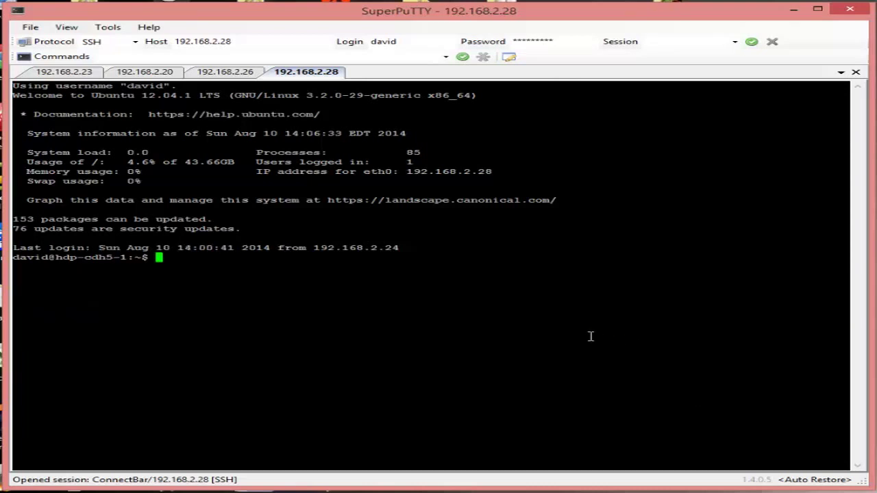
- Clear the 192.168.2.28 terminal and review all four session tabs
text(clear)
key(Return)
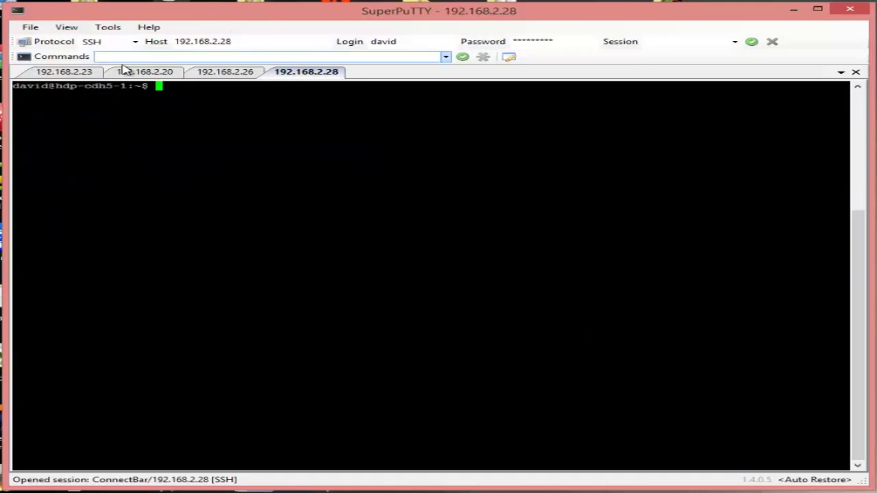
click(38, 74)
click(159, 74)
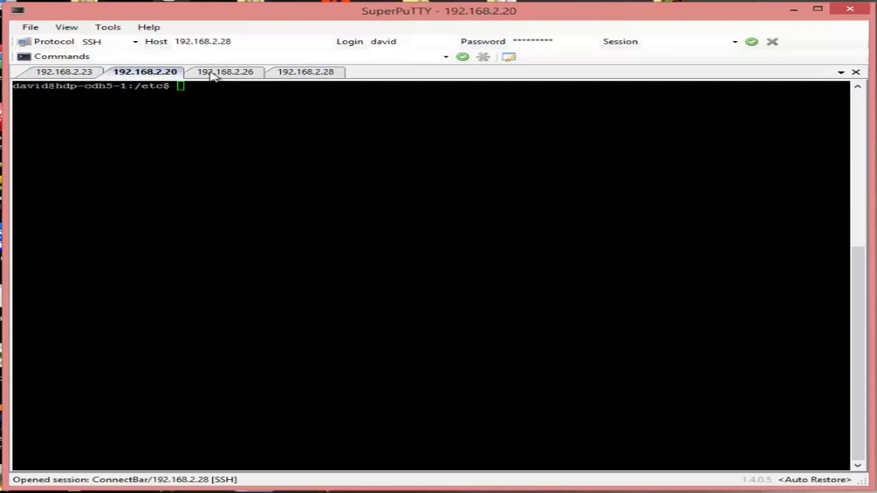
click(213, 74)
click(299, 74)
click(77, 72)
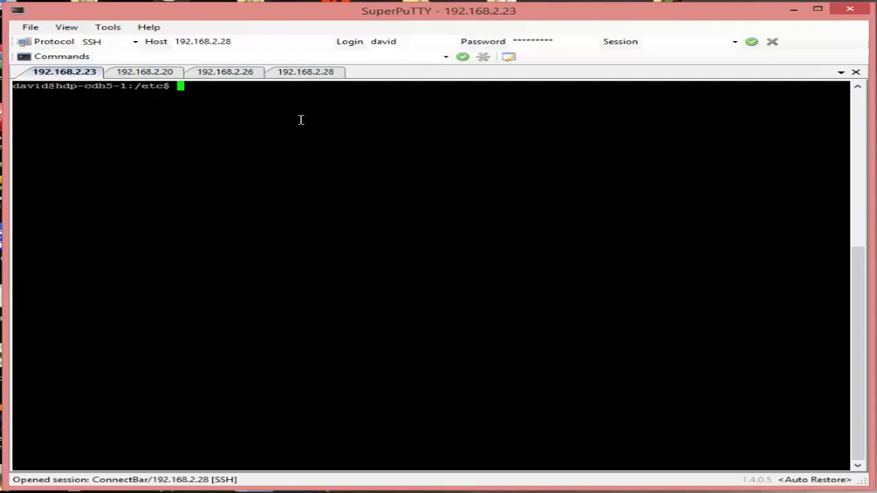
- Move the 192.168.2.28 shell into /etc with cd /etc
click(207, 55)
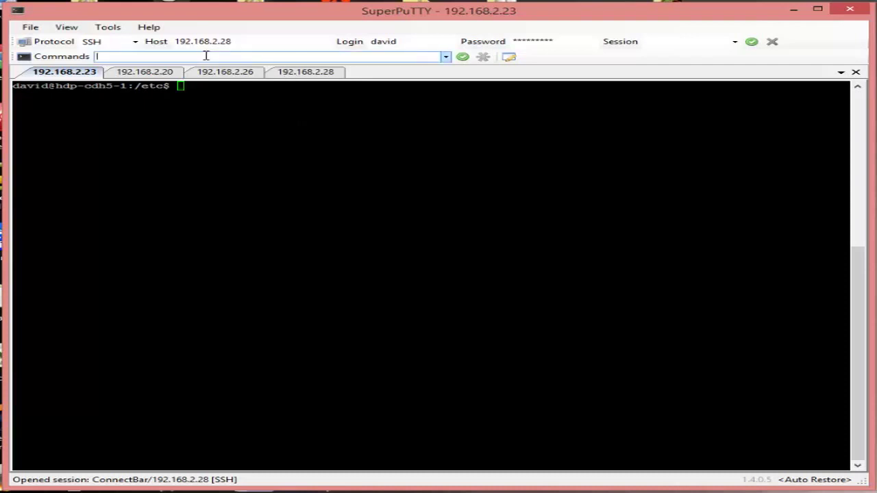
click(291, 73)
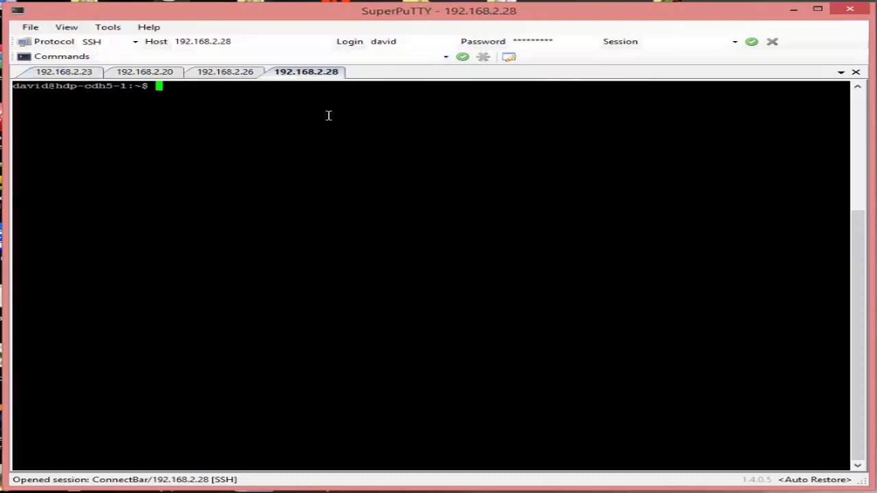
text(cd /etc)
key(Return)
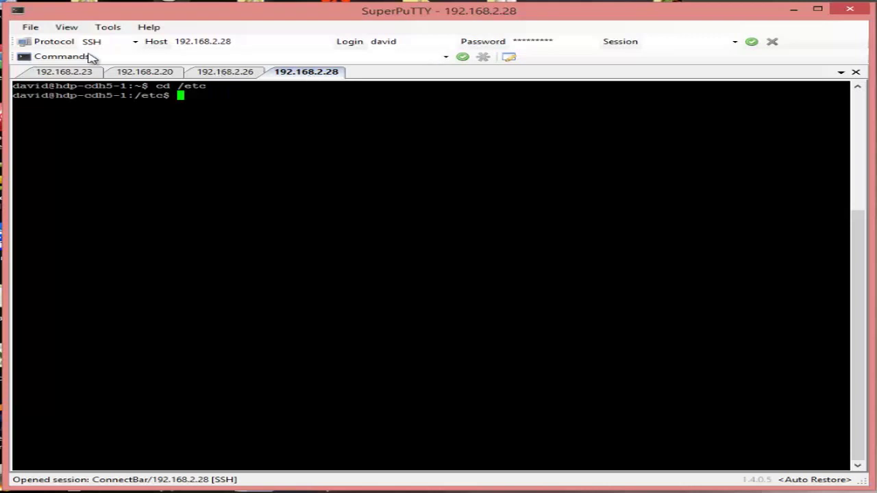
drag(229, 79, 59, 79)
click(145, 59)
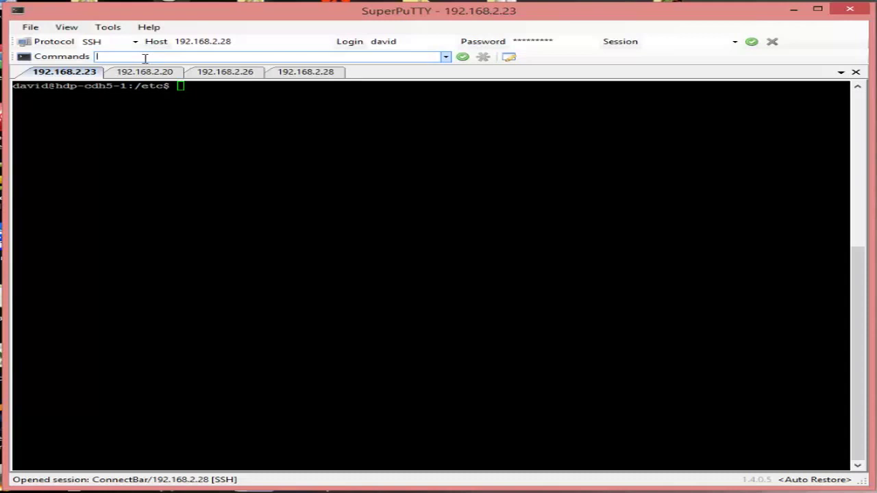
- Send 'sudo nano hosts' to open the hosts file in nano
text(sudo nano hosts)
click(464, 57)
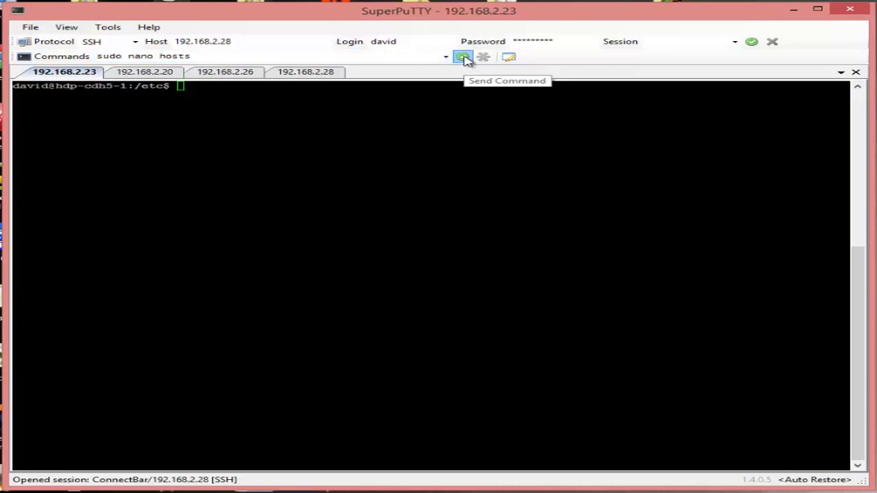
click(464, 57)
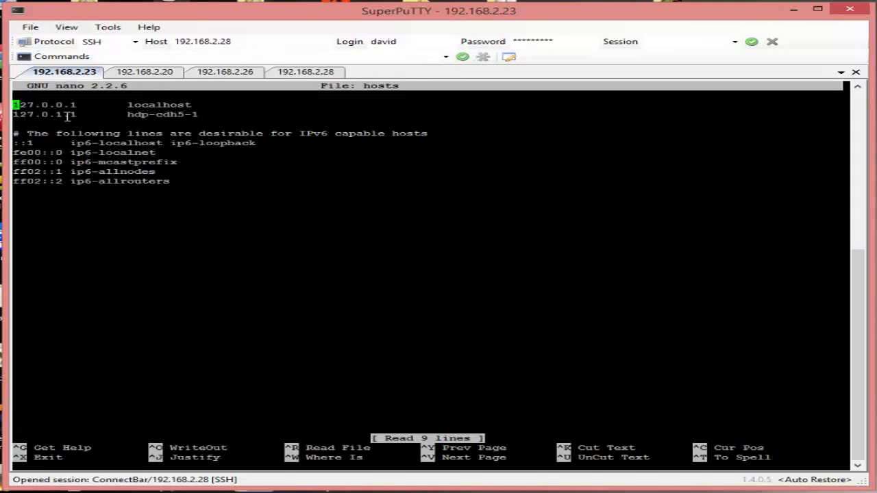
- Comment out the 127.0.1.1 hdp-cdh5-1 hosts line with # and add a blank line below it
key(Down)
text(#)
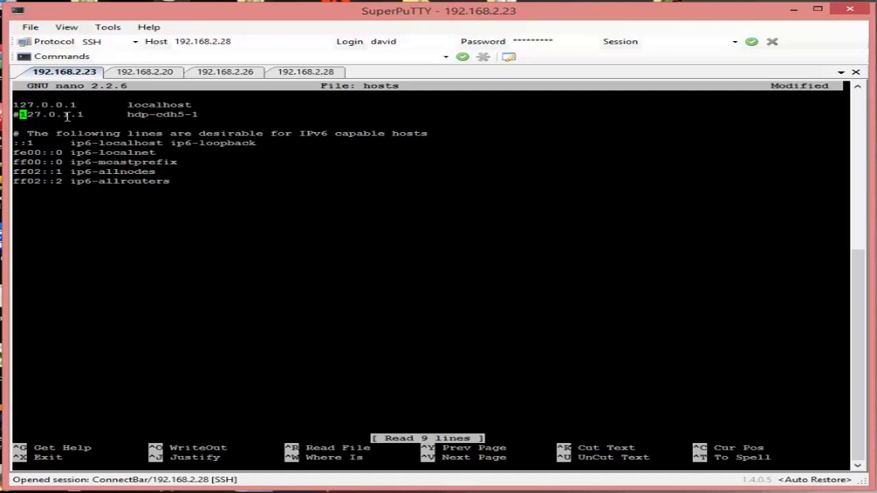
key(Right)
key(Right)
key(Right)
key(Right)
key(Right)
key(Right)
key(Right)
key(Right)
key(Right)
key(Right)
key(Right)
key(Right)
key(Right)
key(Right)
key(Right)
key(Right)
key(Right)
key(Right)
key(Right)
key(Right)
key(Return)
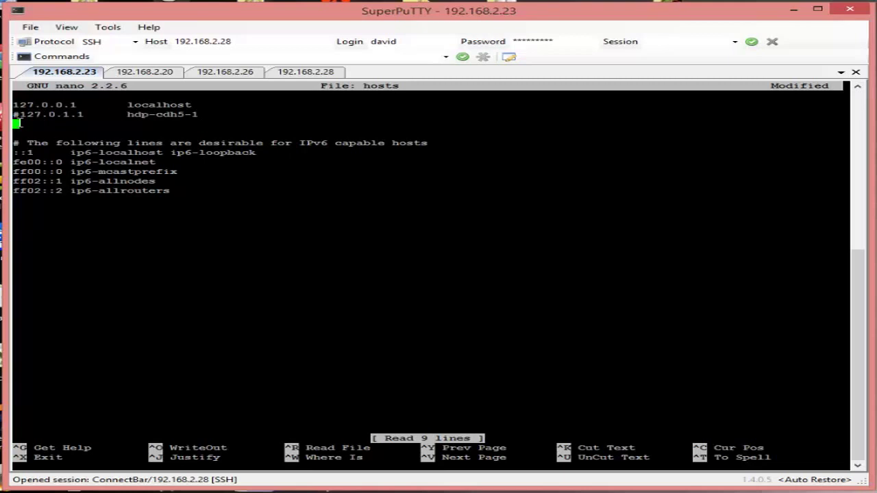
- Paste the four cluster host lines and change master-10's address to .23 and slave-11's to .20
right_click(21, 124)
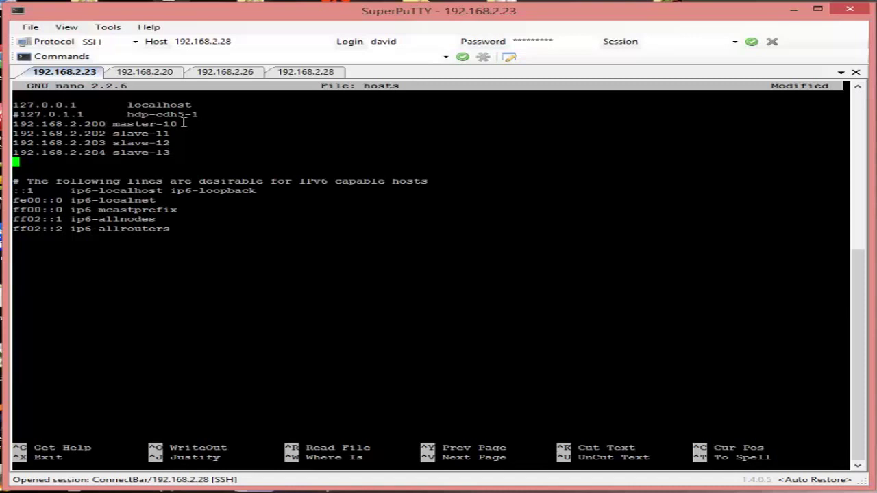
key(Up)
key(Up)
key(Up)
key(Up)
key(Right)
key(Right)
key(Right)
key(Right)
key(Right)
key(Right)
key(Right)
key(Right)
key(Right)
key(Right)
key(Right)
key(Delete)
key(Delete)
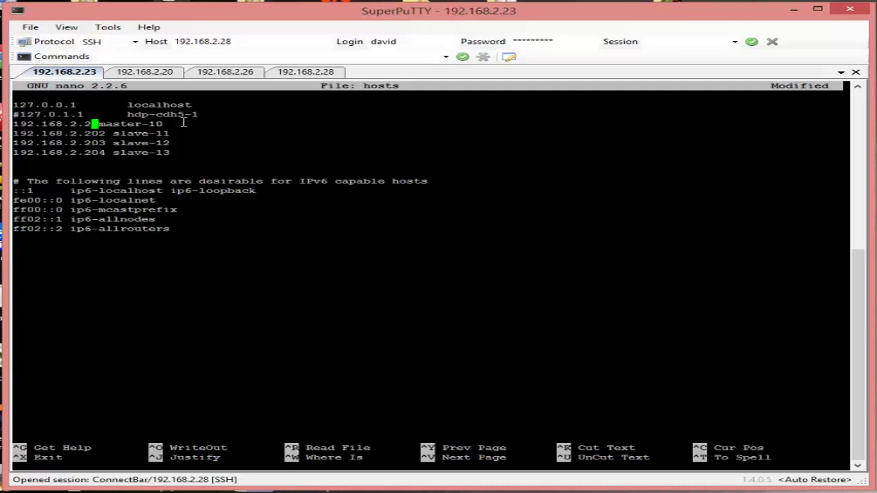
text(3)
key(Down)
key(Left)
key(Left)
key(Right)
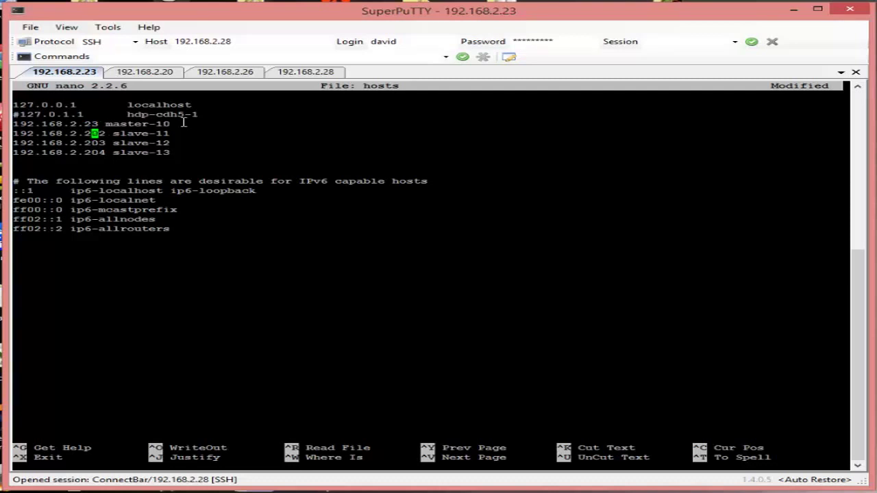
key(Right)
key(Delete)
- Change slave-12's address to 192.168.2.26 and slave-13's to 192.168.2.28, then exit to save
key(Down)
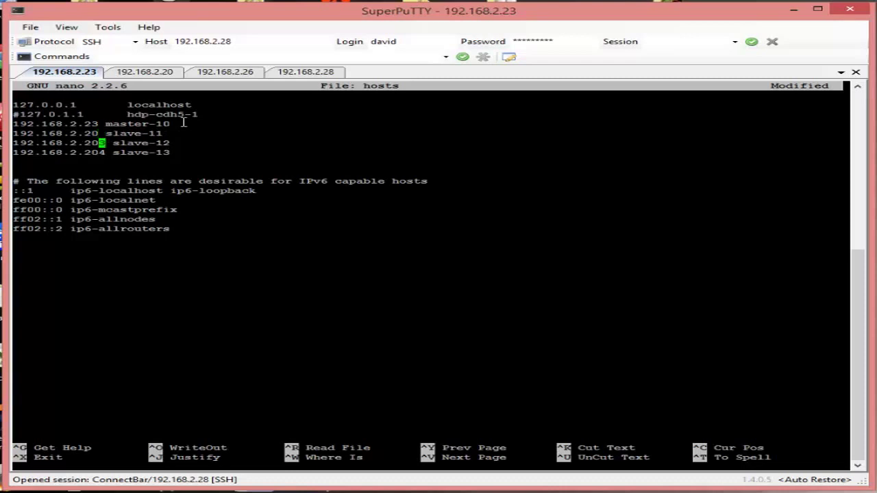
key(Left)
key(Delete)
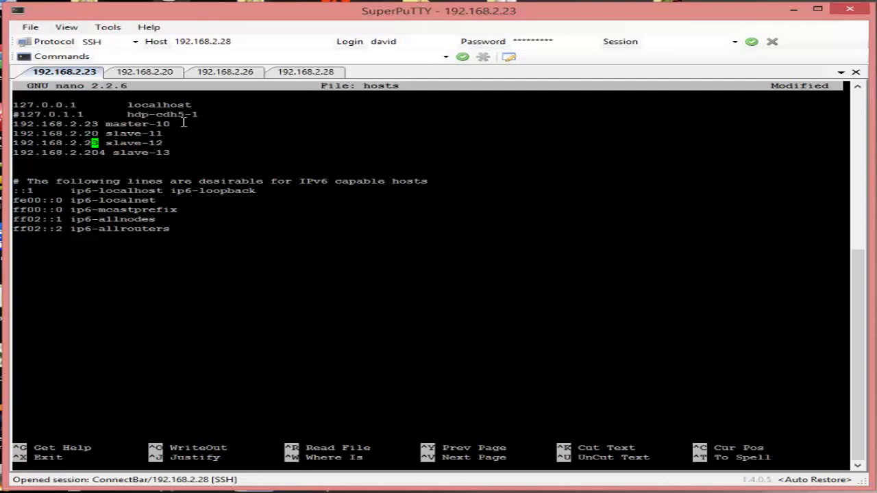
key(Delete)
text(6)
key(Down)
key(Left)
key(Delete)
key(Delete)
text(8)
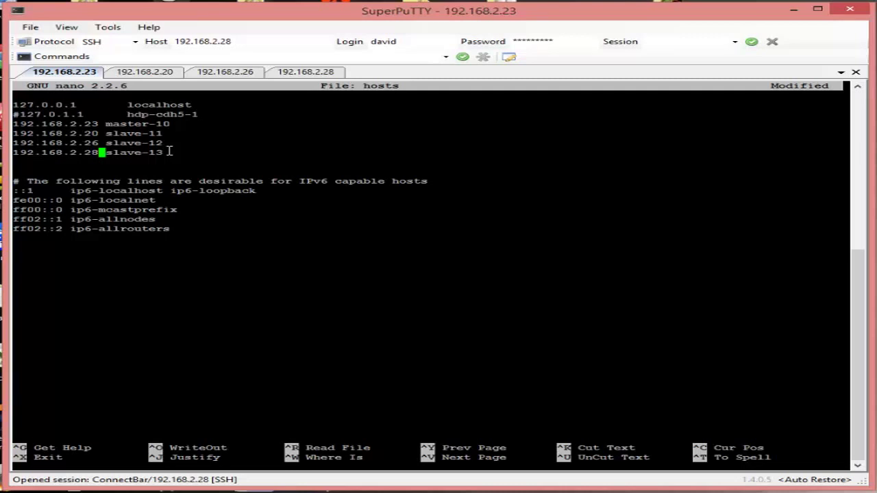
key(ctrl+x)
- Save the hosts file, then on 192.168.2.20 comment out the 127.0.1.1 line and add a blank line
key(y)
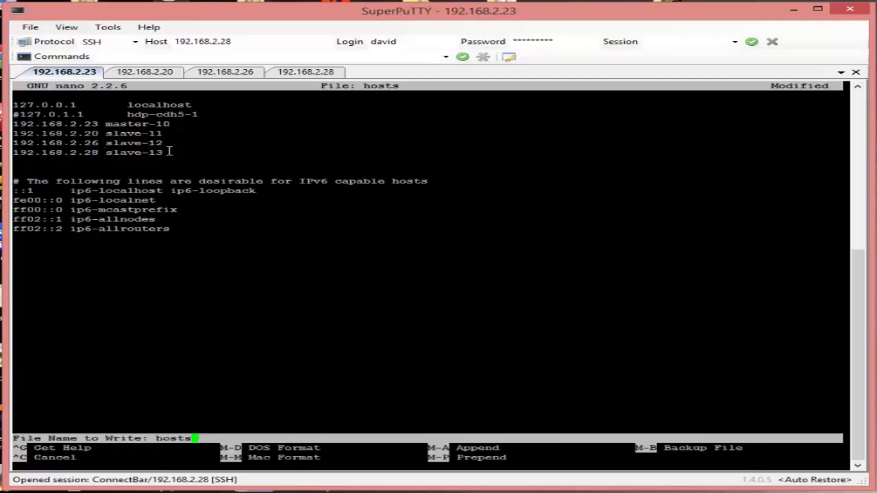
key(Return)
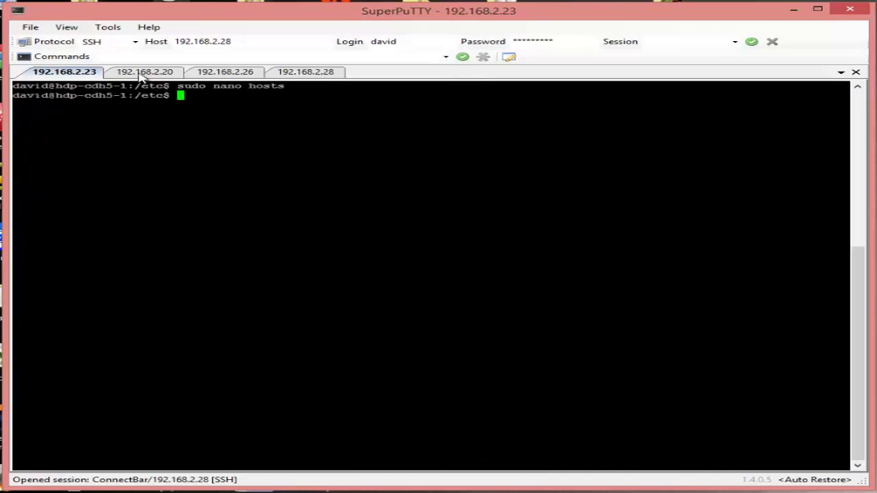
click(144, 73)
key(Down)
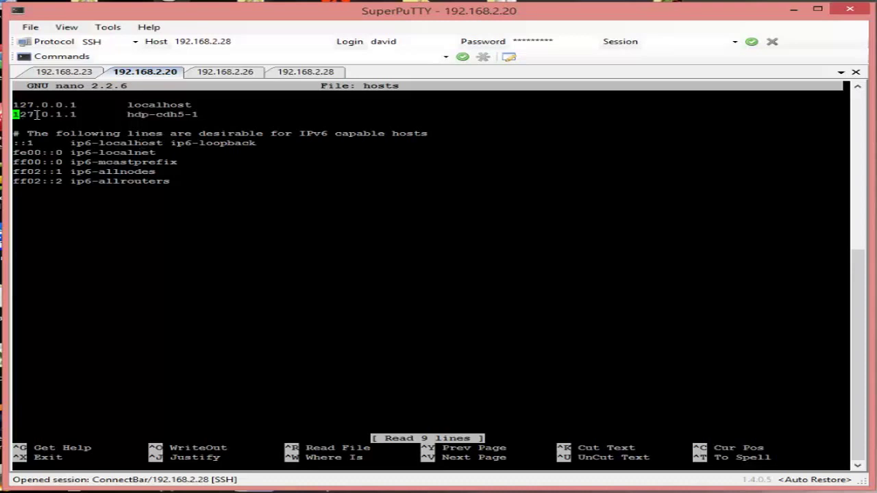
text(#)
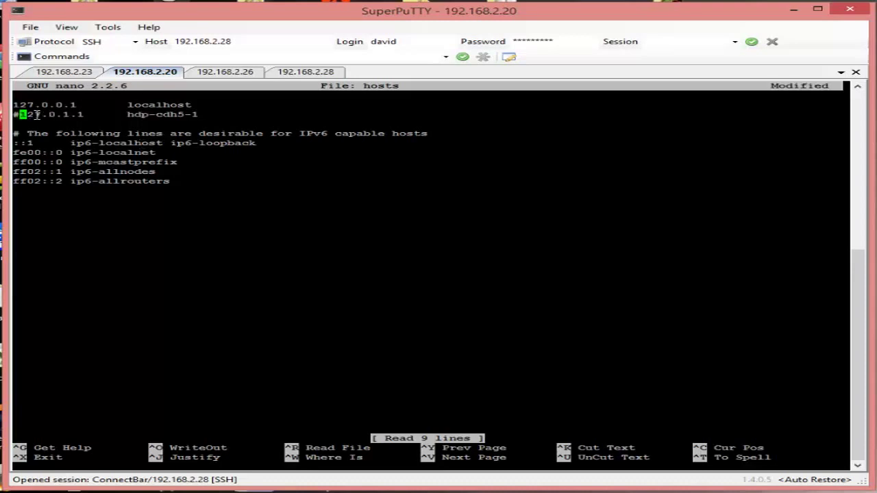
key(Right)
key(Right)
key(Right)
key(Right)
key(Right)
key(Right)
key(Right)
key(Right)
key(Right)
key(Right)
key(Right)
key(Right)
key(Right)
key(Right)
key(Right)
key(Right)
key(Right)
key(Right)
key(Right)
key(Right)
key(Return)
- Paste the four host lines and set master-10 to 192.168.2.23 and slave-11 to 192.168.2.20
right_click(31, 120)
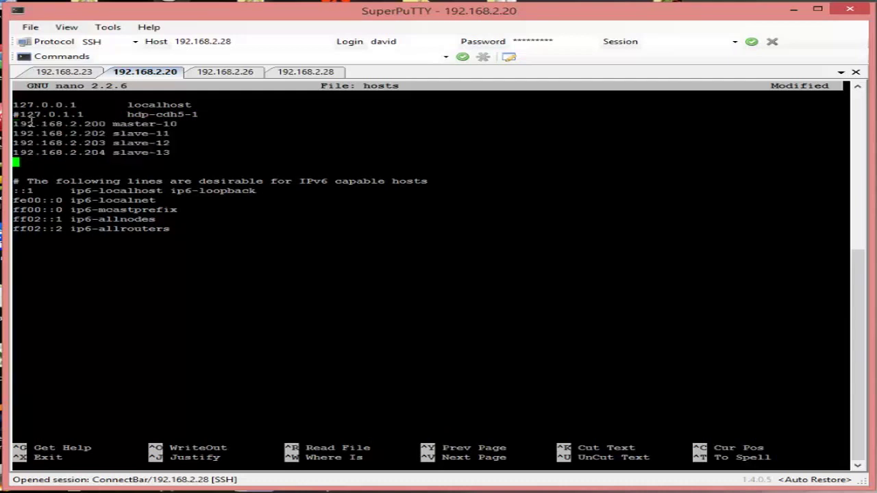
key(Up)
key(Up)
key(Up)
key(Up)
key(Right)
key(Right)
key(Right)
key(Right)
key(Right)
key(Right)
key(Right)
key(Right)
key(Right)
key(Right)
key(Right)
key(Delete)
key(Delete)
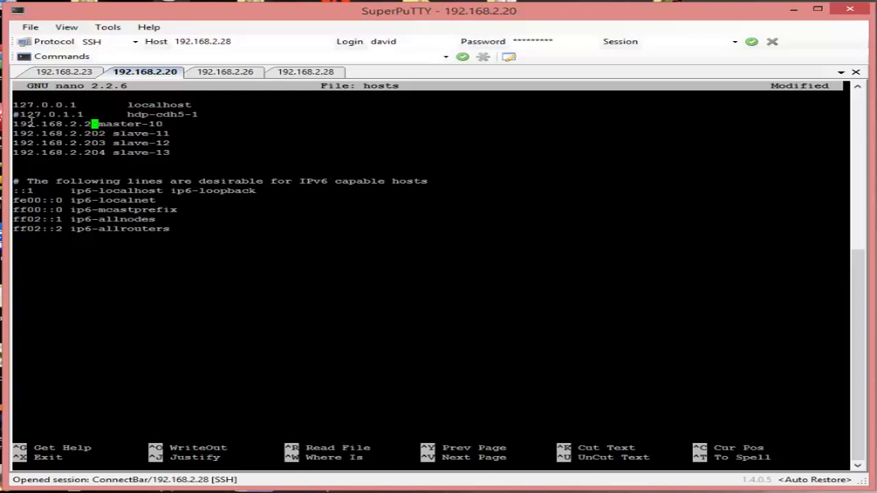
text(3)
key(Down)
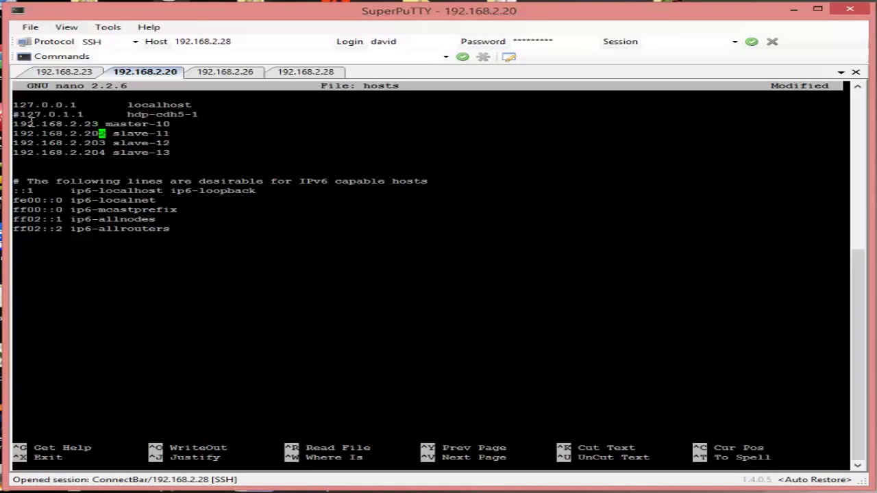
key(Left)
key(Right)
key(Delete)
- Set slave-12 to 192.168.2.26 and slave-13 to 192.168.2.28, then save the hosts file and exit
key(Down)
key(Left)
key(Delete)
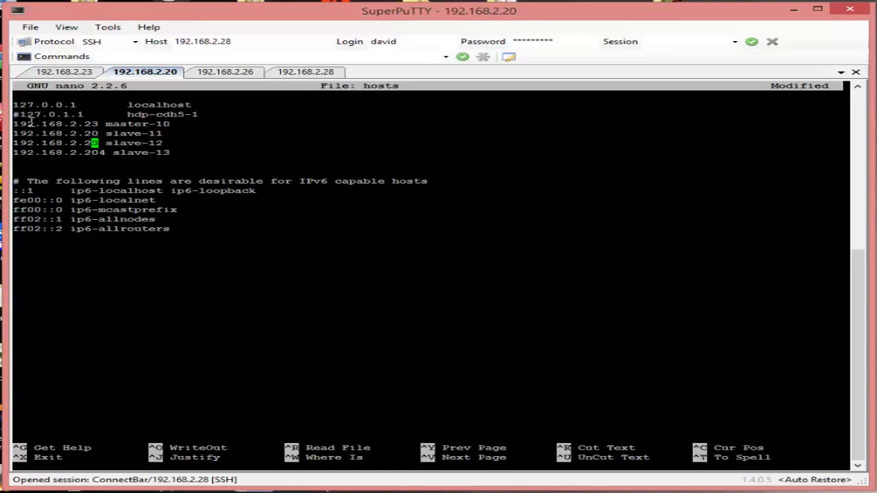
key(Delete)
text(6)
key(Down)
key(Left)
key(Delete)
key(Delete)
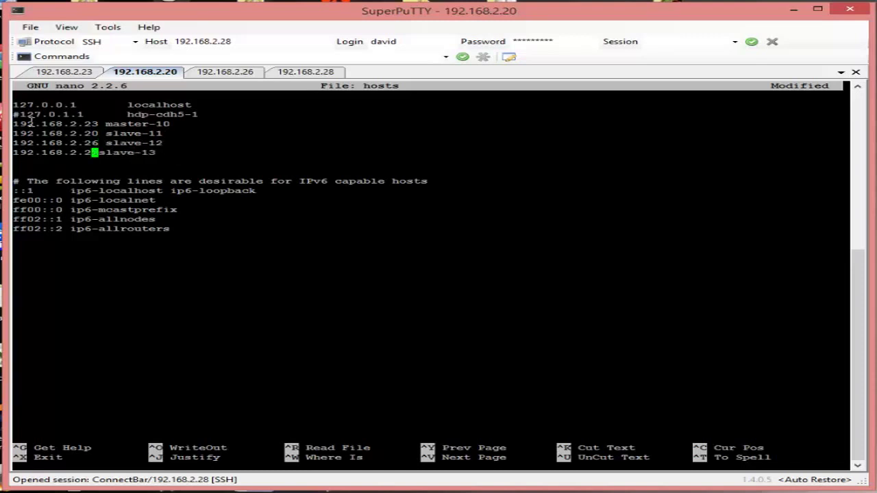
text(8)
key(ctrl+x)
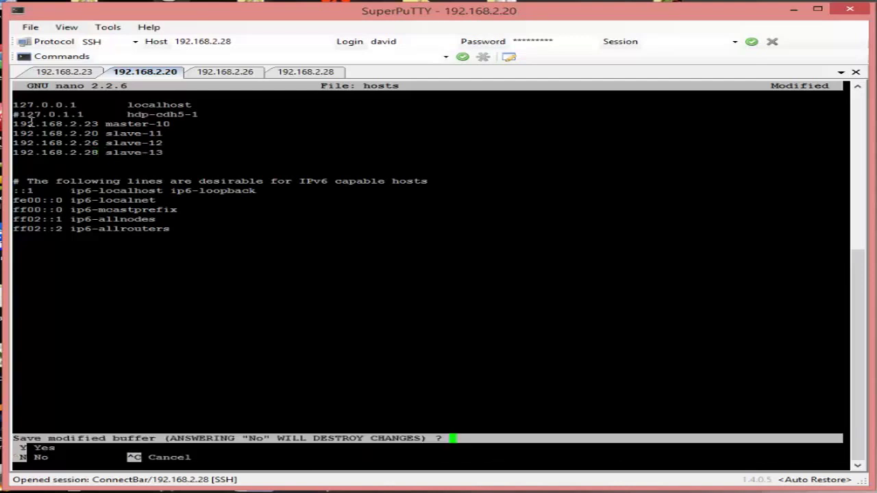
key(y)
key(Return)
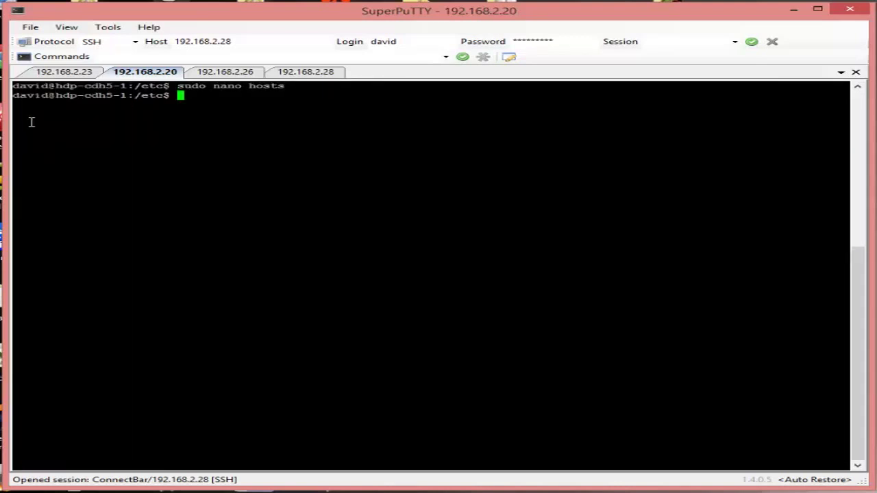
- On the 192.168.2.26 node, comment out the 127.0.1.1 hosts line and add a blank line
click(241, 74)
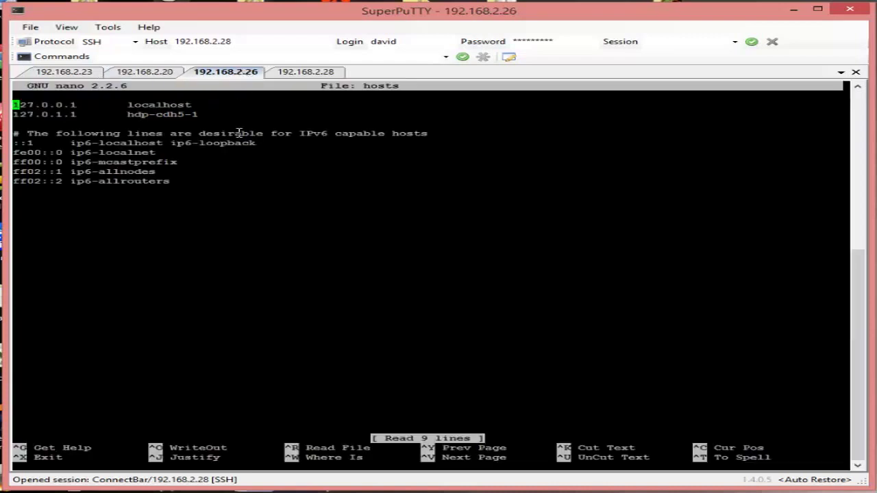
text(#)
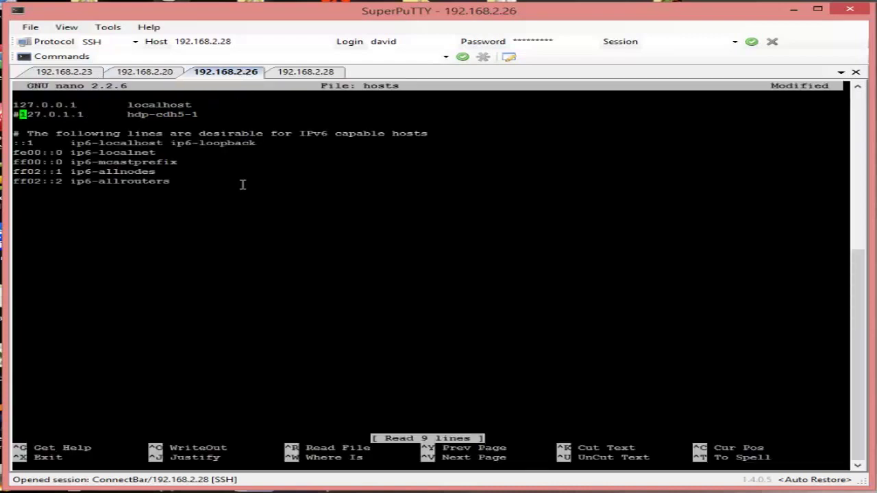
key(Right)
key(Right)
key(Right)
key(Right)
key(Right)
key(Right)
key(Right)
key(Right)
key(Right)
key(Right)
key(Right)
key(Right)
key(Right)
key(Right)
key(Right)
key(Right)
key(Right)
key(Right)
key(Right)
key(Right)
key(Right)
key(Return)
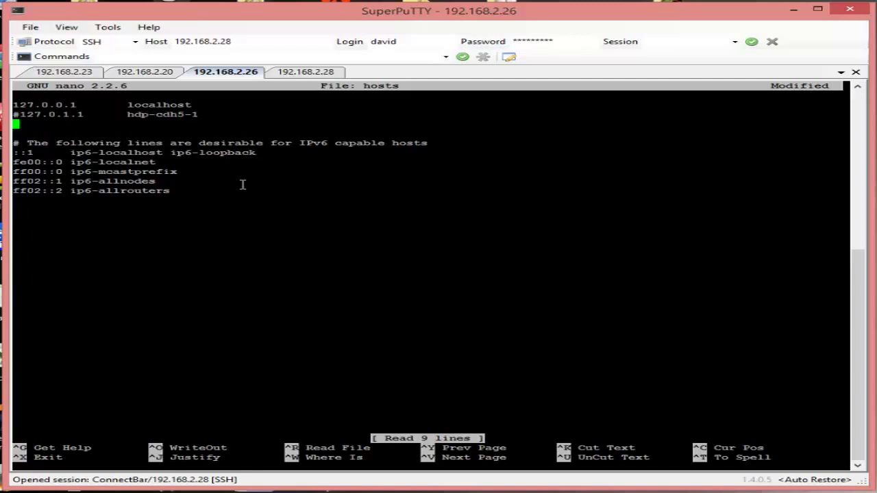
- Paste the four host lines and correct master-10 to 192.168.2.23 and slave-11 to 192.168.2.20
right_click(26, 128)
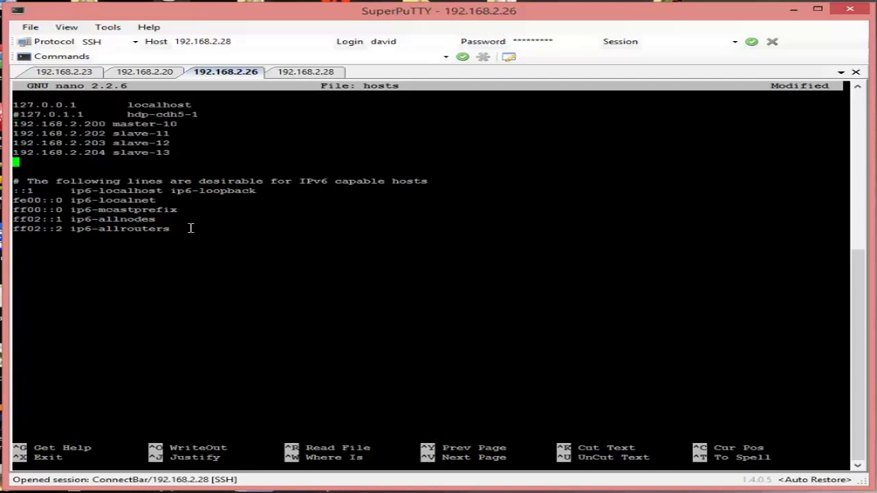
key(Up)
key(Up)
key(Up)
key(Up)
key(Right)
key(Right)
key(Right)
key(Right)
key(Right)
key(Right)
key(Right)
key(Right)
key(Right)
key(Right)
key(Right)
key(Right)
key(Right)
key(BackSpace)
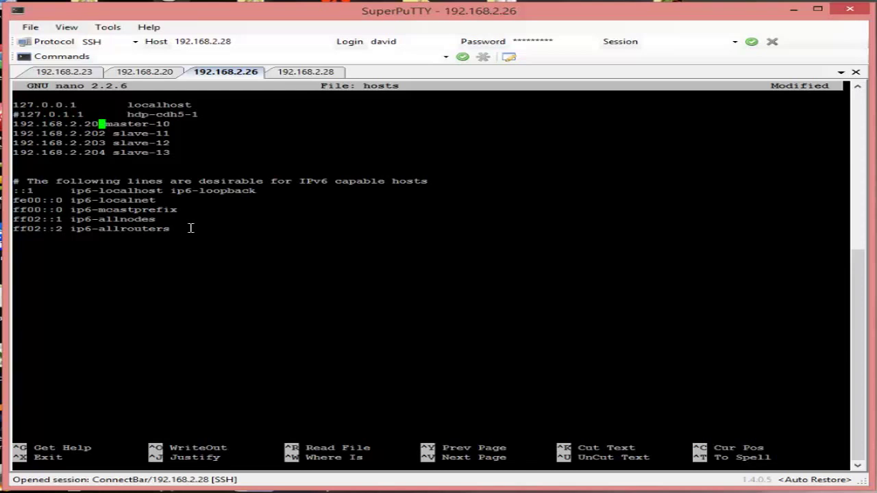
key(Down)
key(Delete)
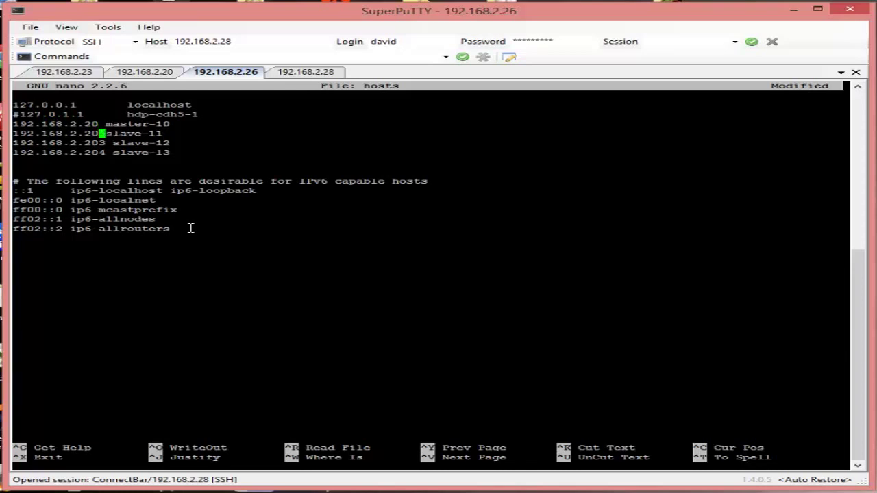
key(Left)
key(Delete)
key(Up)
key(Delete)
text(3)
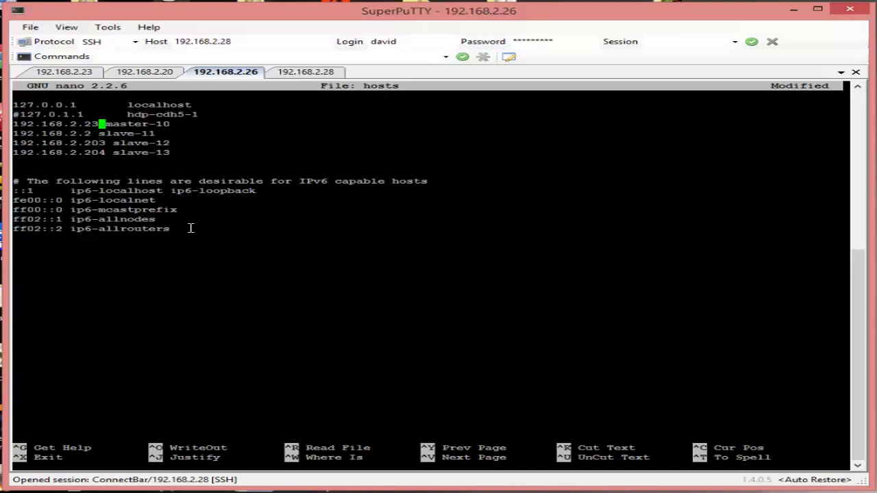
key(Down)
key(Left)
text(0)
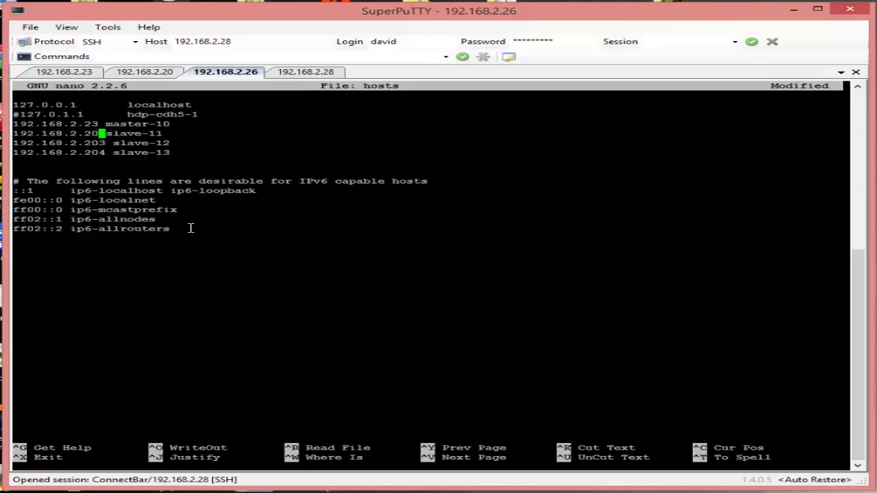
- Set slave-12 to 192.168.2.26 and slave-13 to 192.168.2.28, then save the hosts file and exit
key(Down)
key(Delete)
key(BackSpace)
text(6)
key(Down)
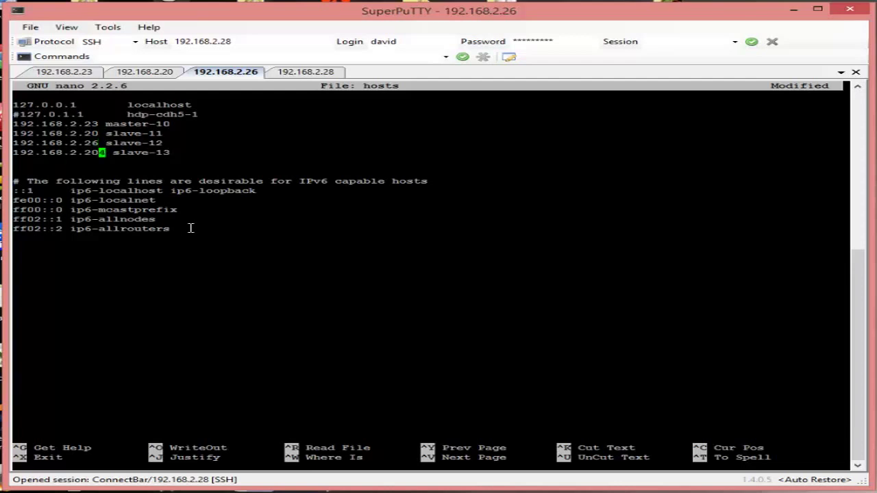
key(Delete)
key(BackSpace)
text(8)
key(ctrl+x)
key(y)
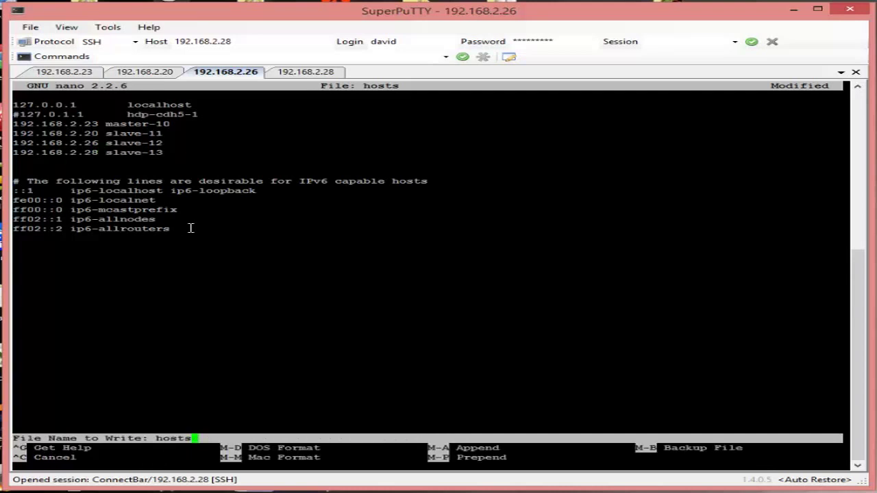
key(Return)
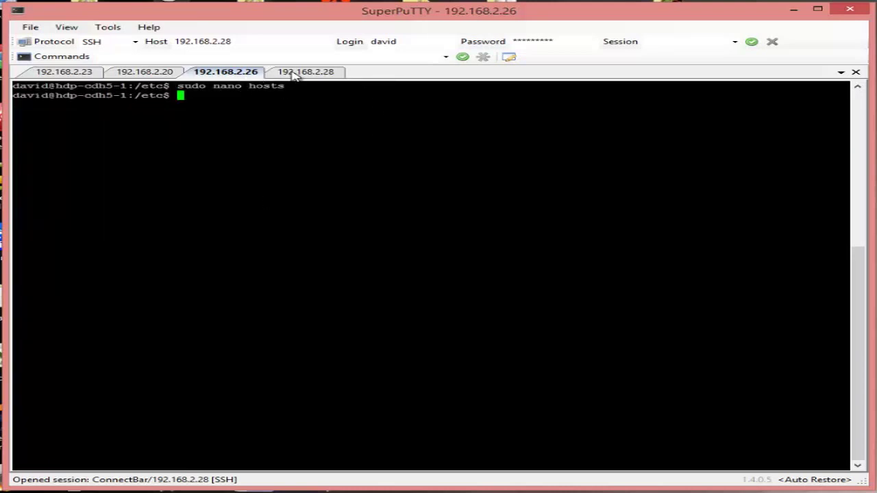
- Go to the 192.168.2.28 session and dismiss the PuTTY Fatal Error about the aborted connection
click(299, 72)
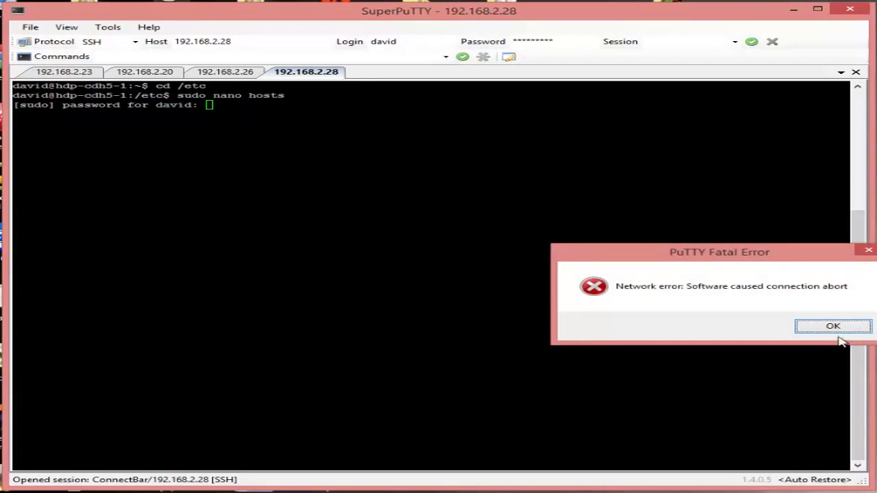
click(832, 326)
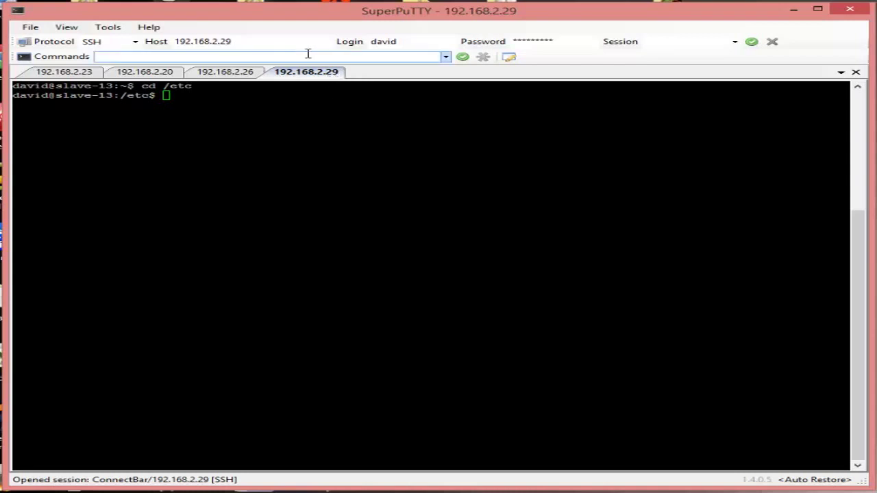
- Send cd netwo* from the Commands box to all four sessions
click(79, 74)
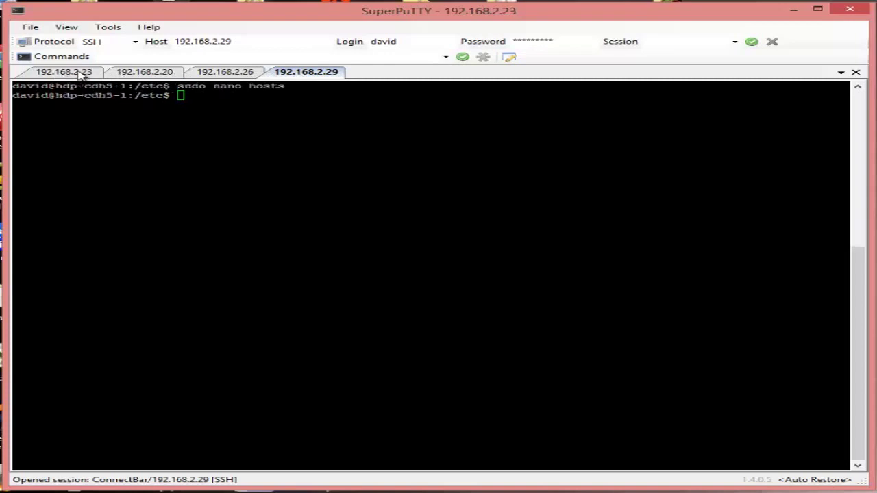
click(145, 58)
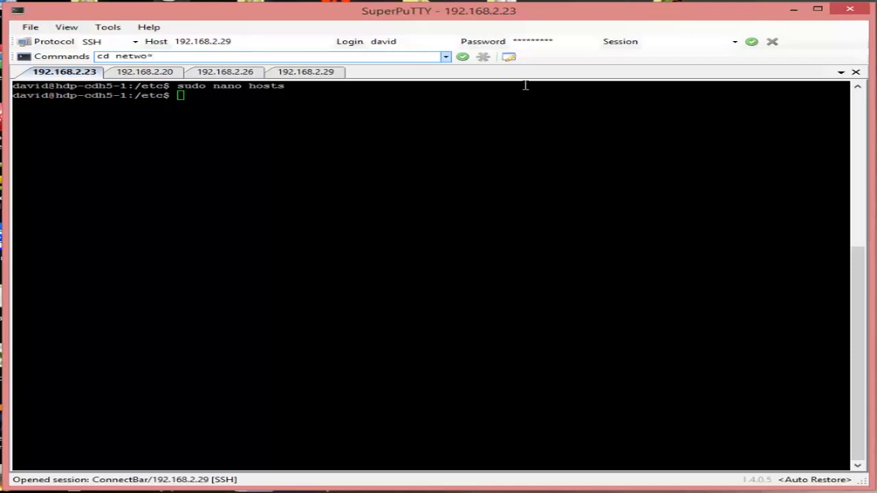
click(462, 58)
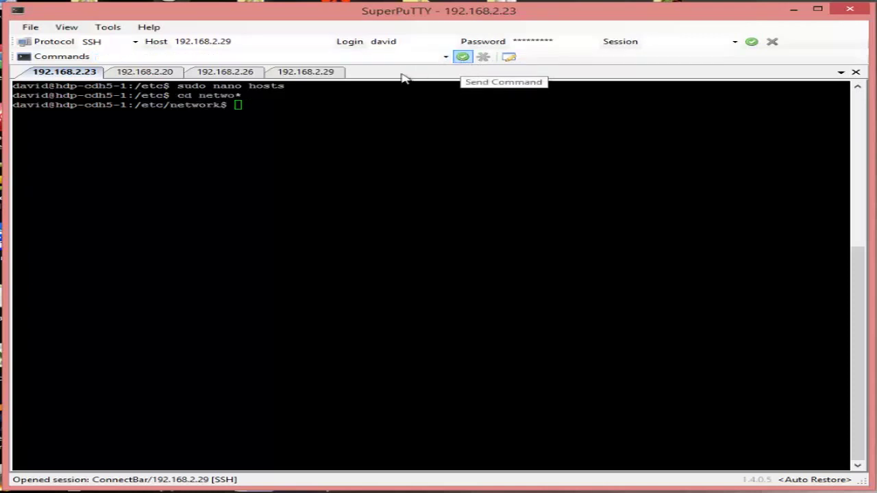
- Check the .20, .26 and .29 session tabs to confirm each is in /etc/network
click(124, 72)
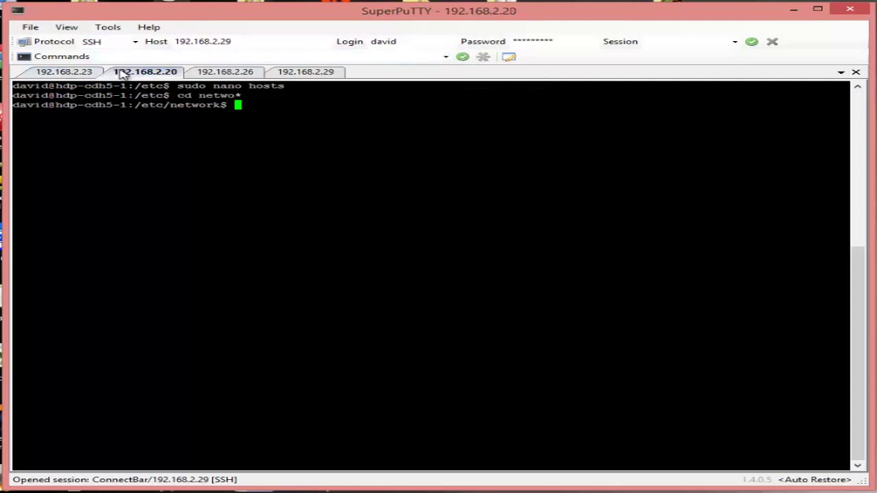
click(245, 72)
click(321, 77)
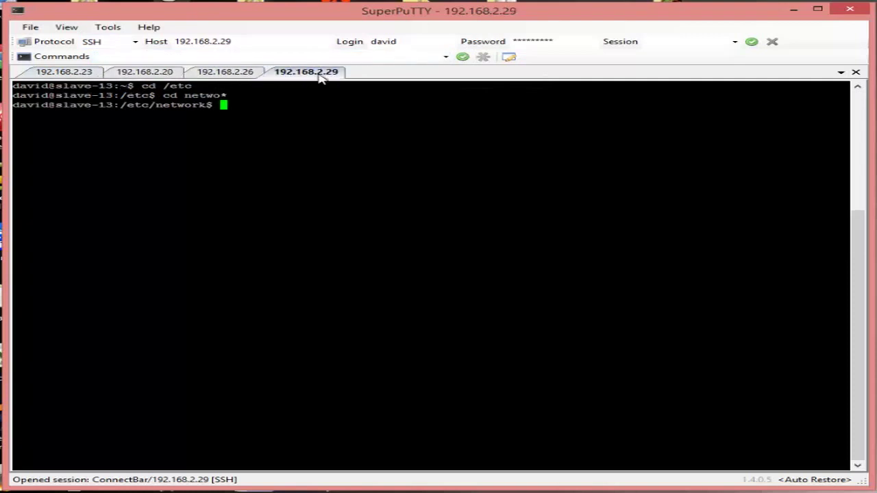
click(253, 74)
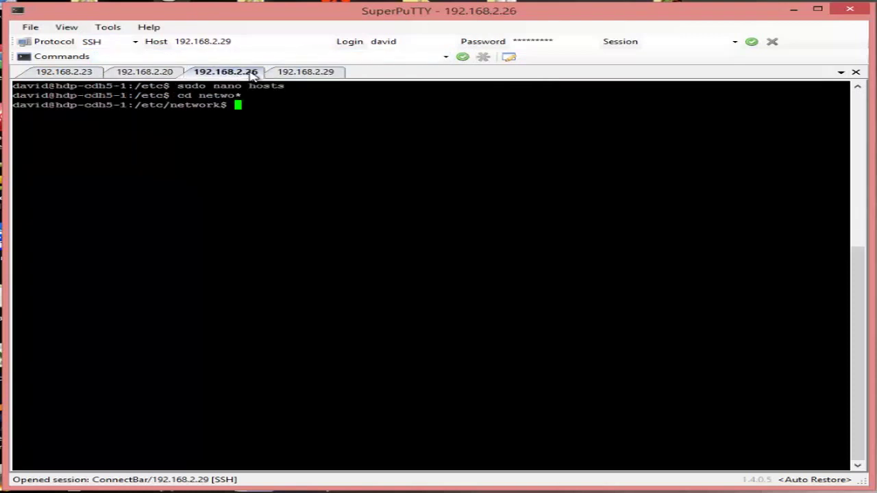
click(165, 74)
click(294, 75)
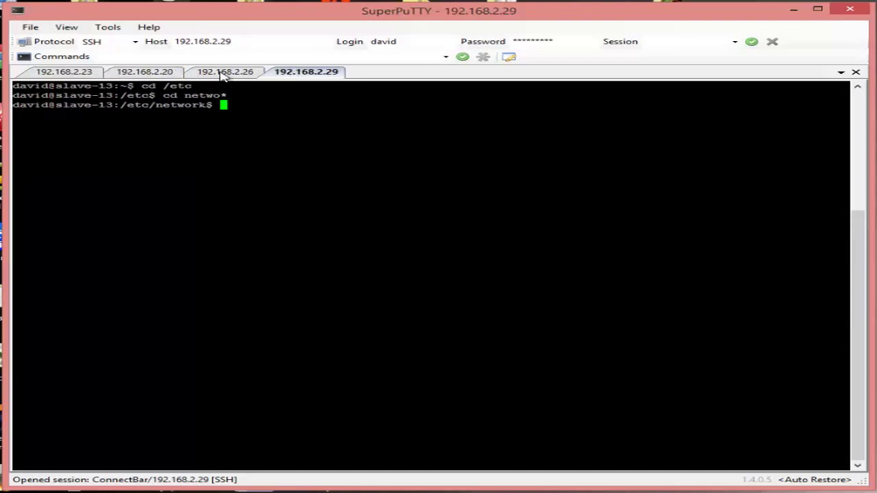
click(87, 74)
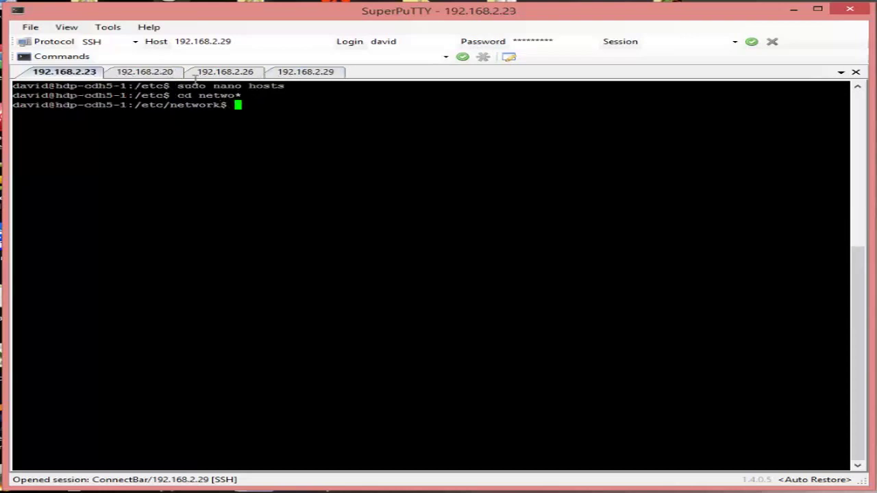
click(193, 56)
- Send 'sudo nano interfaces' to all sessions and enter the sudo password
text(sud)
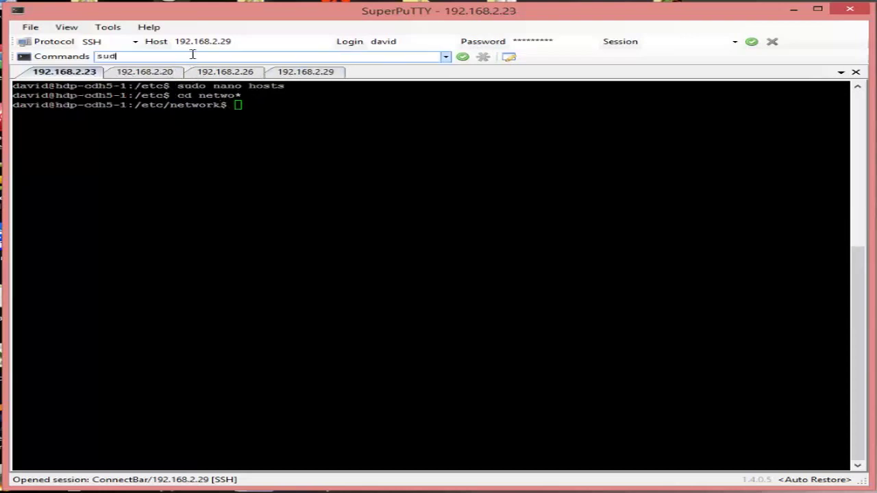
text(o nano interfaces)
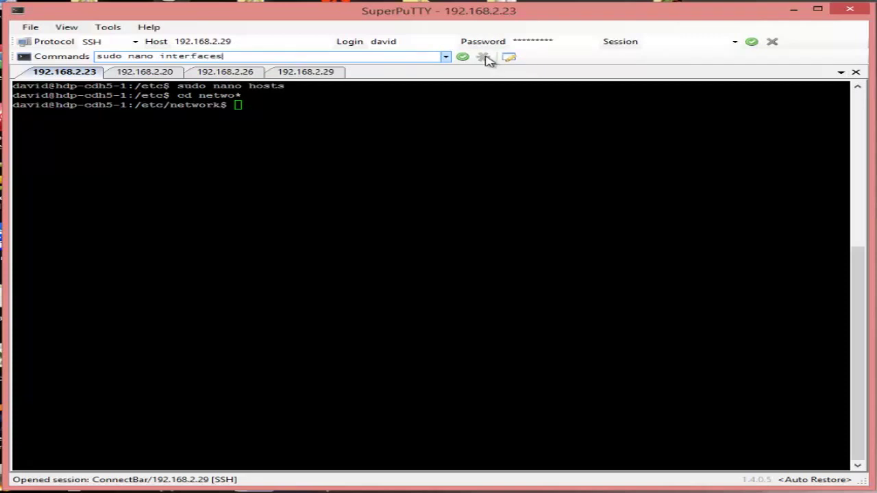
click(463, 58)
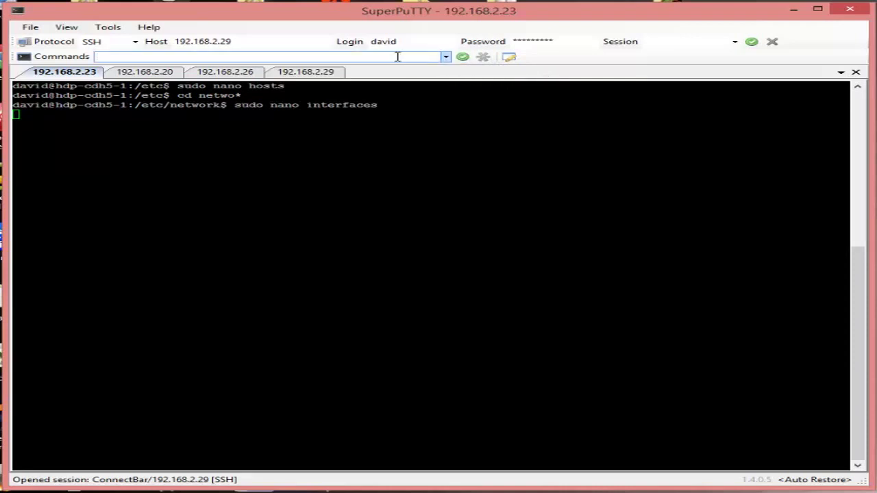
- Check each session tab for the open interfaces file, ending back on 192.168.2.23
click(141, 74)
click(226, 76)
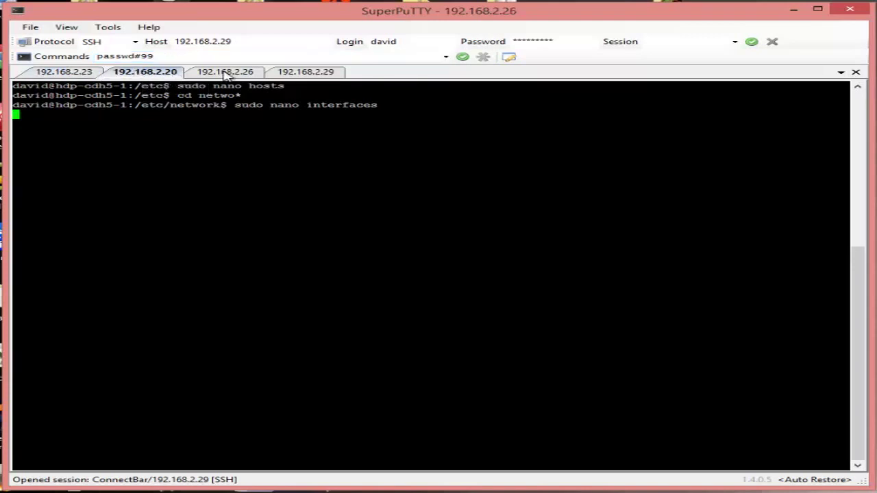
click(295, 74)
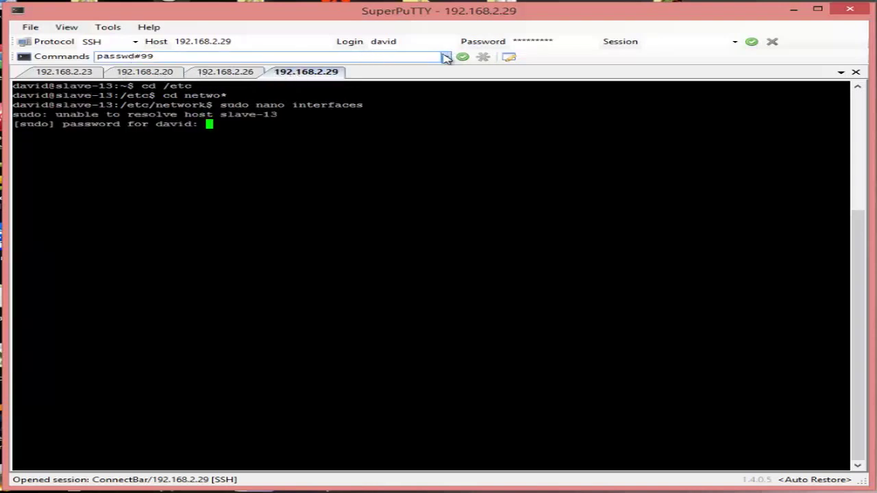
click(240, 74)
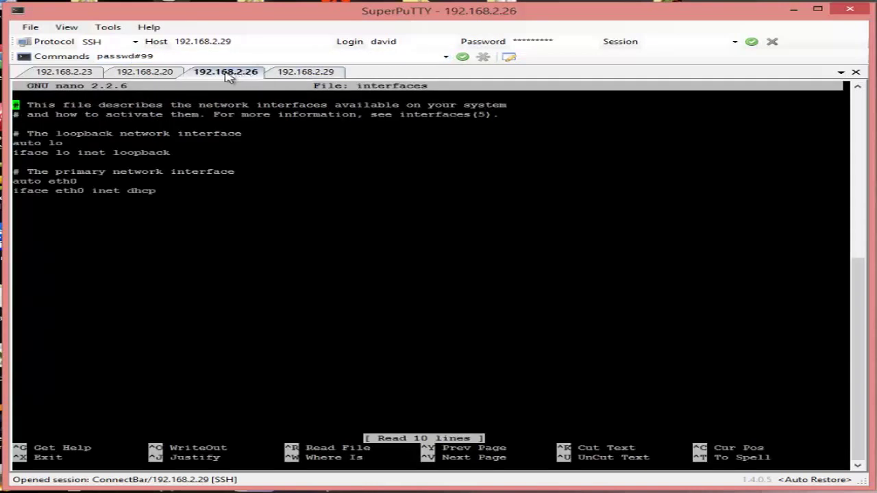
click(157, 77)
click(97, 75)
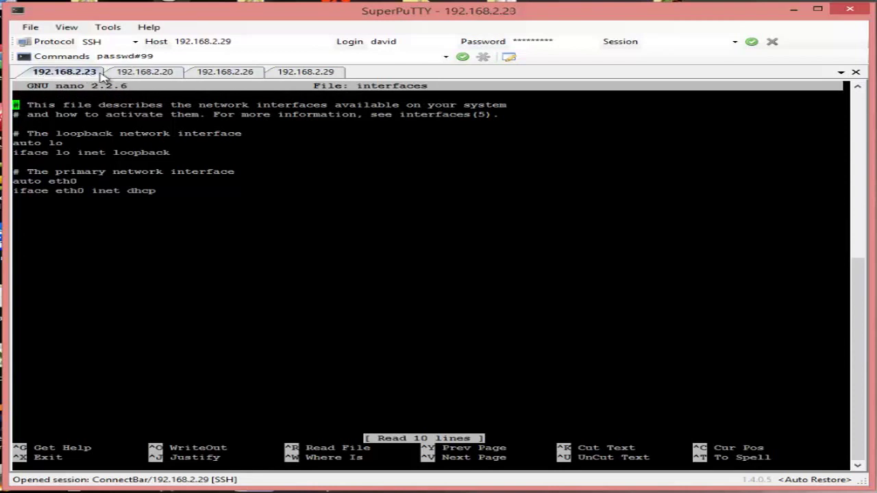
click(316, 74)
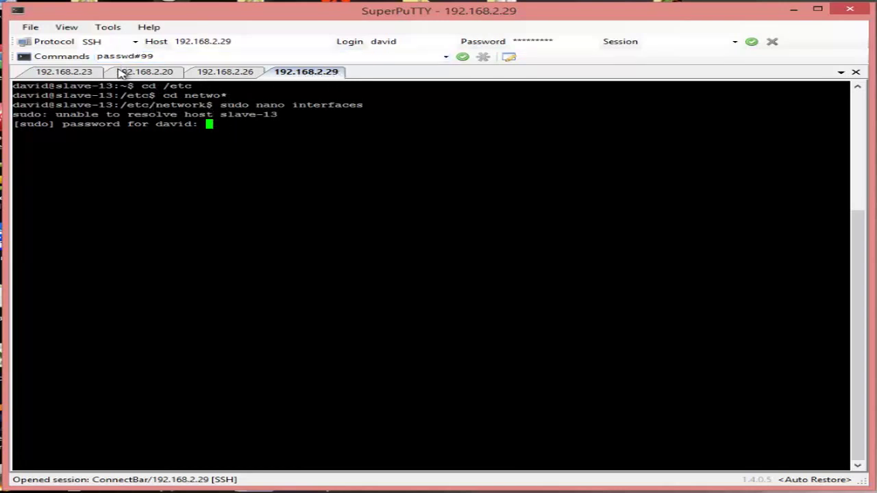
click(214, 74)
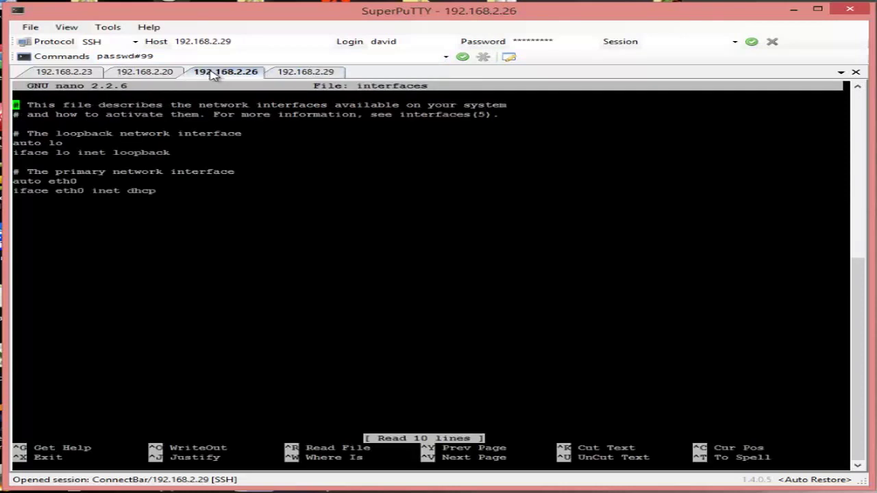
click(153, 73)
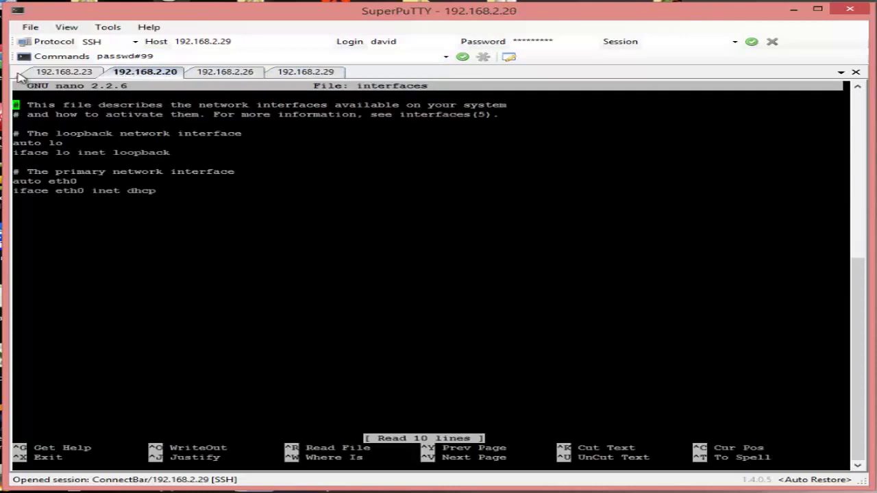
click(45, 74)
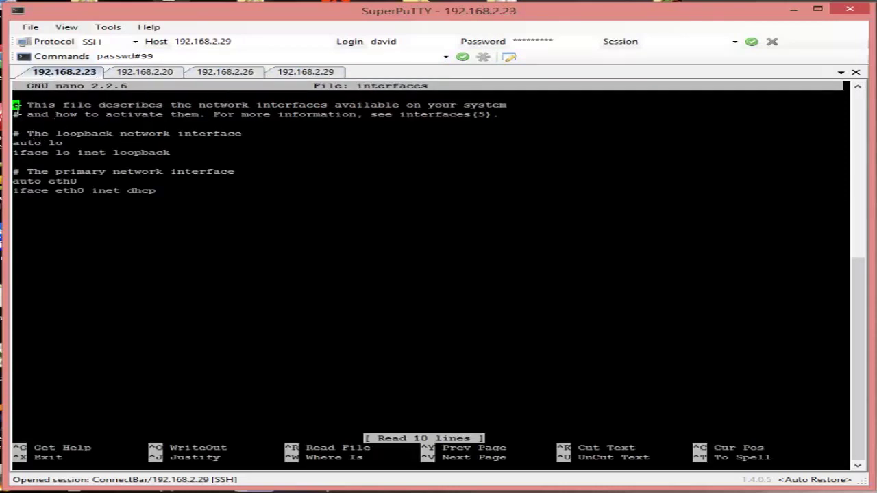
- Change the 'iface eth0 inet dhcp' line to use static instead of dhcp
key(Down)
key(Down)
key(Down)
key(Down)
key(Down)
key(Down)
key(Down)
key(Down)
key(Down)
key(Right)
key(Right)
key(Right)
key(Right)
key(Right)
key(Right)
key(Right)
key(Right)
key(Right)
key(Right)
key(Right)
key(Right)
key(Right)
key(Right)
key(Right)
key(Right)
key(Delete)
key(Delete)
key(Delete)
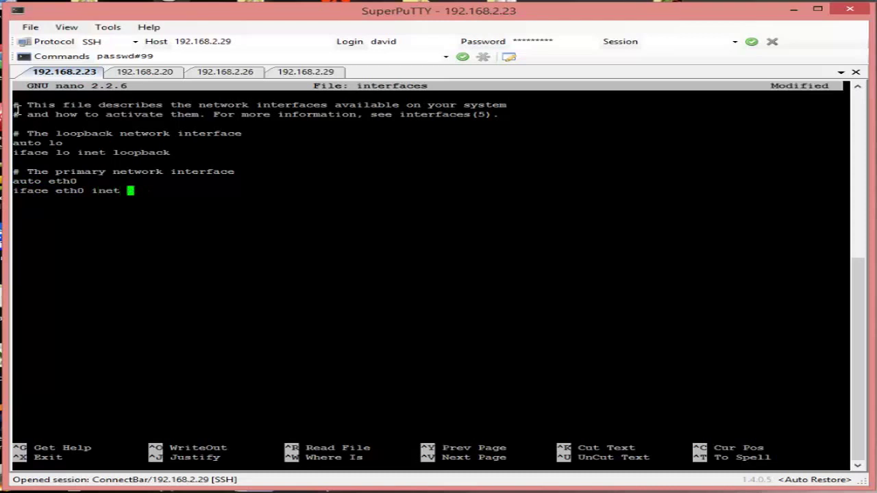
text(static)
click(182, 190)
- Paste the static address, gateway and DNS lines below it, then exit nano without saving
key(Return)
right_click(73, 209)
key(Up)
key(Up)
key(Up)
key(Up)
key(Up)
key(Up)
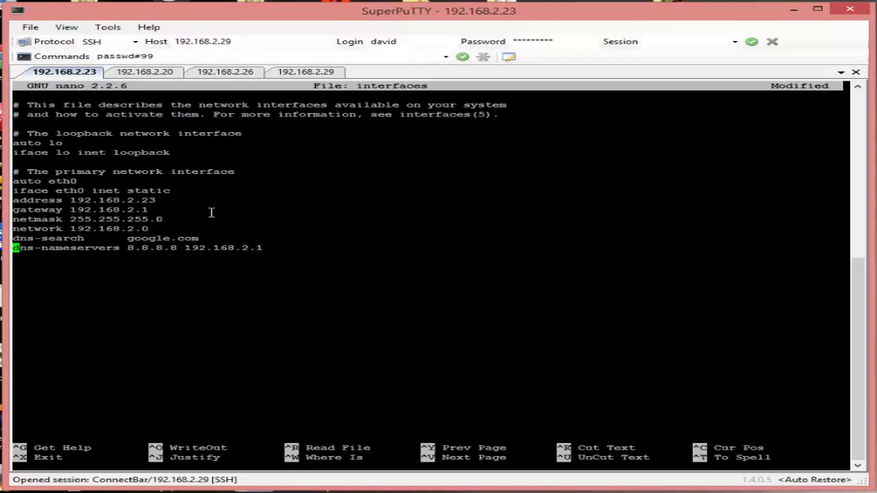
key(Right)
key(Right)
key(Right)
key(Right)
key(Right)
key(Right)
key(Right)
key(Right)
key(Right)
key(Right)
key(Right)
key(Right)
key(Right)
key(Right)
key(Right)
key(Right)
key(Right)
key(Right)
key(Right)
key(Right)
key(ctrl+o)
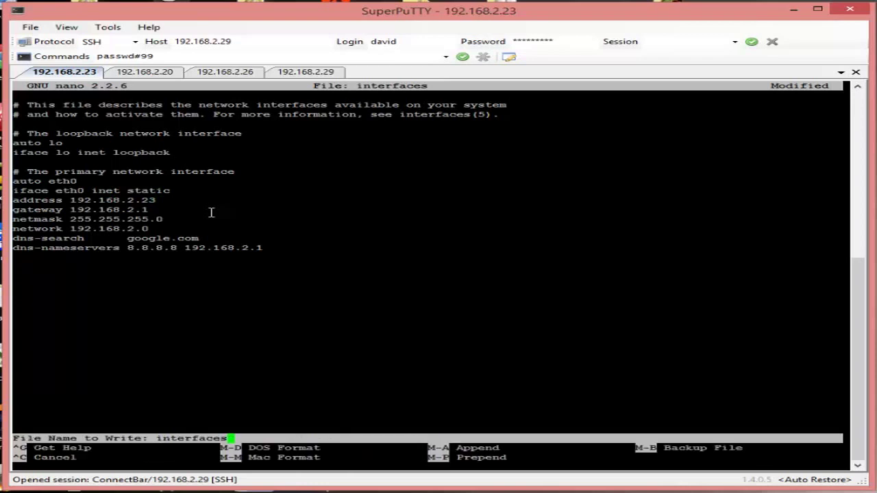
key(ctrl+c)
key(ctrl+x)
- Discard the unsaved changes and reopen the interfaces file with the previous command
key(n)
key(Up)
key(Return)
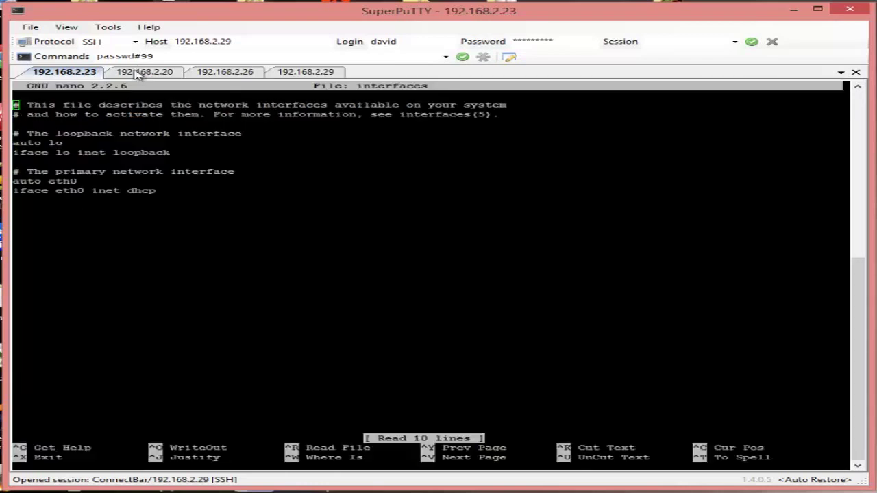
- On the 192.168.2.20 node, change eth0 from dhcp to static in the interfaces file
click(139, 72)
key(Down)
key(Down)
key(Down)
key(Down)
key(Down)
key(Down)
key(Down)
key(Down)
key(Down)
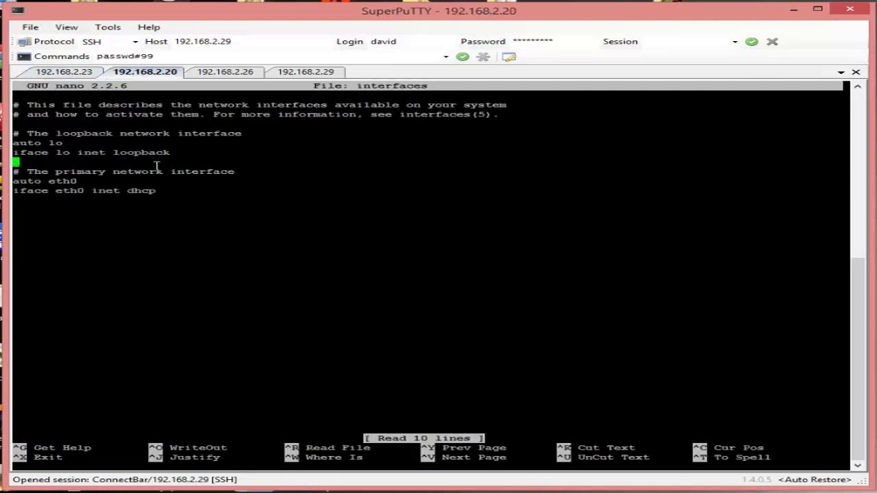
key(Right)
key(Right)
key(Right)
key(Right)
key(Right)
key(Right)
key(Right)
key(Right)
key(Right)
key(Right)
key(Right)
key(Right)
key(Right)
key(Right)
key(Right)
key(Right)
key(Right)
key(Right)
key(BackSpace)
key(BackSpace)
text(static)
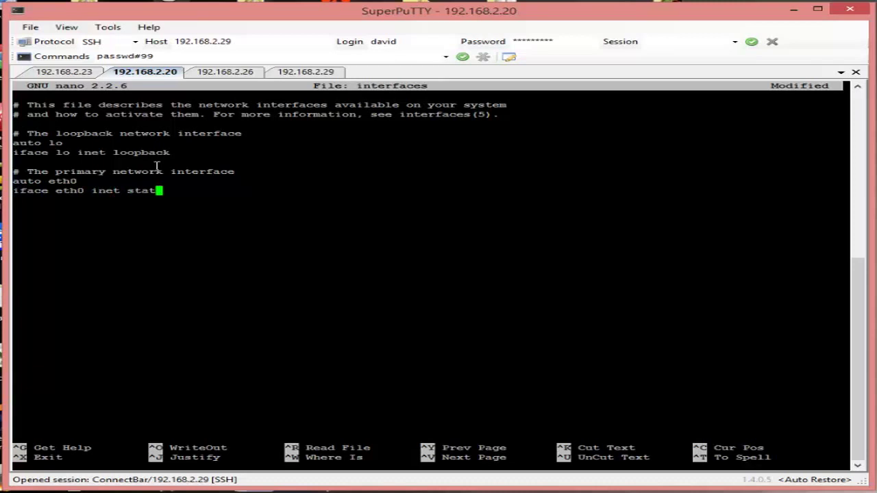
key(Return)
- Paste the static network lines, set the address to 192.168.2.20, and save the file
right_click(157, 216)
key(Up)
key(Up)
key(Up)
key(Up)
key(Up)
key(Up)
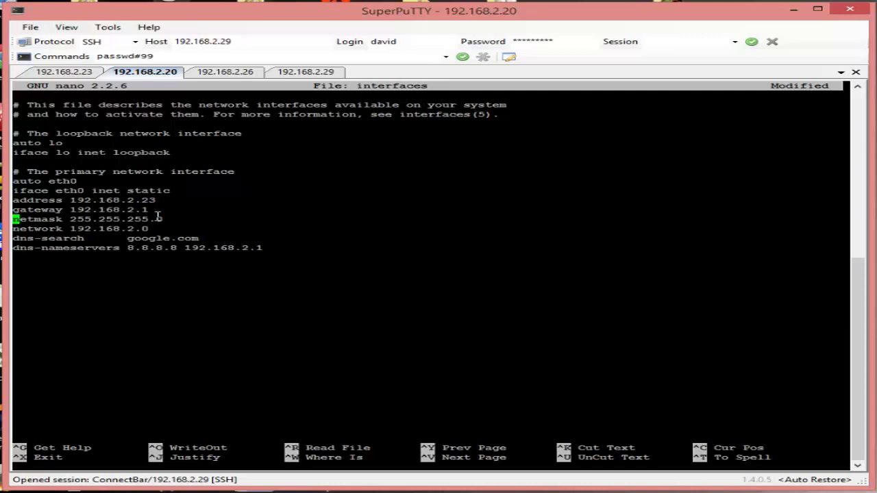
key(Right)
key(Right)
key(Right)
key(Right)
key(Right)
key(Right)
key(Right)
key(Right)
key(Right)
key(Right)
key(Right)
key(Right)
key(Right)
key(Right)
key(Right)
key(Right)
key(Right)
key(Right)
key(Right)
text(0)
key(ctrl+x)
key(y)
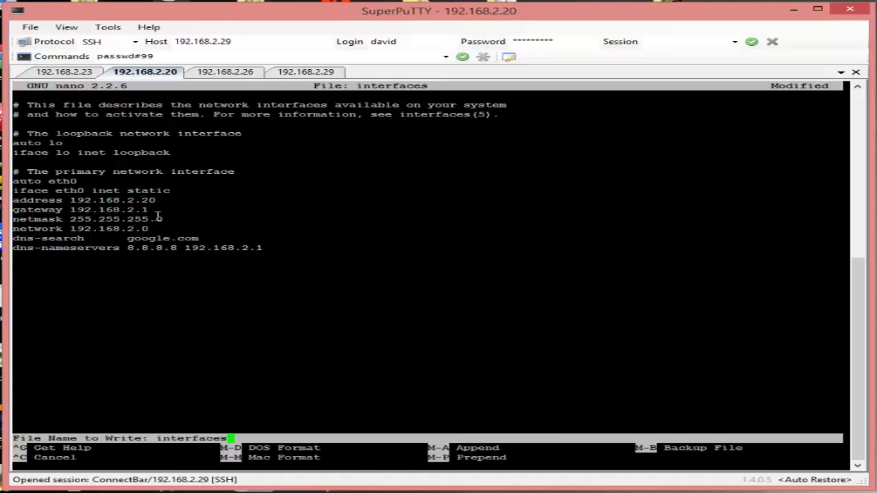
key(Return)
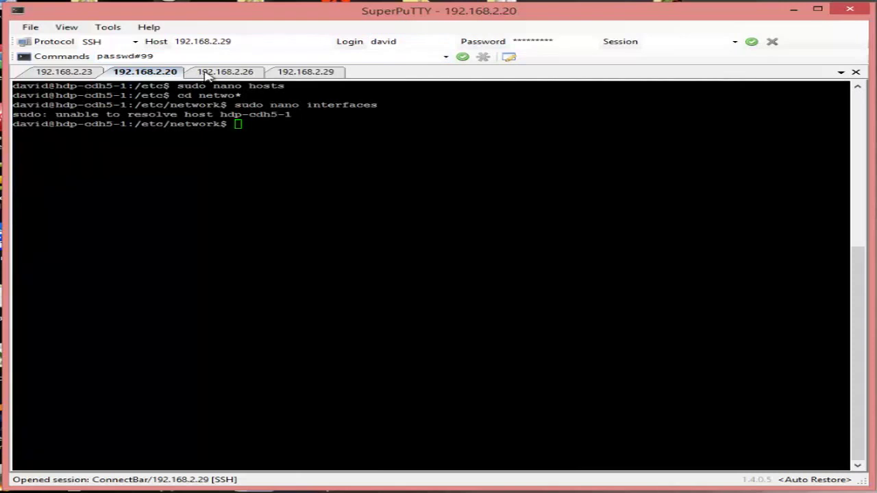
- Change eth0 from dhcp to static in the 192.168.2.26 node's interfaces file
click(207, 75)
key(Down)
key(Down)
key(Down)
key(Down)
key(Down)
key(Down)
key(Down)
key(Down)
key(Down)
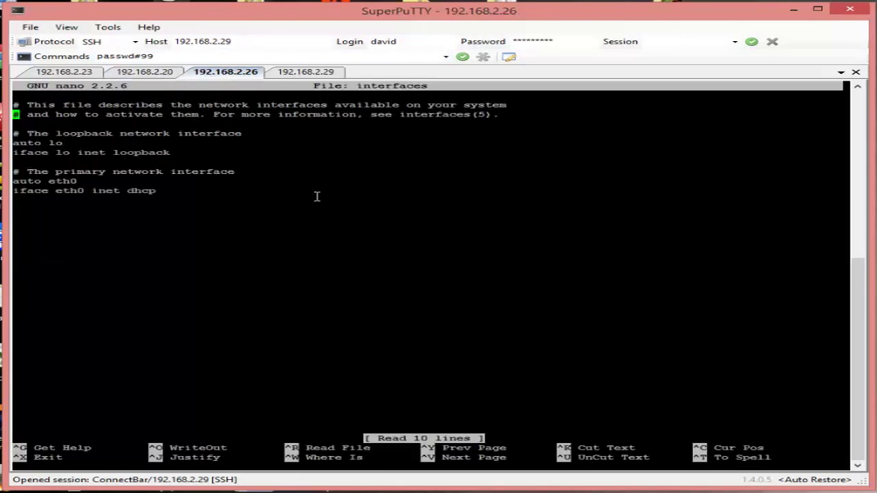
key(Right)
key(Right)
key(Right)
key(Right)
key(Right)
key(Right)
key(Right)
key(Right)
key(Right)
key(Right)
key(Right)
key(Right)
key(Right)
key(Right)
key(Right)
key(Right)
key(Delete)
key(Delete)
key(Delete)
key(Delete)
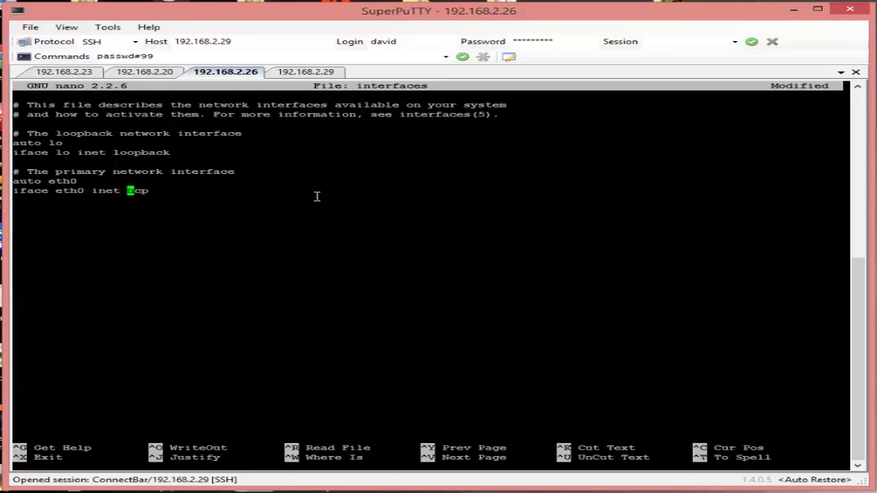
text(static)
key(Return)
- Paste the address, gateway and DNS lines, set the address to 192.168.2.28, and save
right_click(27, 203)
key(Up)
key(Up)
key(Up)
key(Up)
key(Up)
key(Up)
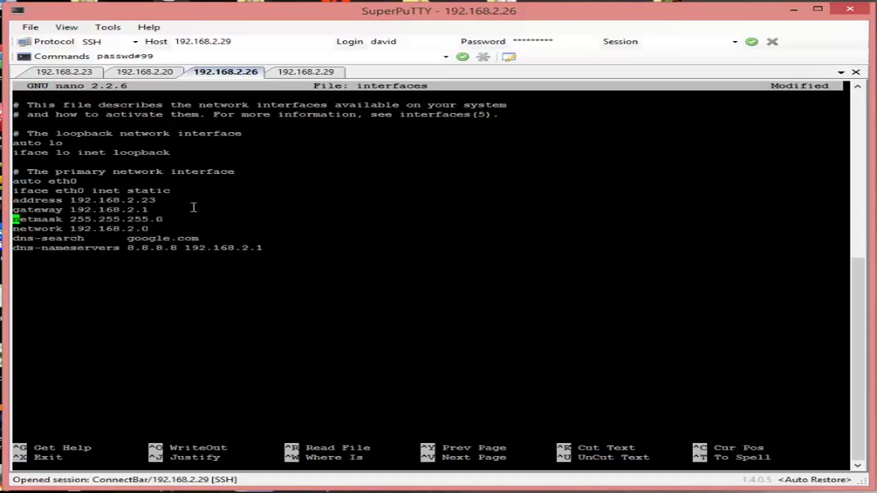
key(Right)
key(Right)
key(Right)
key(Right)
key(Right)
key(Right)
key(Right)
key(Right)
key(Right)
key(Right)
key(Right)
key(Right)
key(Right)
key(Right)
key(Right)
key(Right)
key(Right)
key(Right)
key(Right)
text(8)
key(ctrl+x)
key(y)
key(Return)
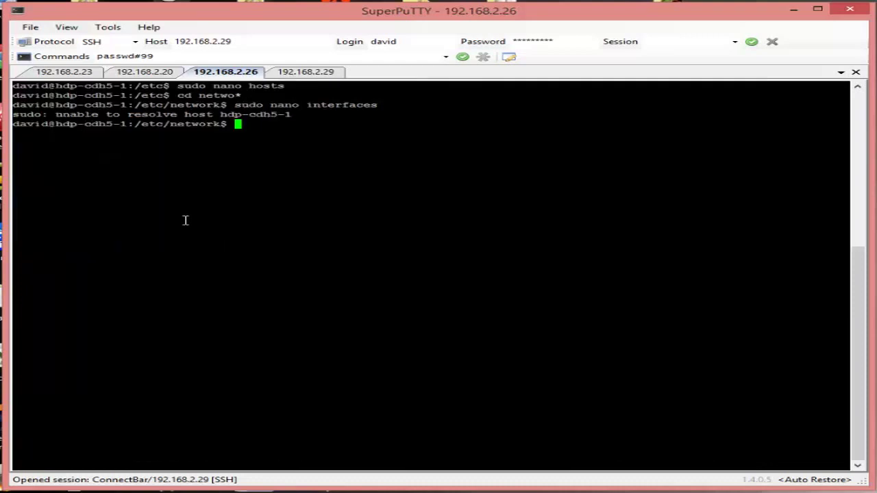
- Run ifconfig on the 192.168.2.29 session
click(313, 73)
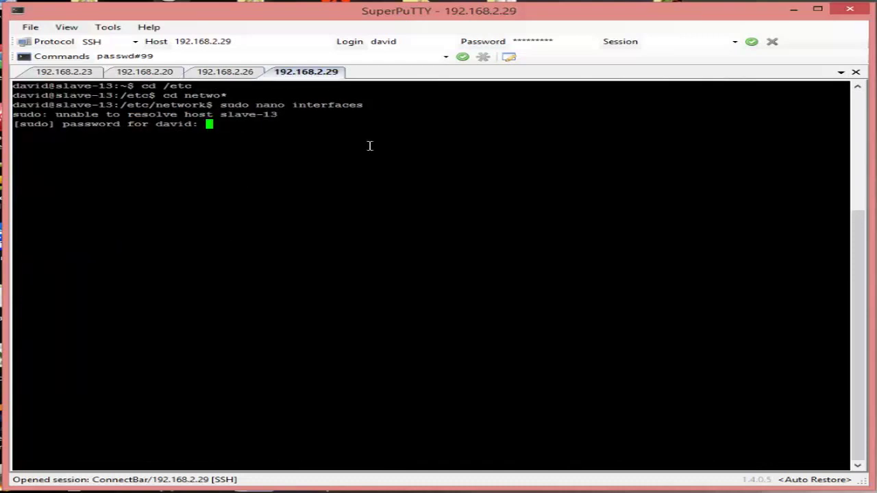
key(ctrl+c)
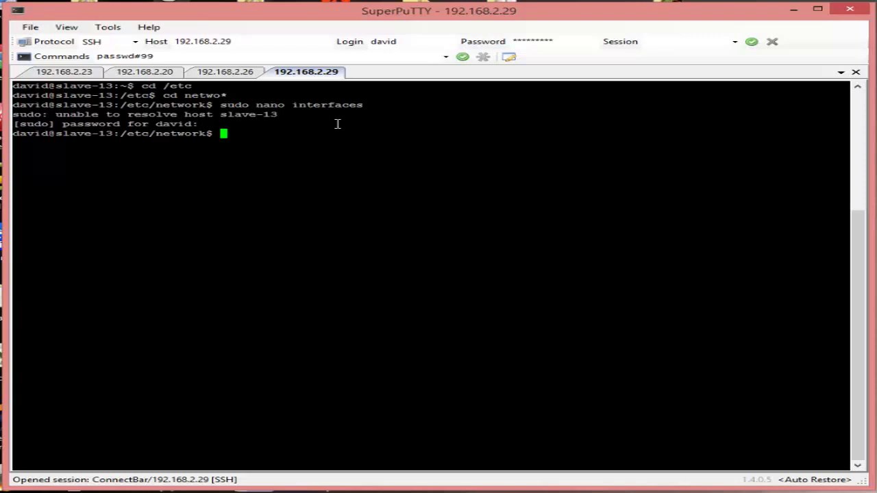
text(ifconfig)
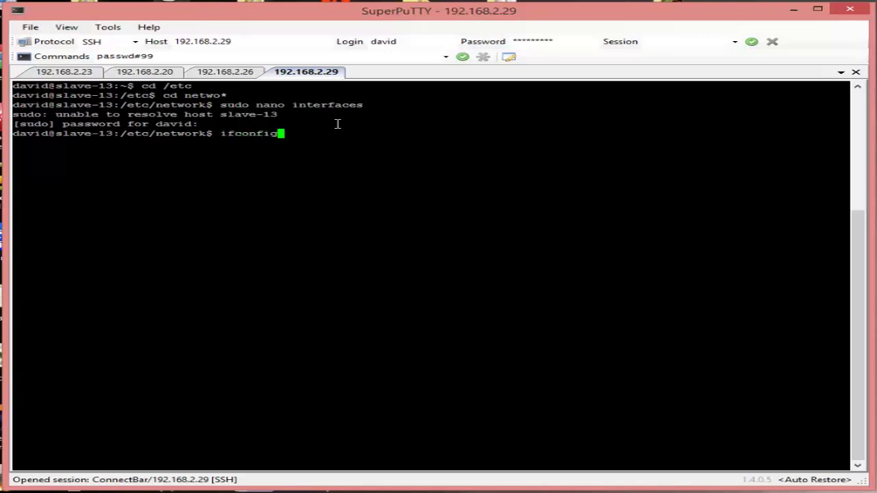
key(Return)
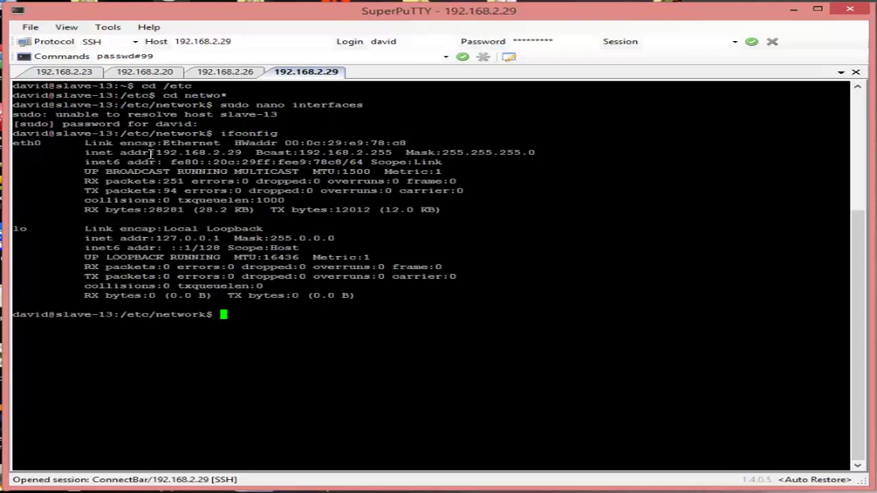
- Check eth0 reads 192.168.2.29 on slave-13, then move to the 192.168.2.20 session
drag(157, 153, 242, 152)
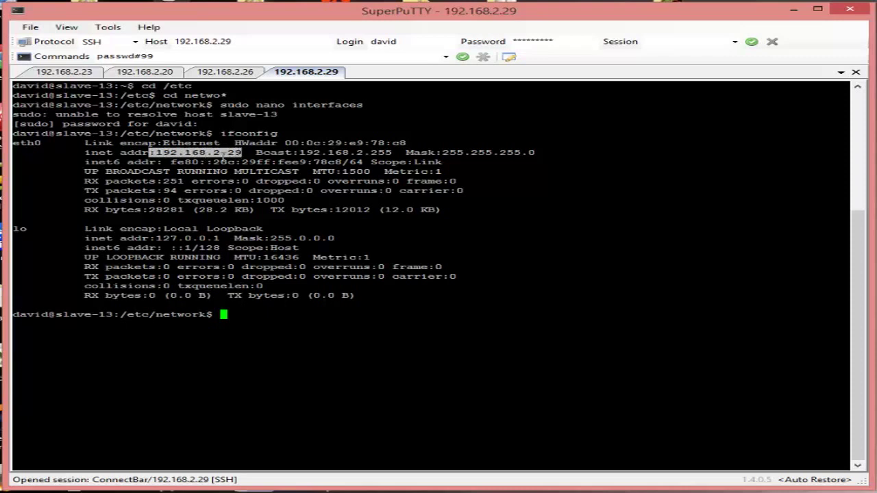
click(248, 152)
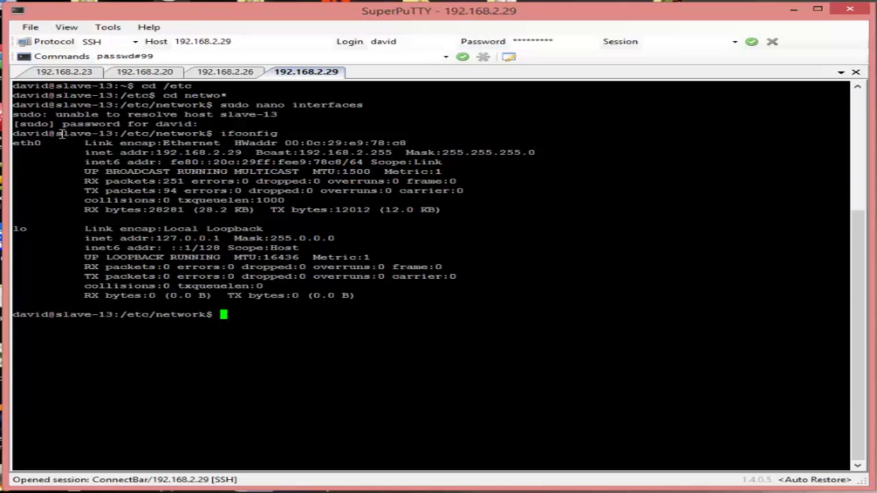
drag(49, 134, 115, 132)
click(318, 90)
click(223, 72)
click(142, 74)
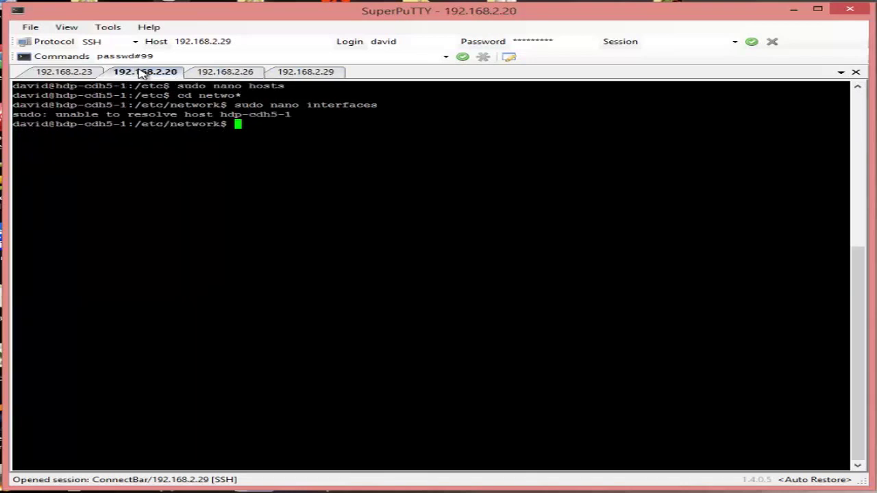
- Read the Disable IPv6 section of the Word setup guide alongside the 192.168.2.23 session
click(86, 72)
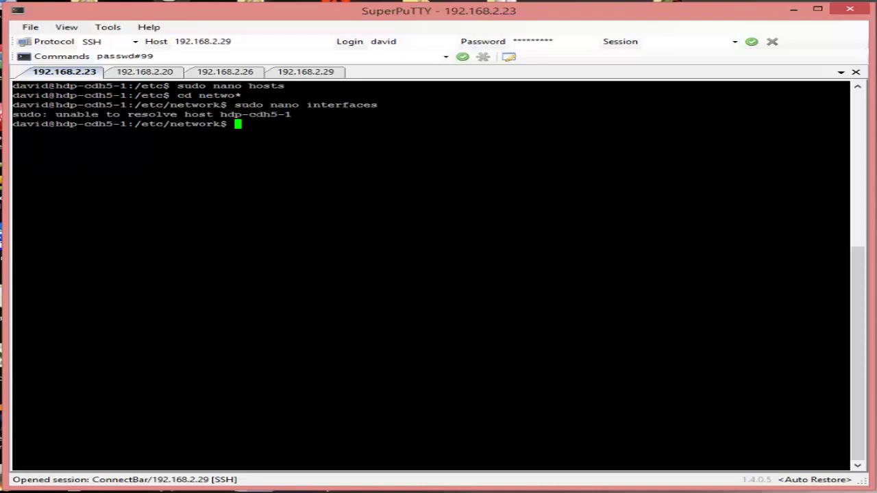
key(alt+Tab)
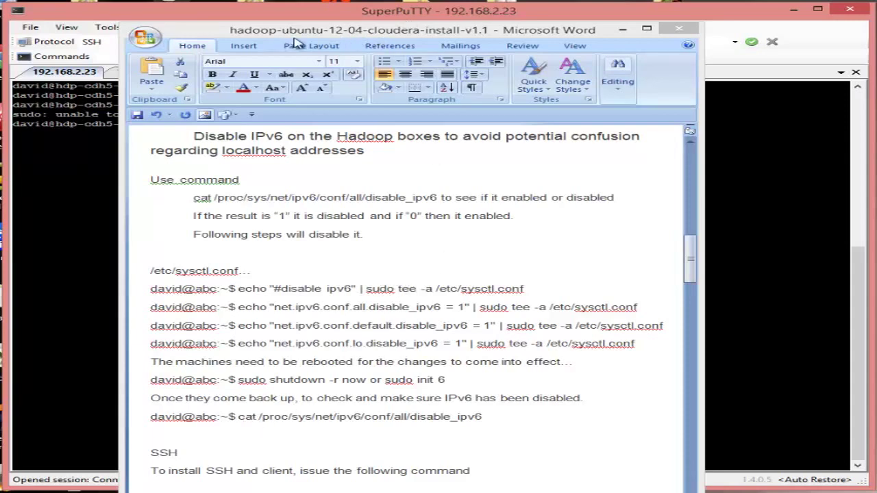
drag(302, 36, 876, 36)
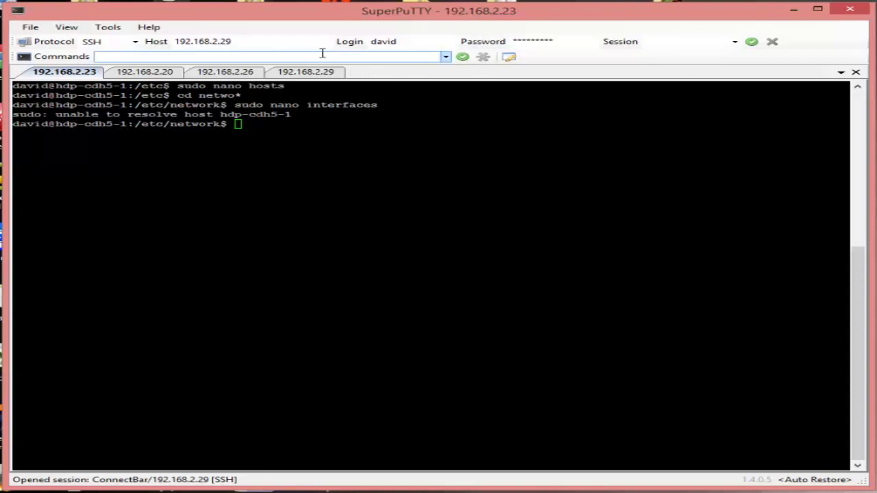
- Send the cat /proc/sys/net/ipv6/conf/all/disable_ipv6 check to all sessions
right_click(283, 56)
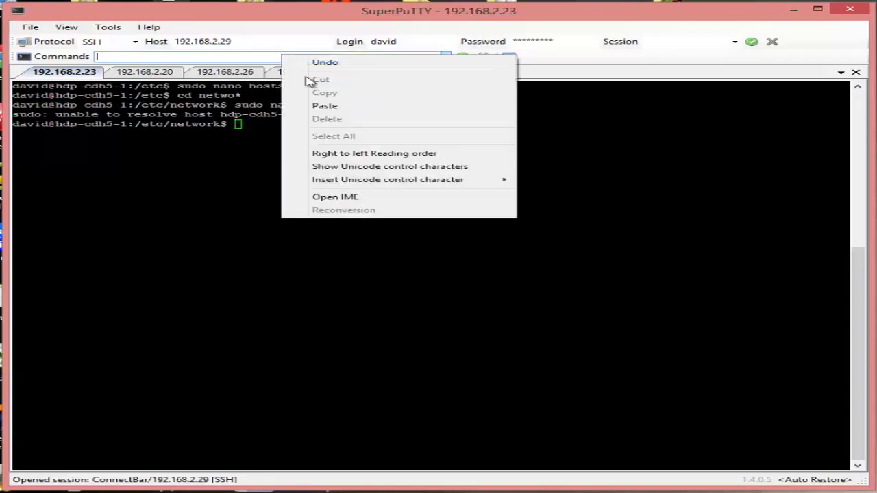
click(333, 108)
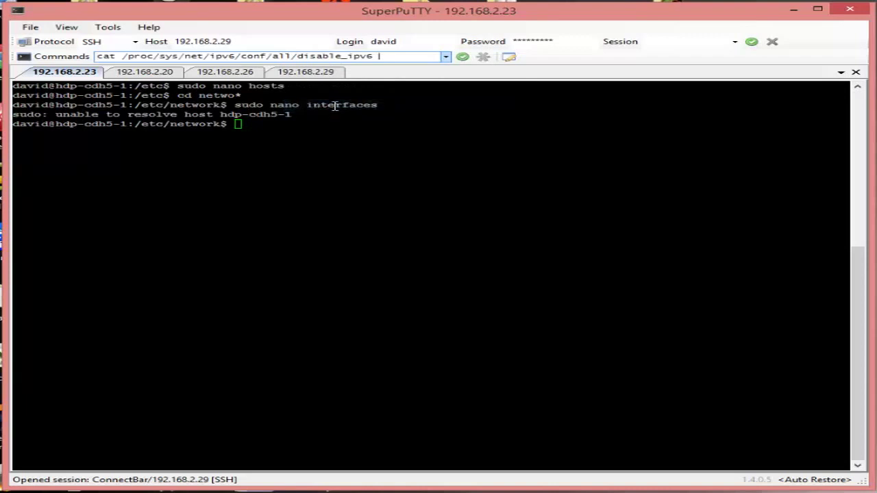
click(462, 58)
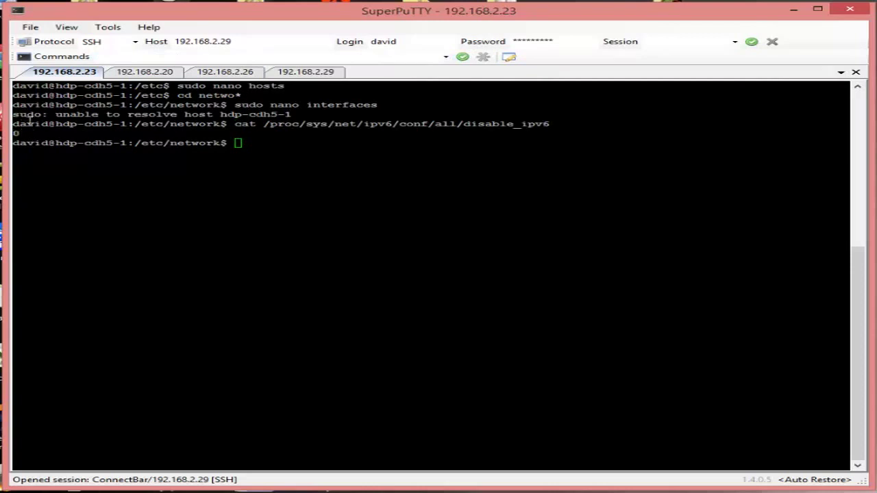
- Confirm each node's session prints 0 for the disable_ipv6 check
click(145, 72)
click(214, 72)
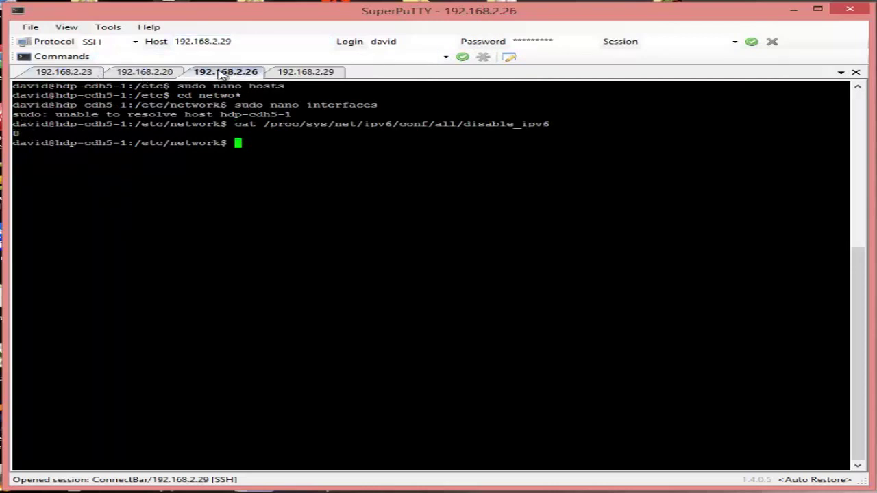
click(307, 72)
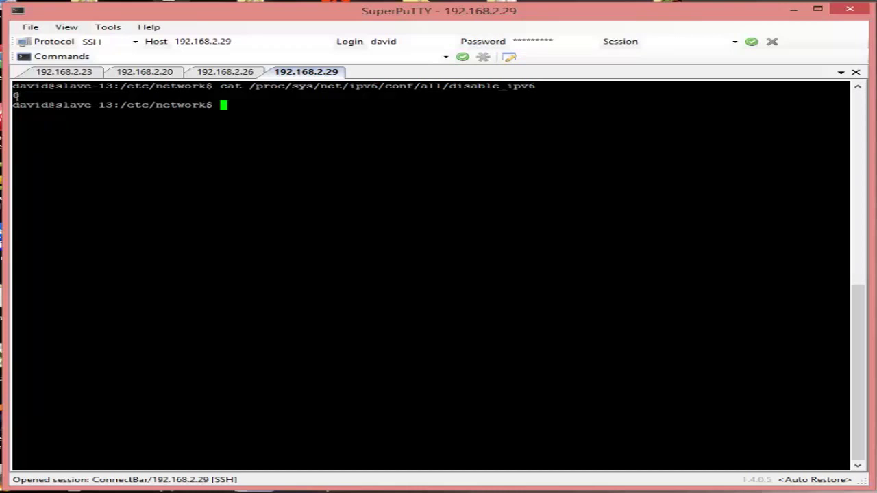
drag(18, 96, 11, 96)
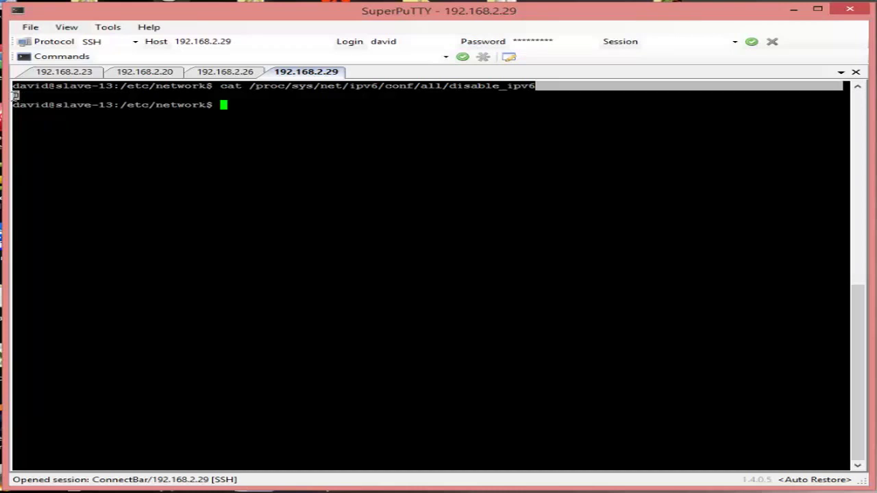
click(64, 72)
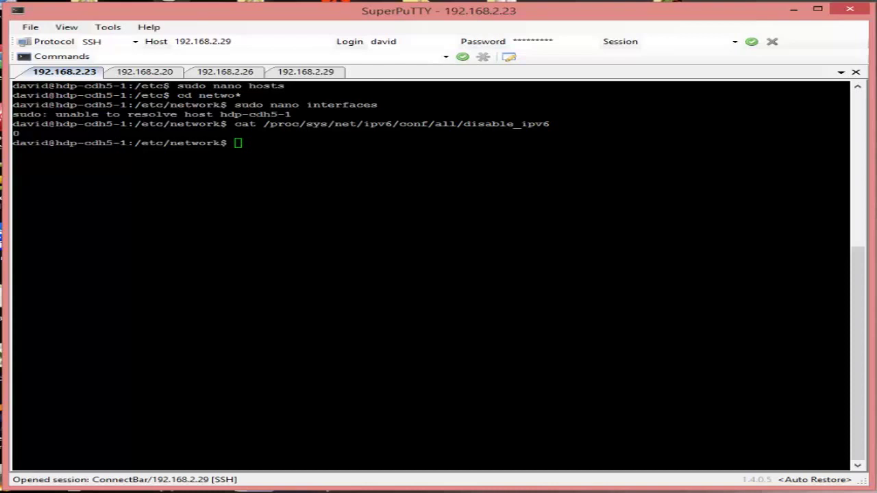
- Append '#disable ipv6' and 'all.disable_ipv6 = 1' to /etc/sysctl.conf via echo | sudo tee -a
click(324, 56)
right_click(323, 55)
click(365, 105)
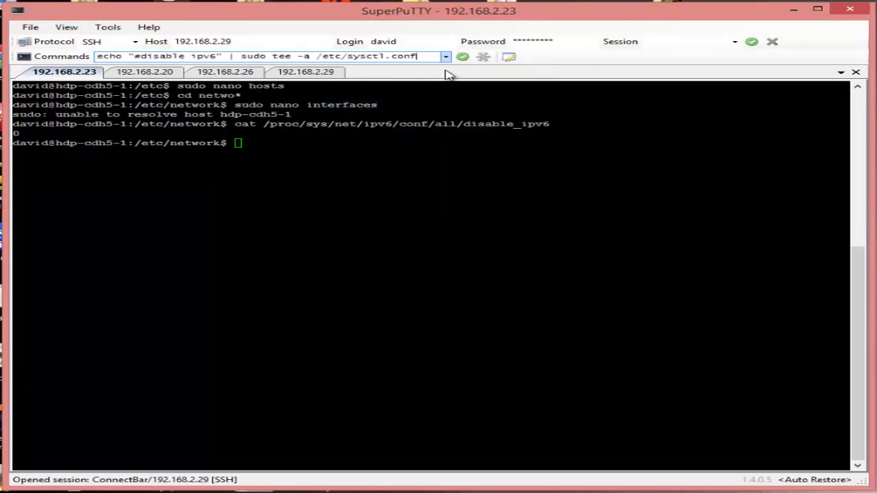
click(463, 57)
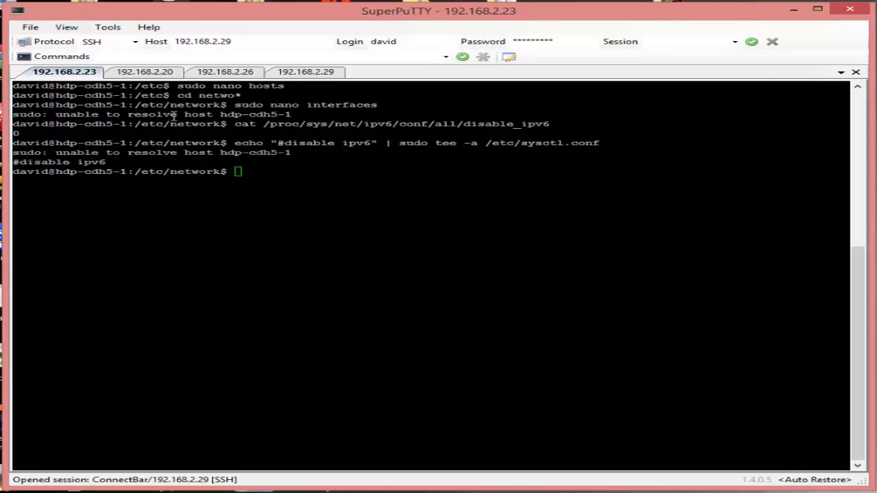
right_click(141, 56)
click(205, 106)
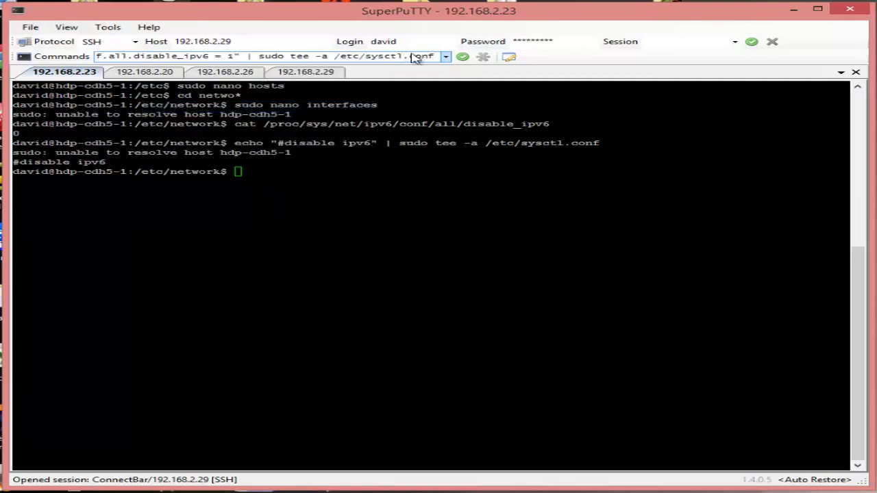
click(463, 57)
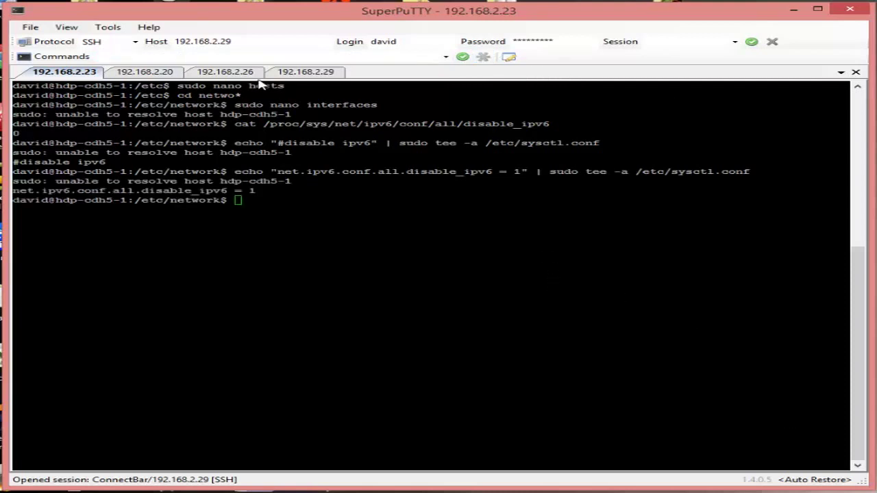
- Append the default.disable_ipv6 = 1 and lo.disable_ipv6 = 1 lines to /etc/sysctl.conf
click(170, 56)
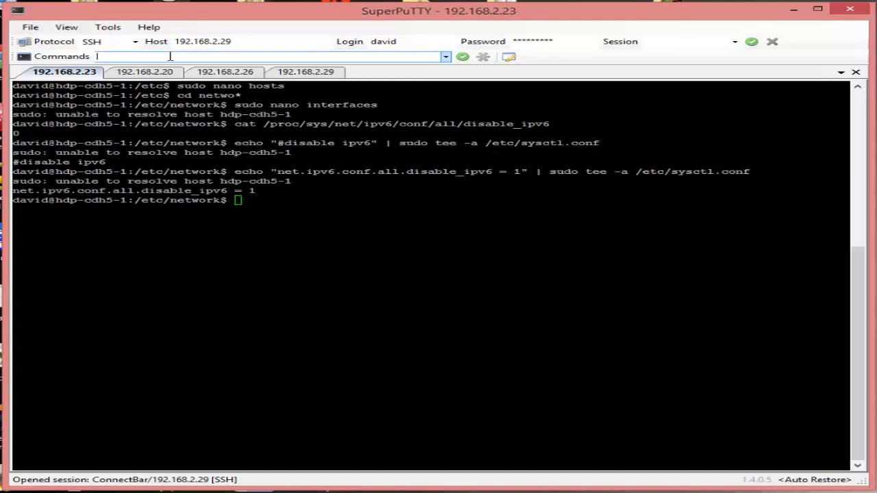
right_click(169, 56)
click(237, 106)
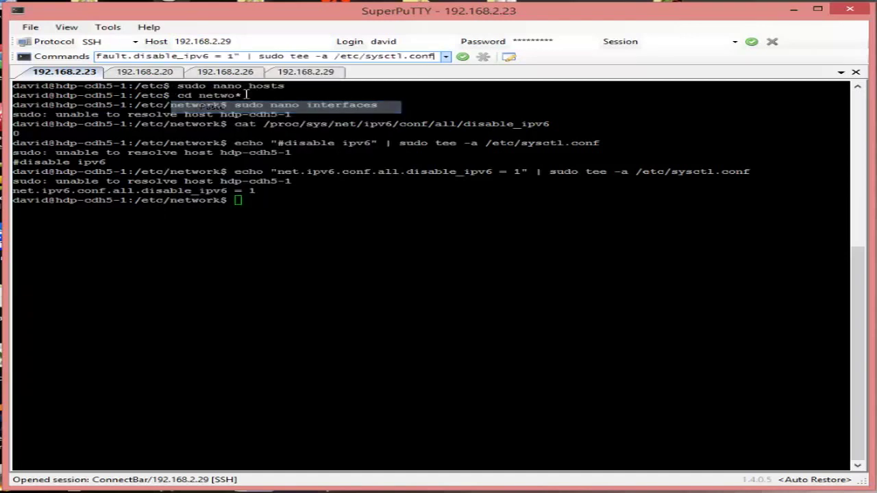
click(463, 57)
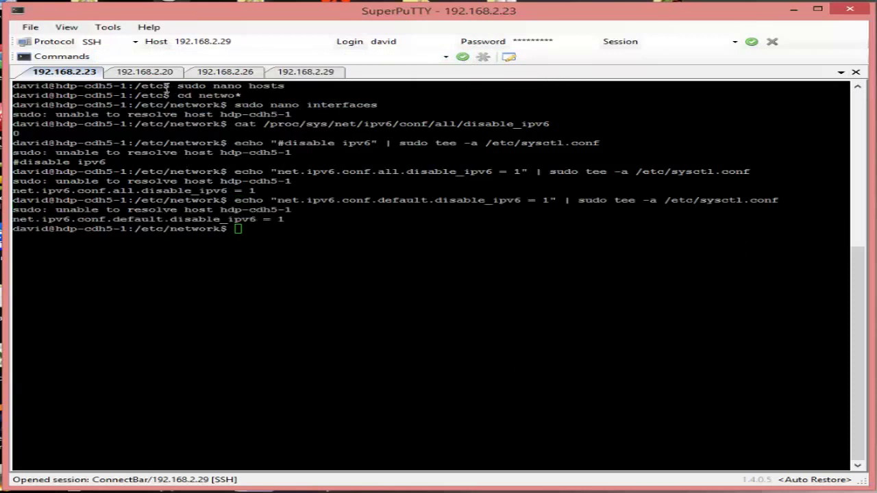
right_click(156, 56)
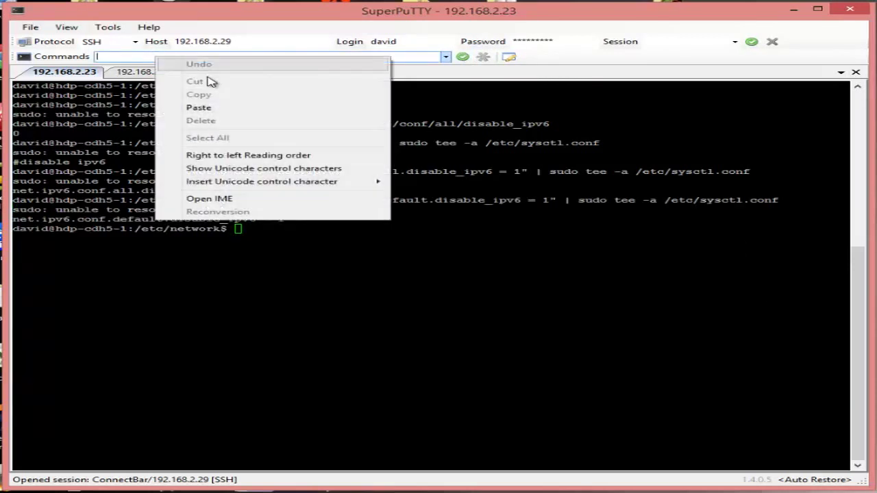
click(211, 108)
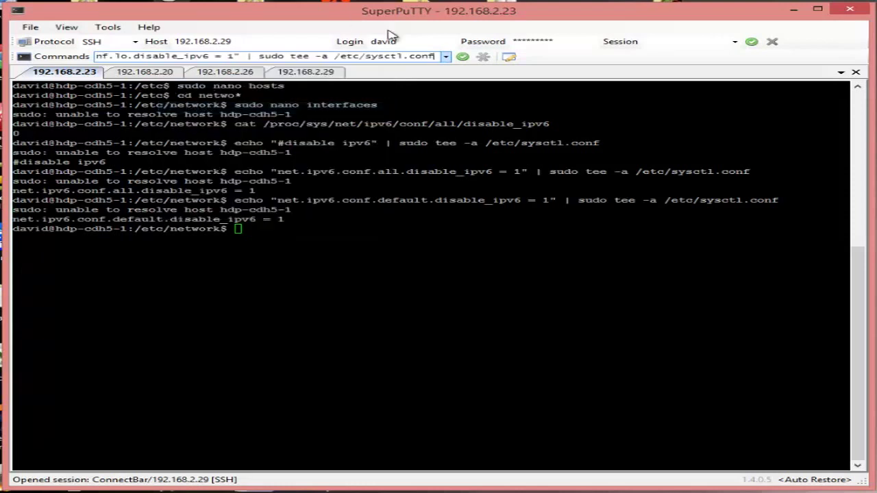
click(463, 58)
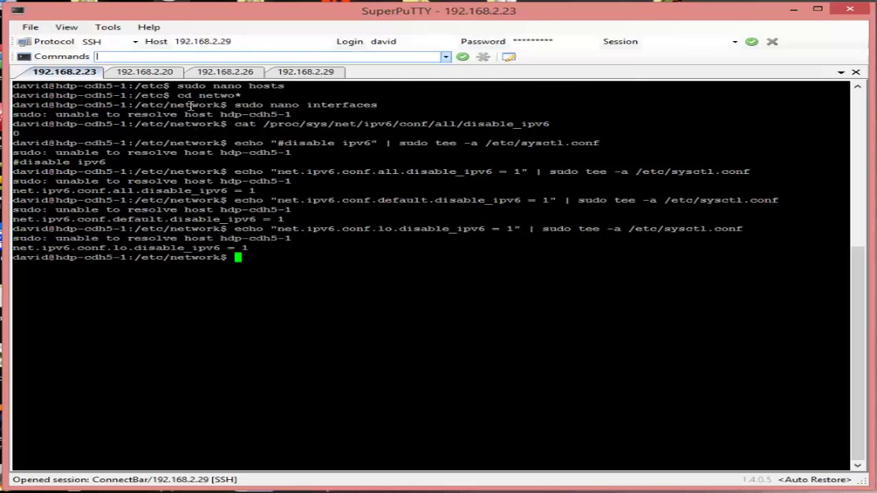
- Check the 192.168.2.20, 192.168.2.26 and 192.168.2.29 sessions for the sysctl.conf append results
click(149, 73)
click(221, 74)
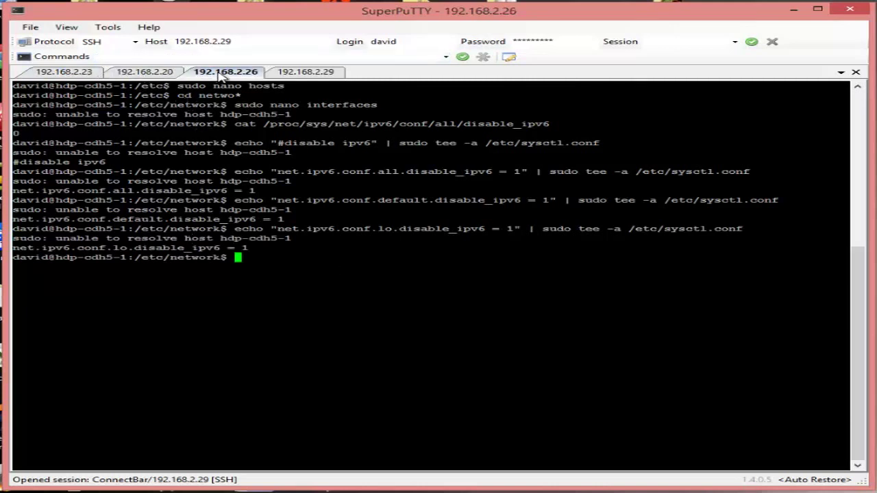
click(306, 73)
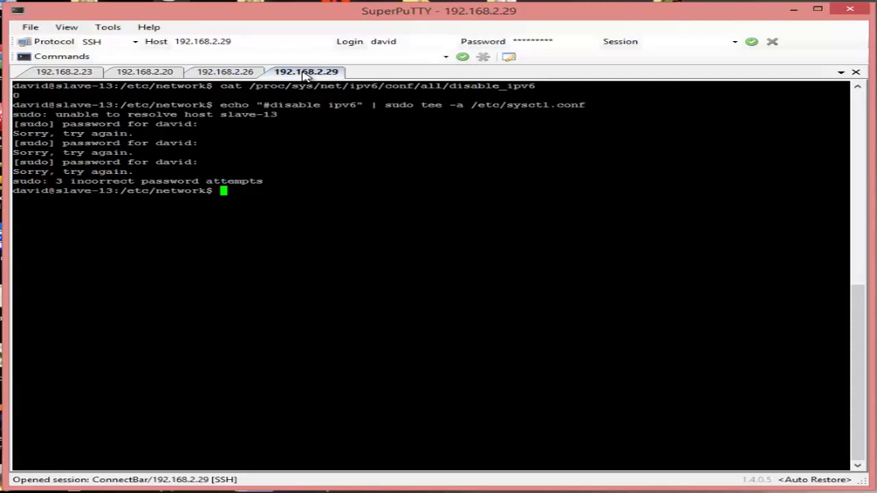
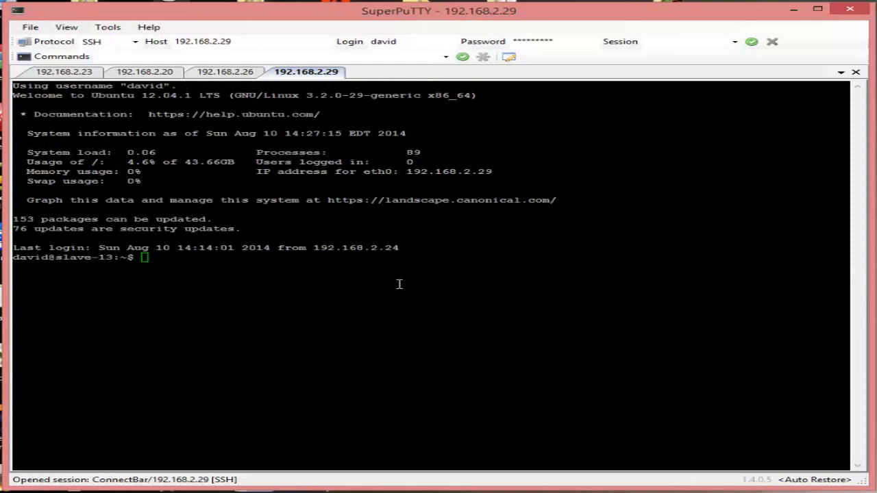
- Paste the cat disable_ipv6 check into the Commands box and send it to all sessions
right_click(126, 56)
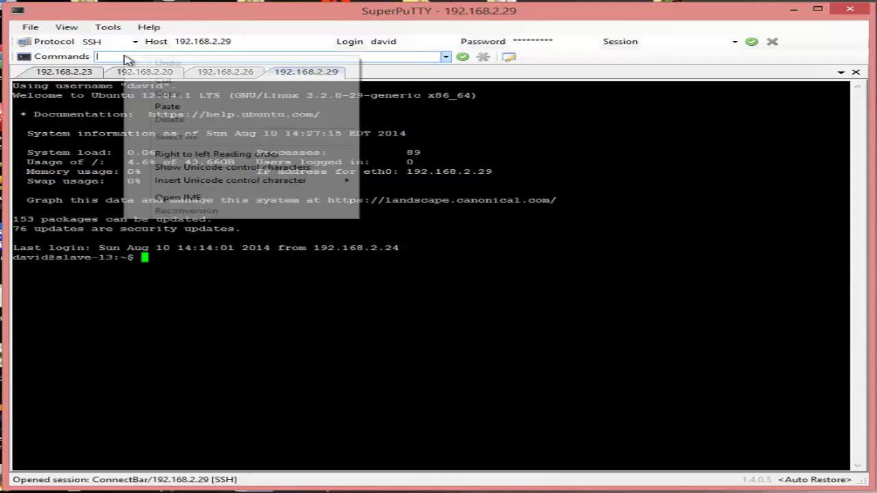
click(167, 107)
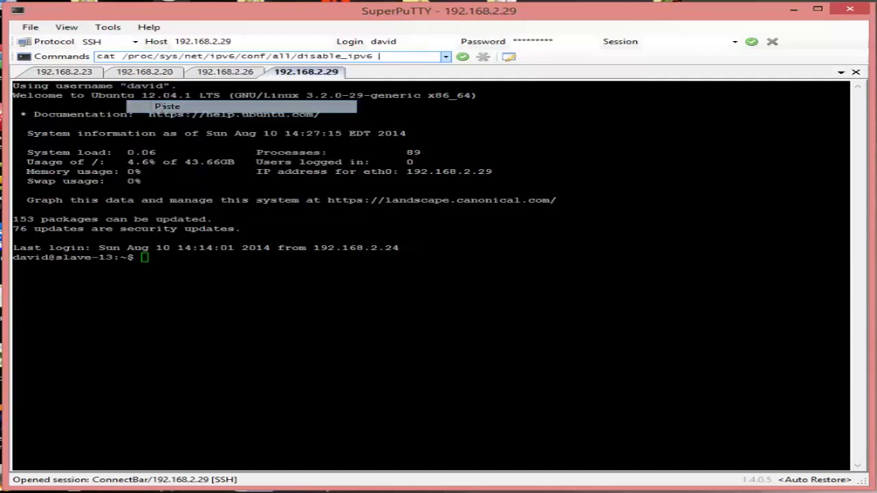
click(464, 58)
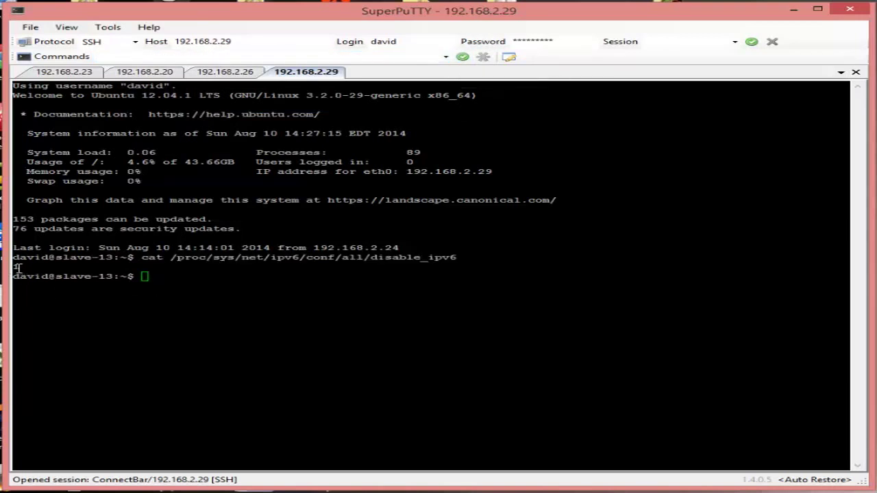
- Review each tab: 0 on 192.168.2.23, .20 and .26, and 1 on slave-13
click(74, 72)
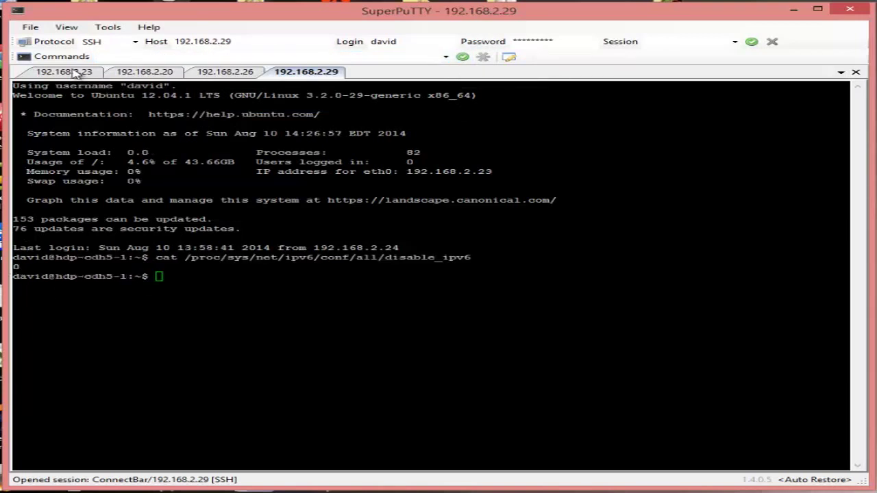
click(144, 75)
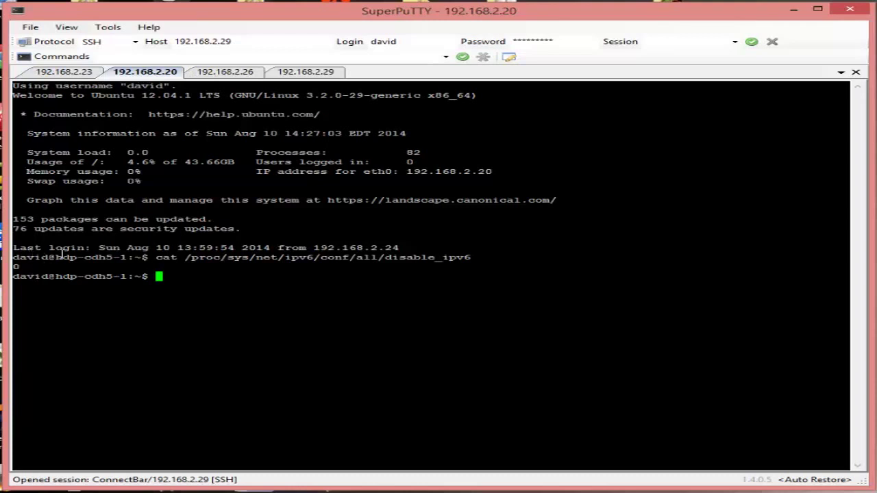
click(225, 74)
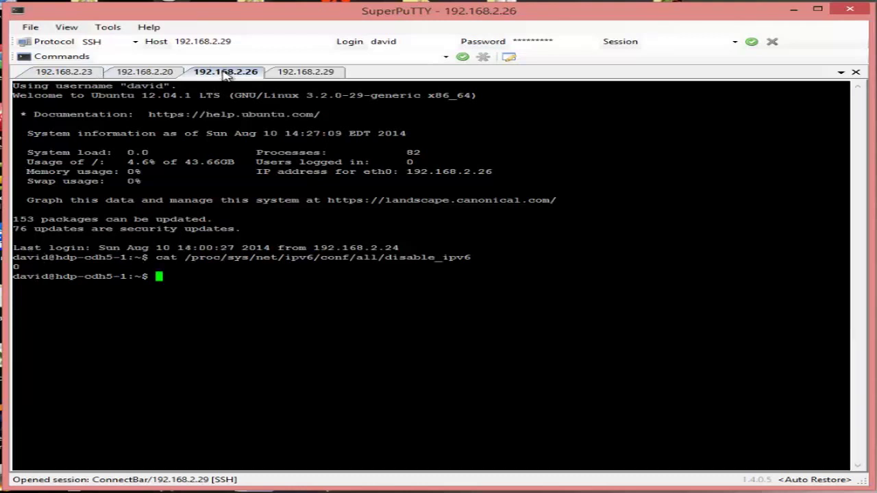
click(314, 73)
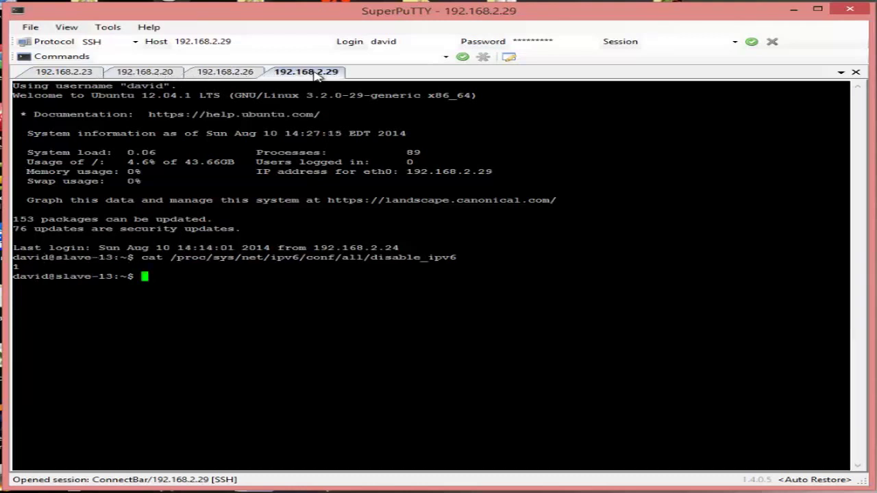
click(78, 75)
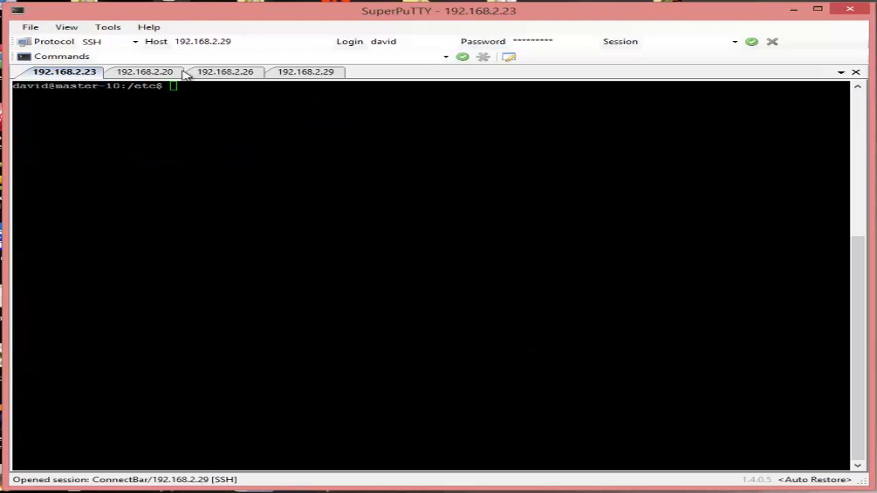
- Rerun the cat disable_ipv6 check on every node from the Commands box
click(217, 55)
right_click(215, 55)
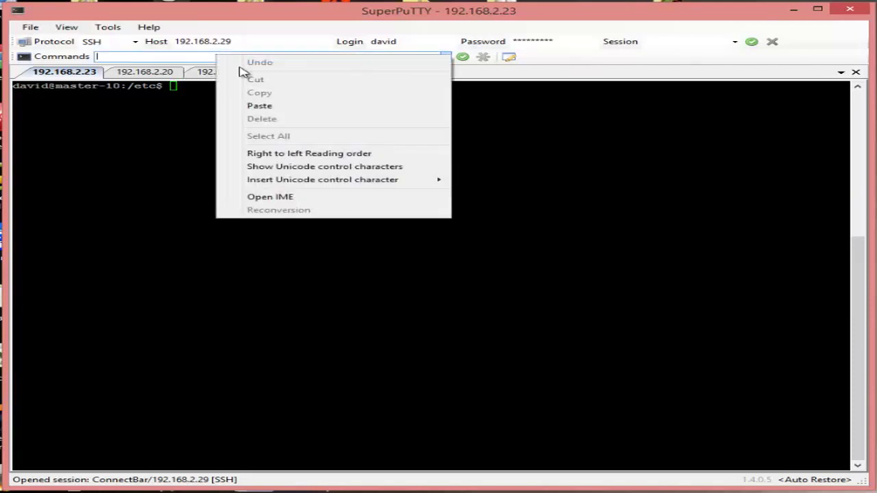
click(291, 107)
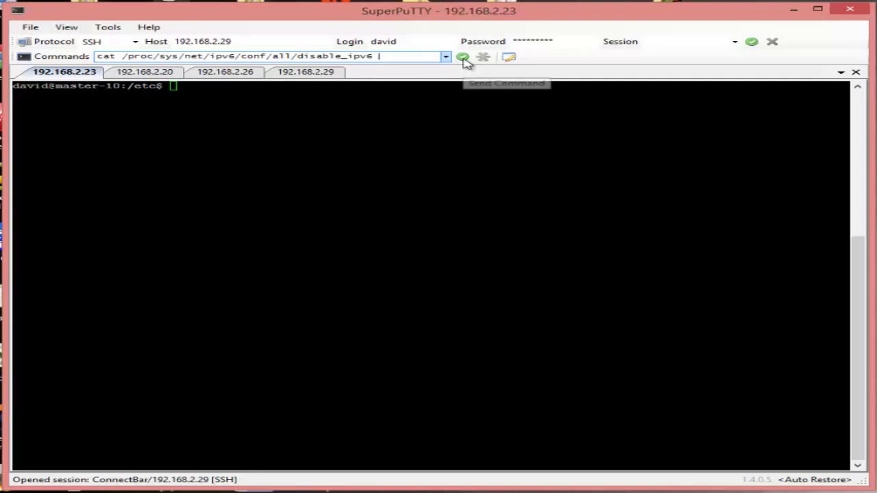
click(464, 59)
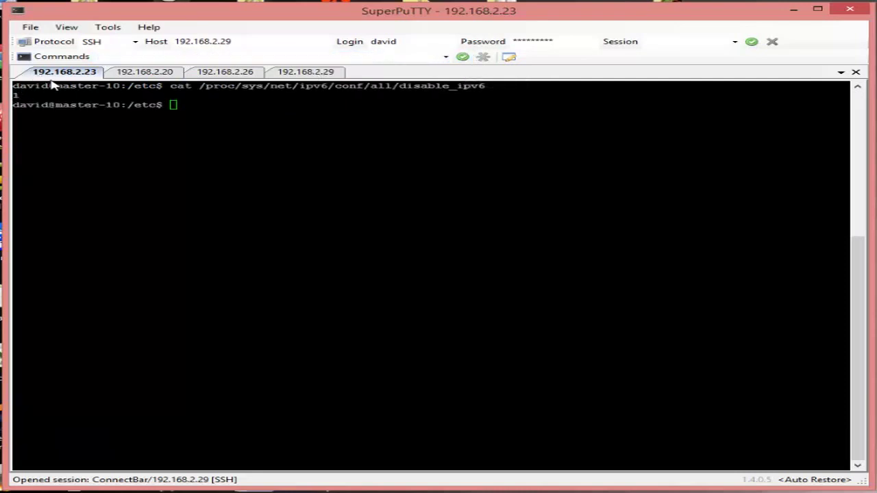
- Confirm slave-11, slave-12, slave-13 and master-10 now each report 1
click(124, 73)
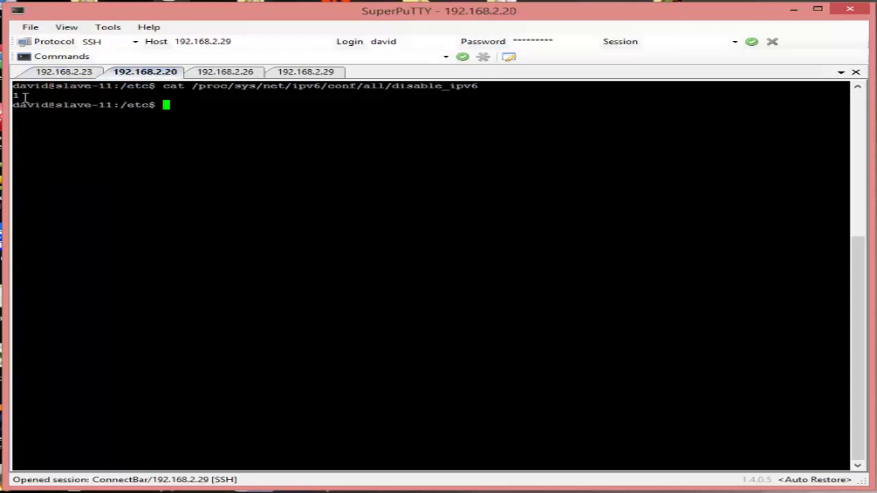
click(246, 75)
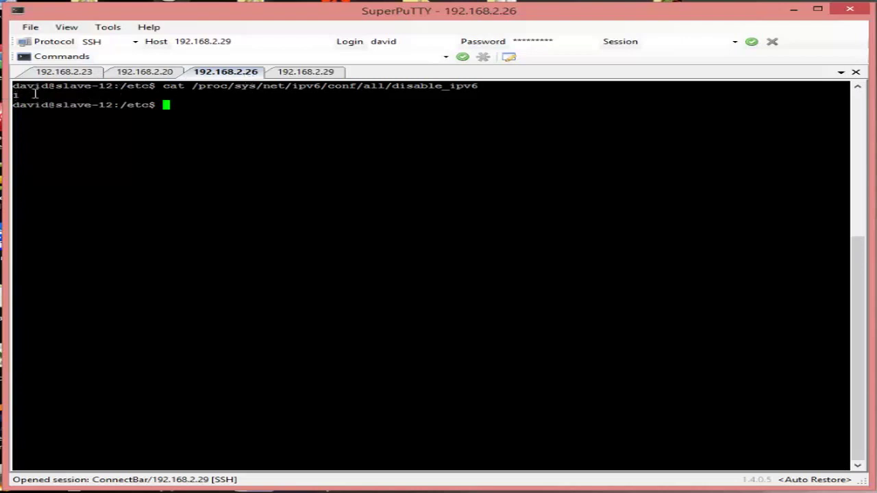
click(298, 75)
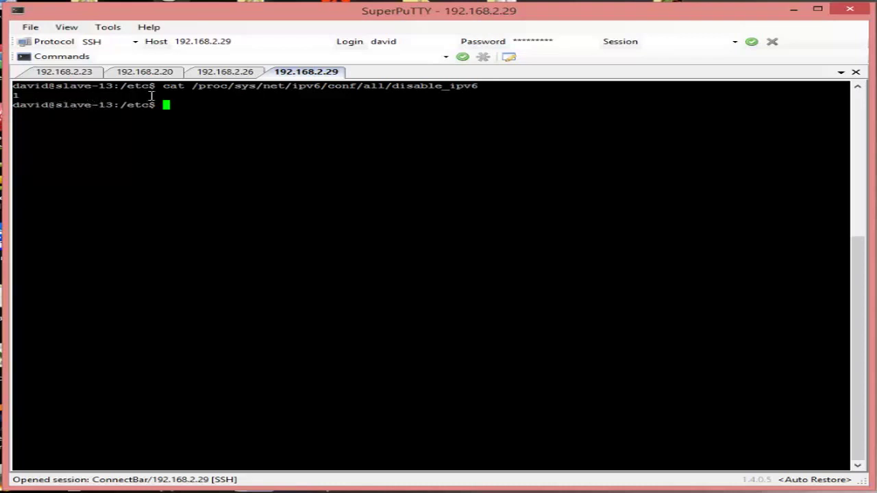
click(228, 72)
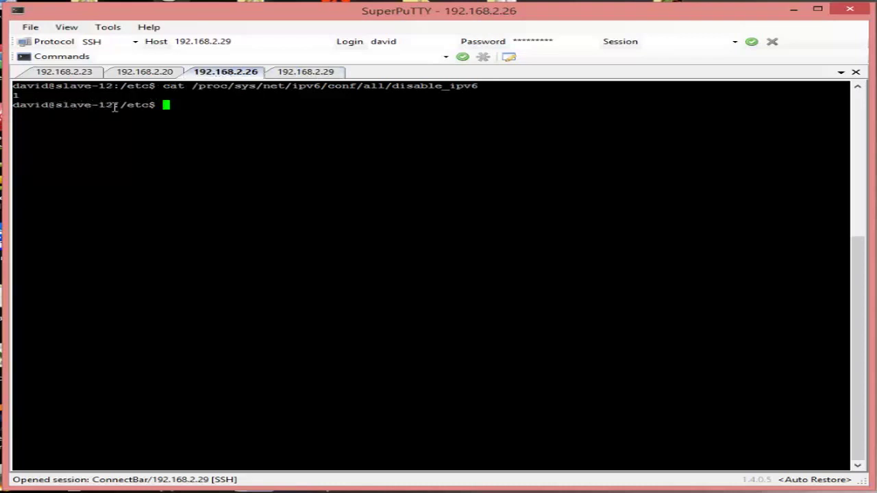
click(165, 74)
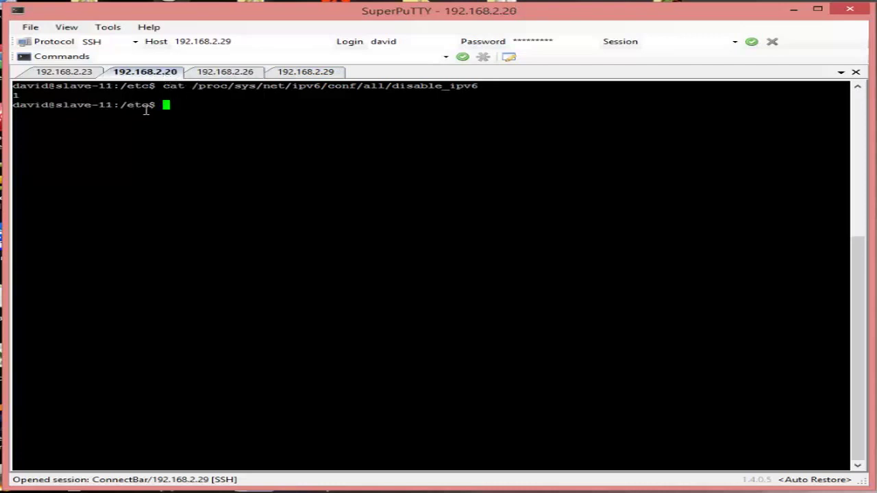
click(78, 74)
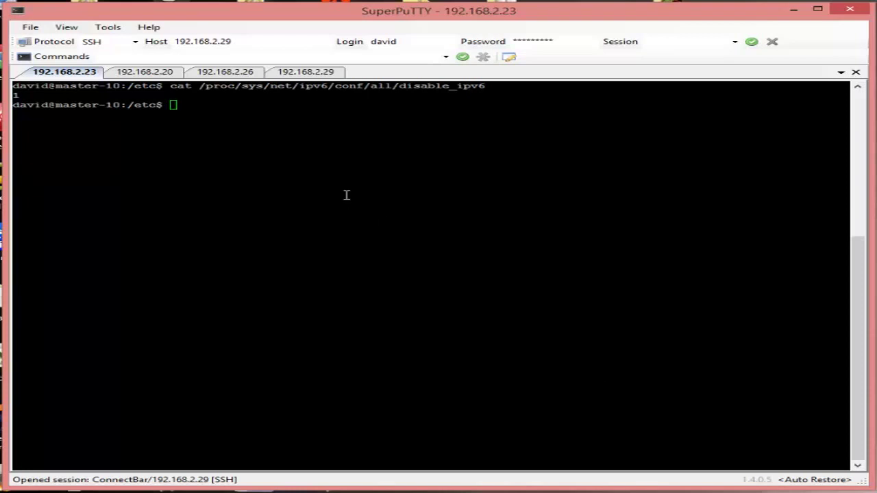
- Broadcast 'sudo addgroup hadoop' to all four sessions
click(202, 56)
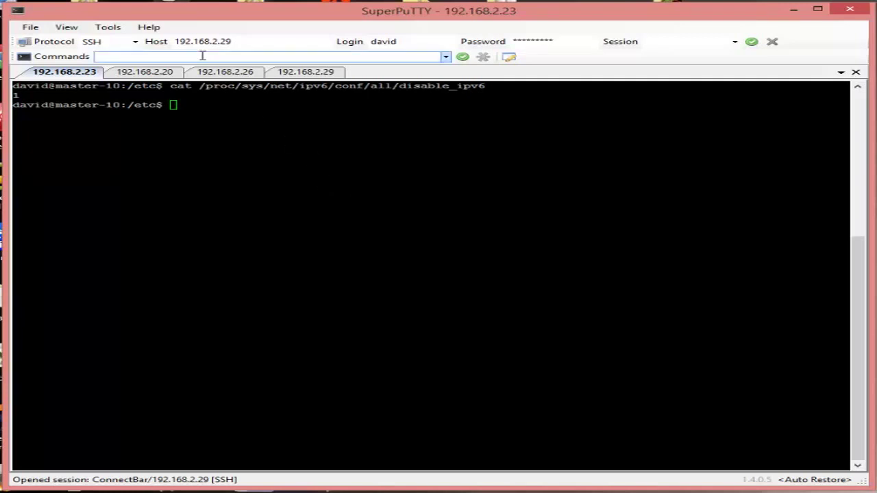
right_click(202, 56)
click(251, 111)
click(463, 57)
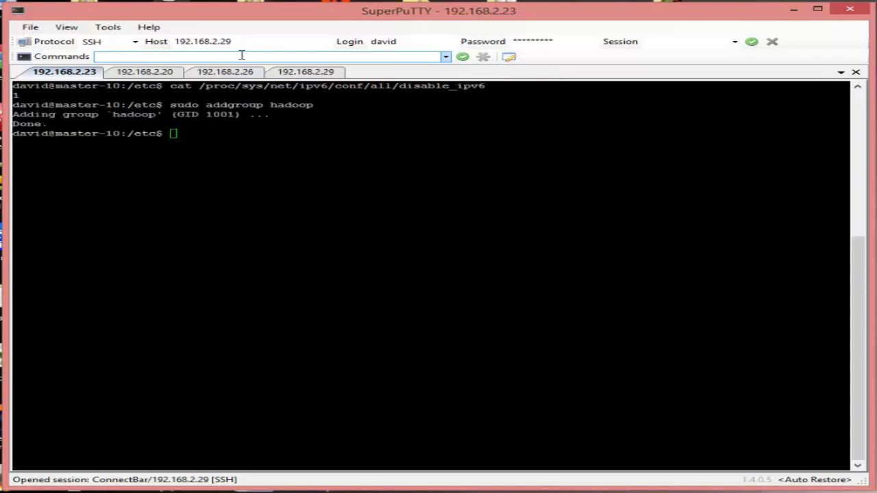
- Verify the hadoop group (GID 1001) on slave-11, slave-12, slave-13 and master-10
click(156, 73)
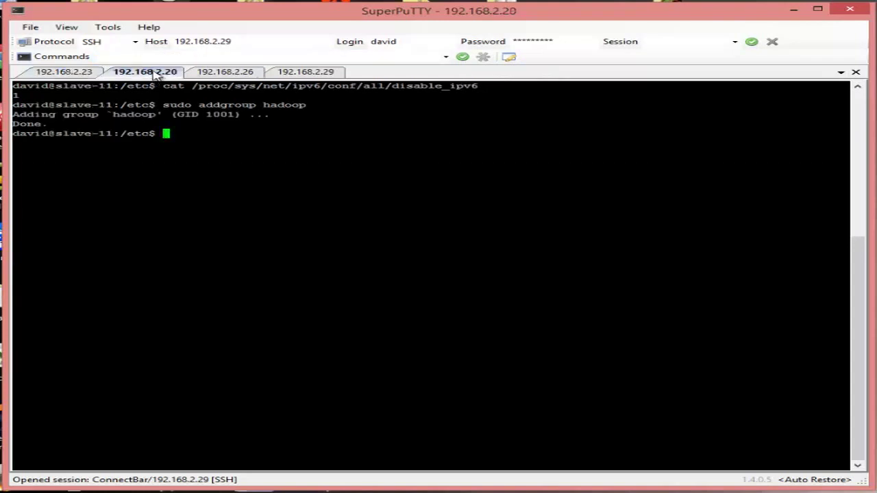
click(209, 73)
click(296, 73)
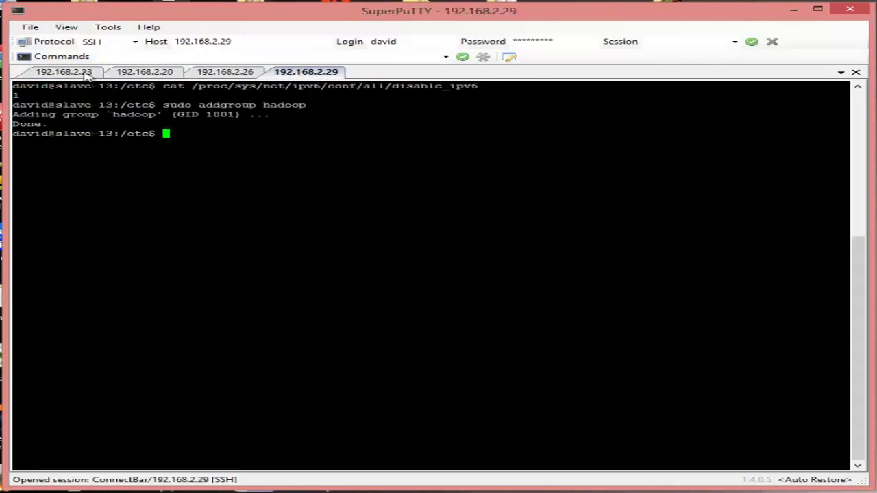
click(46, 74)
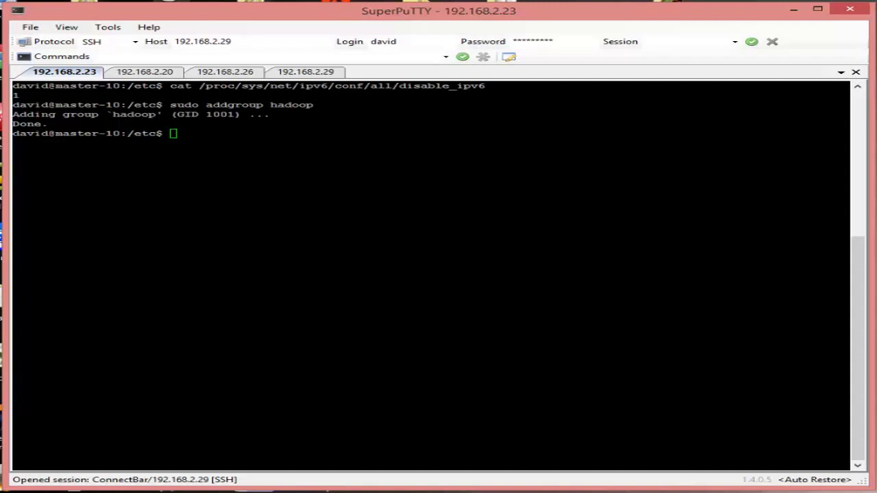
- Broadcast the adduser command creating hduser in the hadoop group, then check each node
click(298, 57)
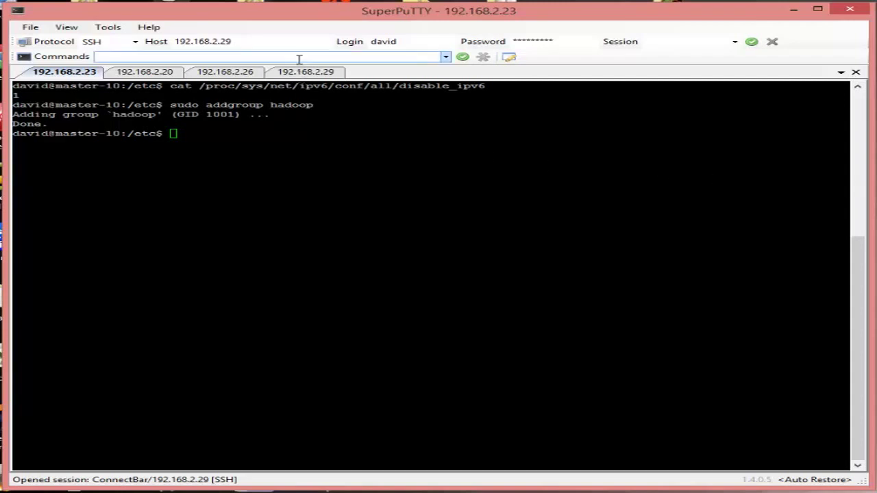
right_click(299, 56)
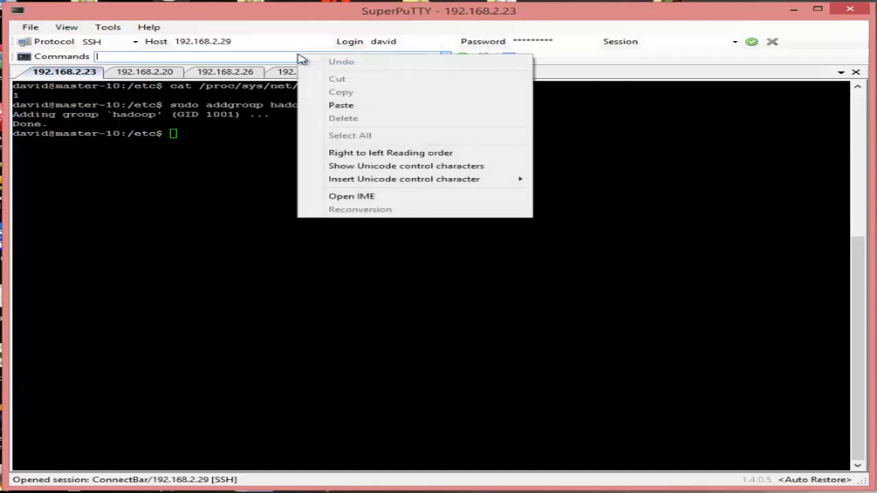
click(319, 103)
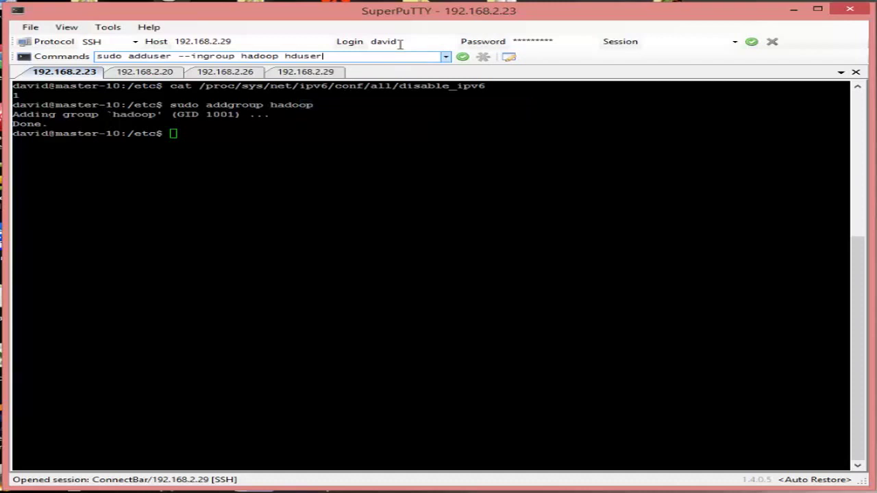
click(464, 57)
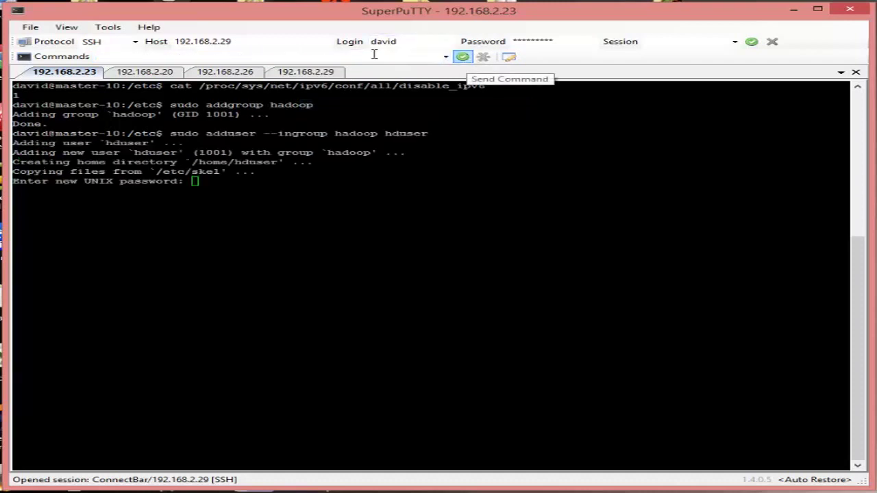
click(145, 71)
click(214, 71)
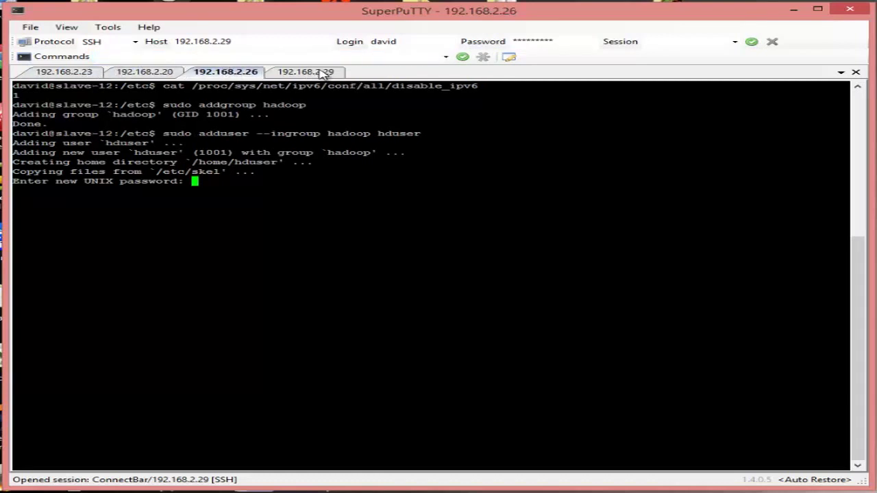
click(310, 71)
click(47, 72)
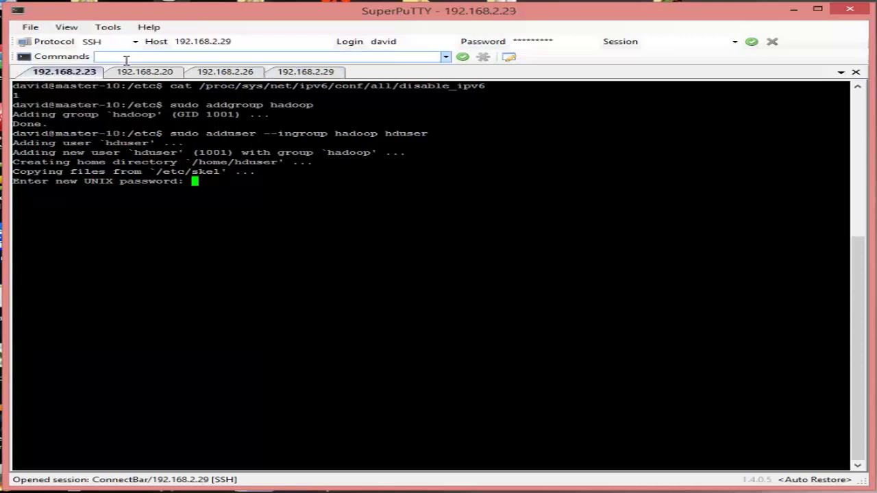
- Enter and confirm the new hduser password on all sessions
click(126, 57)
click(463, 56)
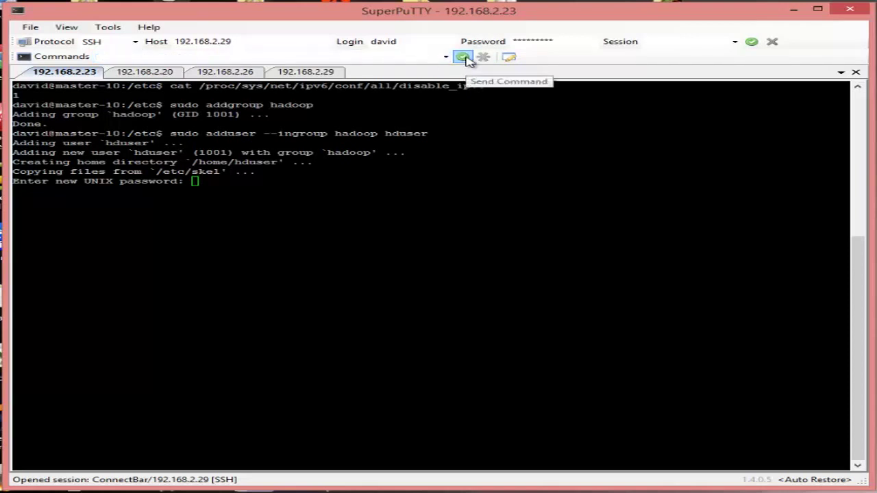
click(167, 55)
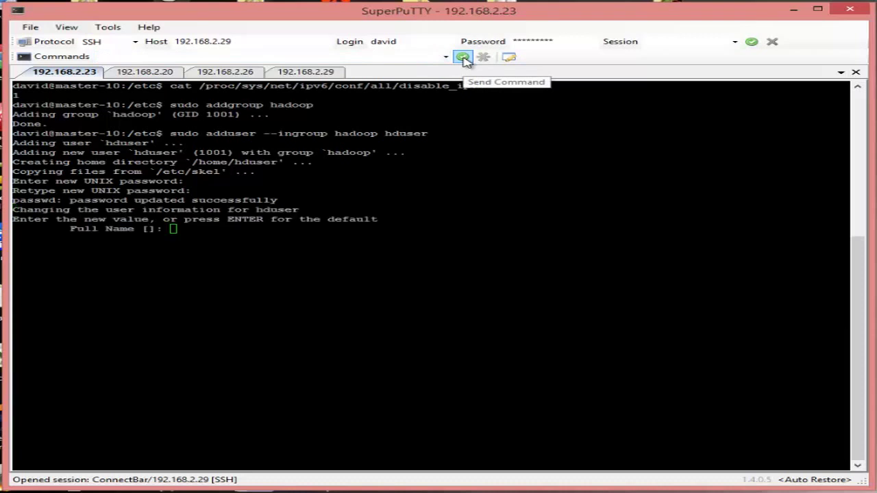
click(287, 235)
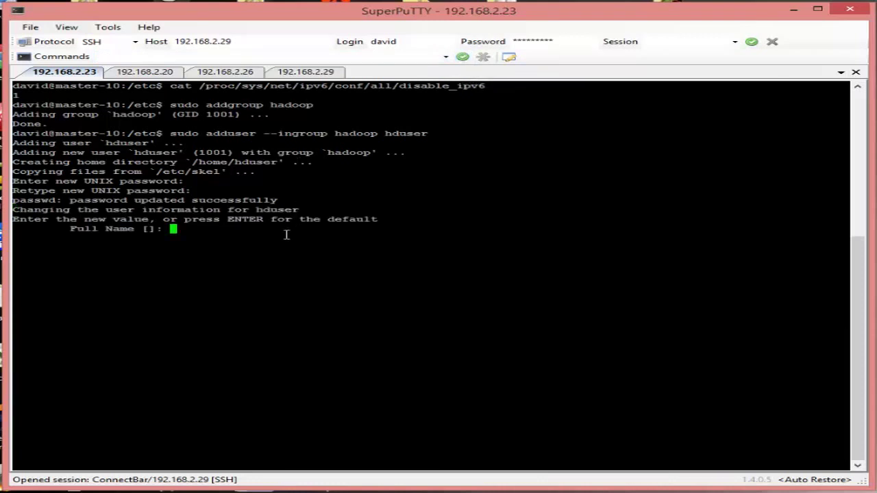
click(295, 56)
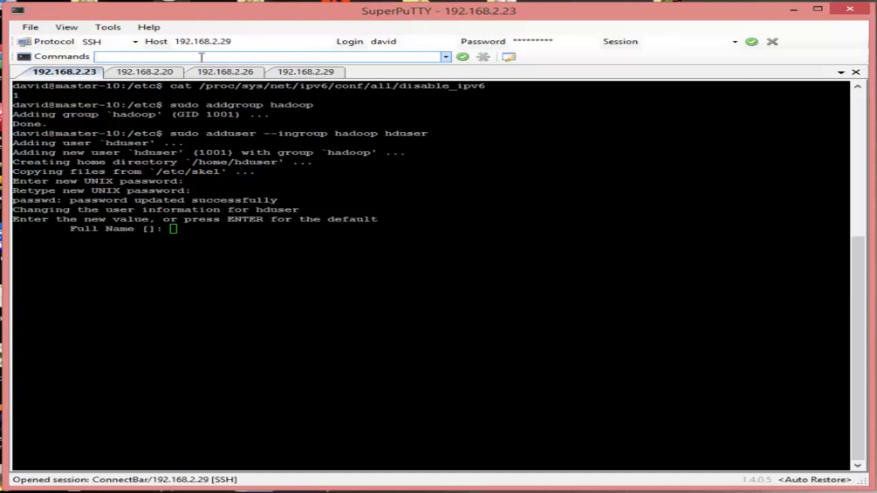
click(257, 227)
- Leave the hduser details empty and confirm with y on master-10 and slave-13
key(Return)
key(Return)
key(Return)
key(Return)
key(Return)
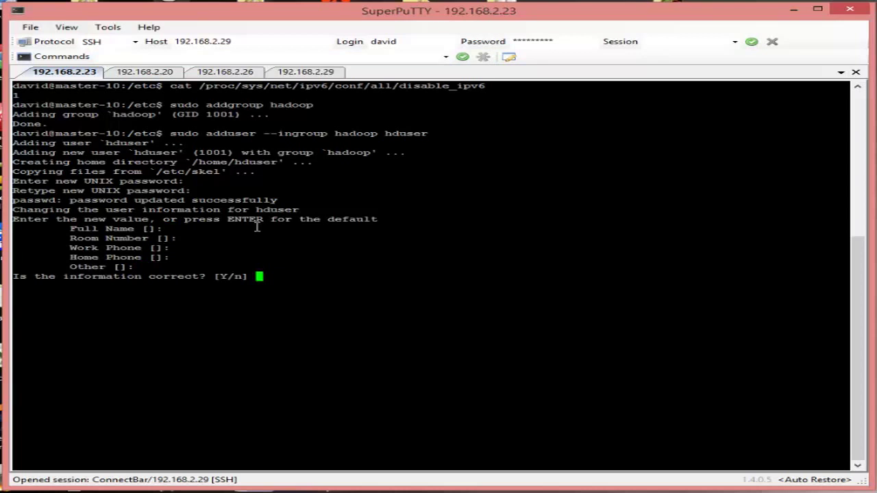
text(y)
key(Return)
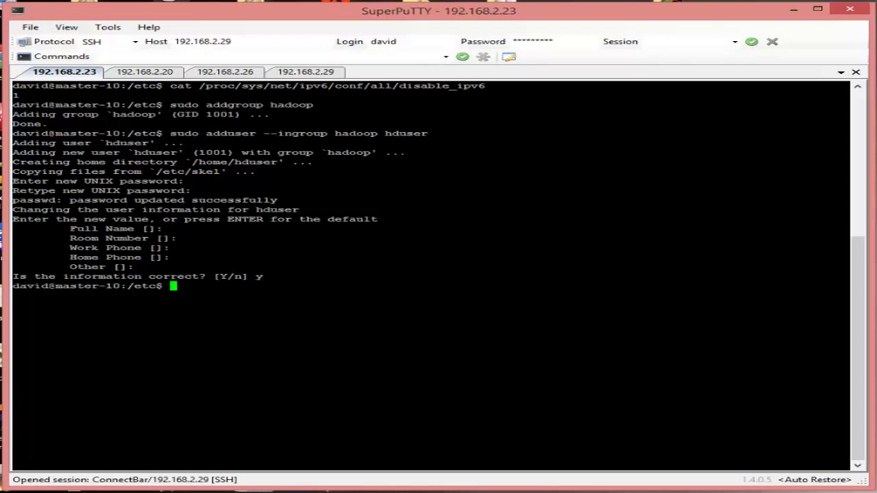
click(225, 71)
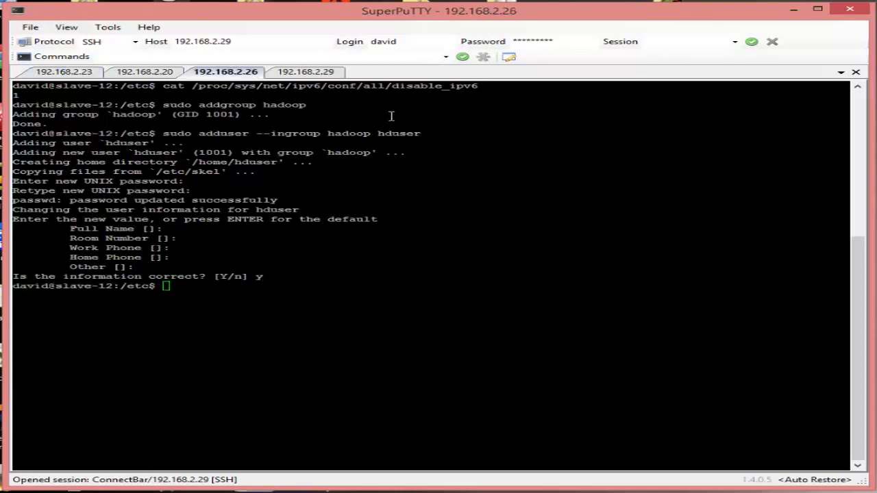
click(332, 75)
key(Return)
key(Return)
key(Return)
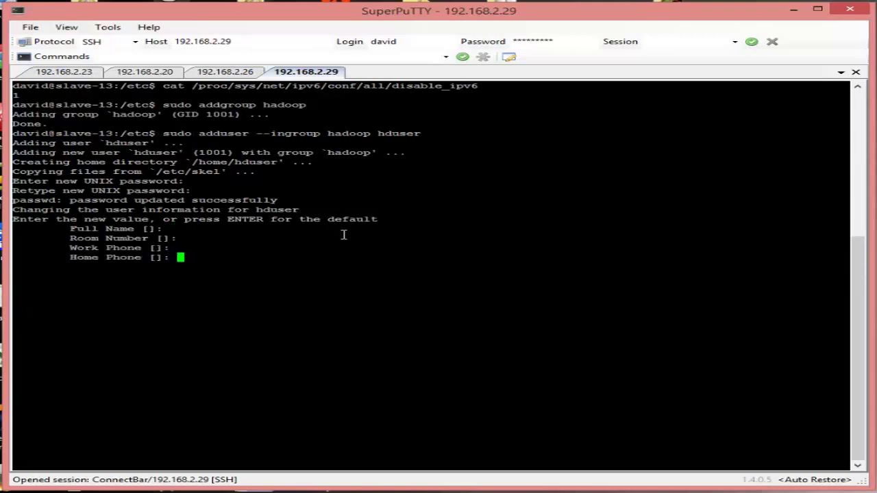
key(Return)
key(Return)
text(y)
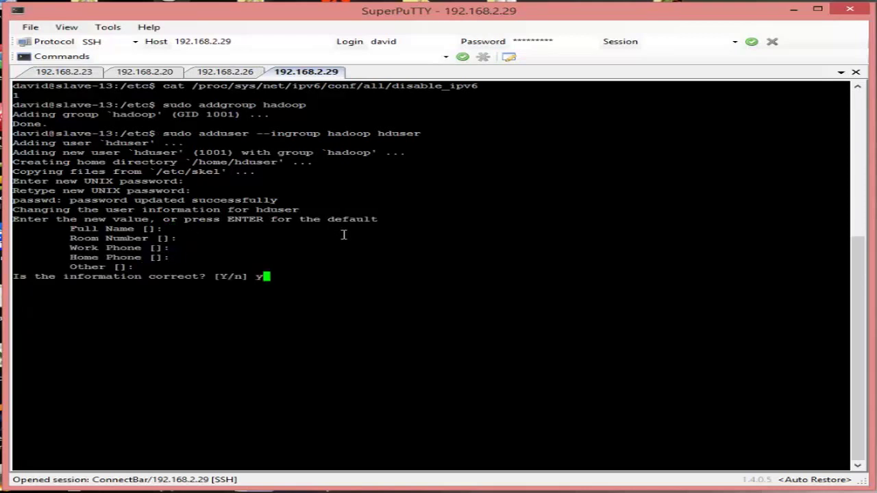
key(Return)
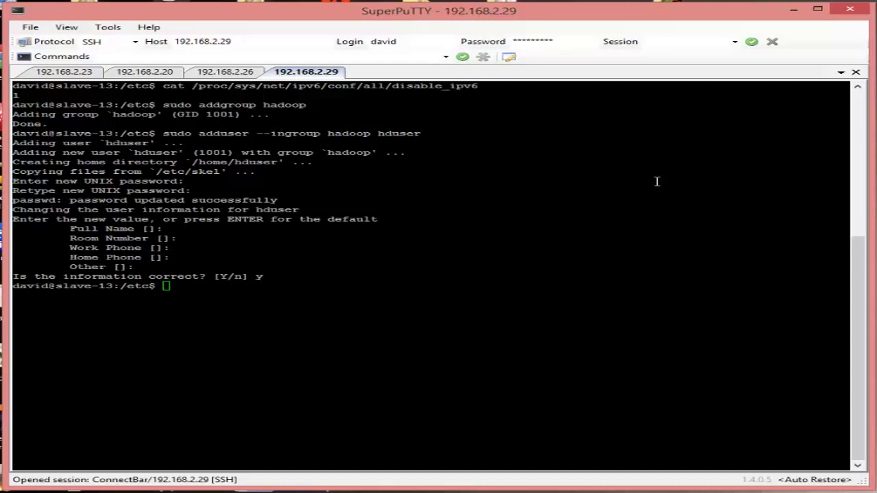
- Broadcast 'sudo adduser hduser sudo', check slave-12 and slave-11, then clear master-10 with Ctrl+L
right_click(195, 57)
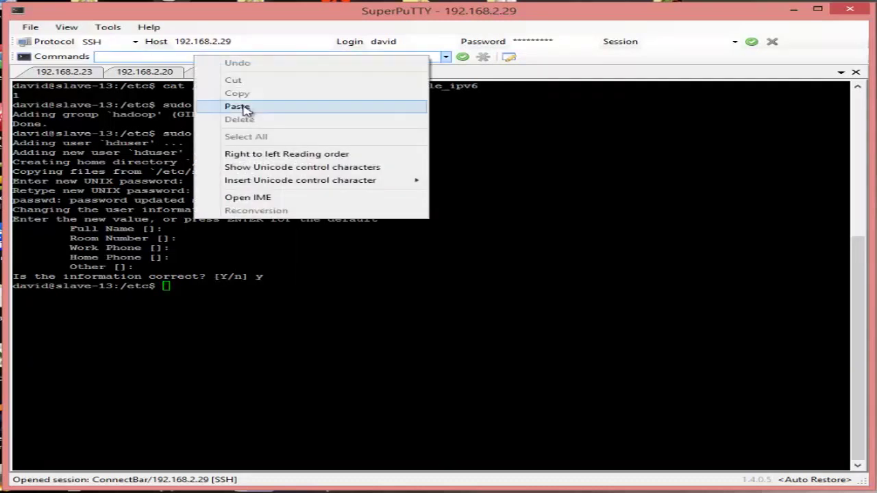
click(240, 106)
click(462, 57)
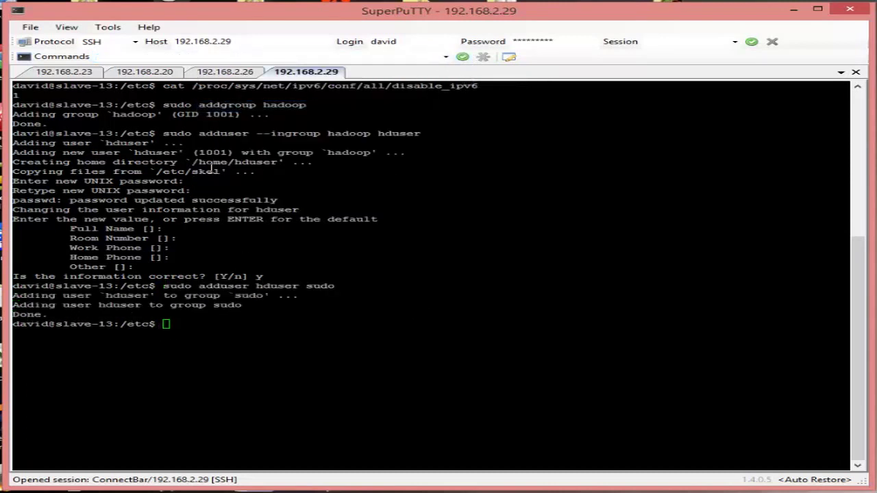
click(246, 72)
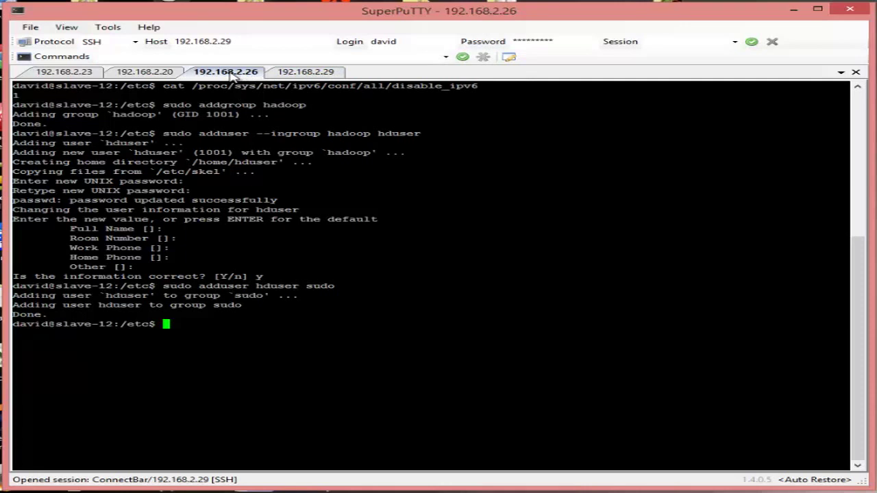
click(131, 72)
click(76, 73)
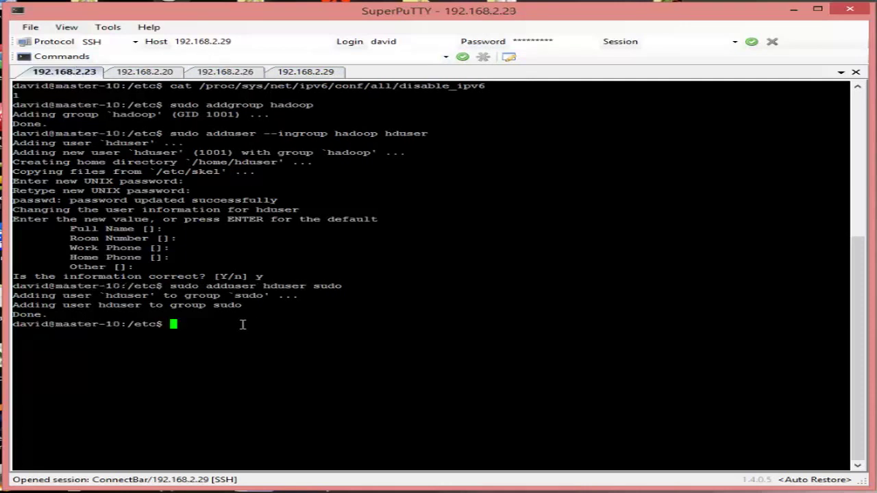
key(ctrl+l)
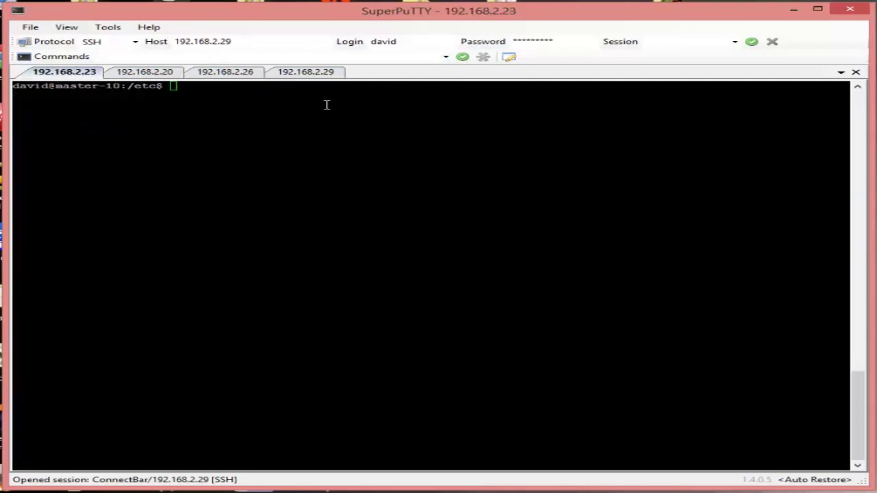
- Switch every session to hduser with 'su - hduser' and the hduser password
click(261, 56)
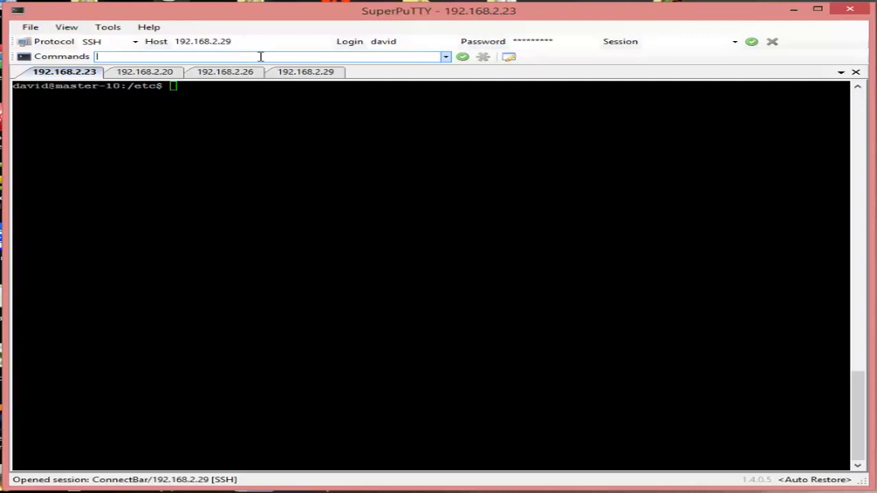
text(su - hduser)
key(Return)
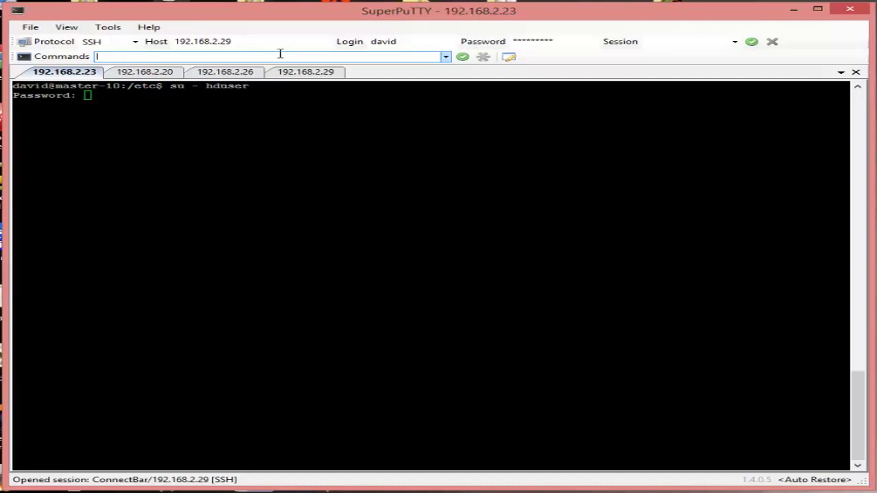
key(Return)
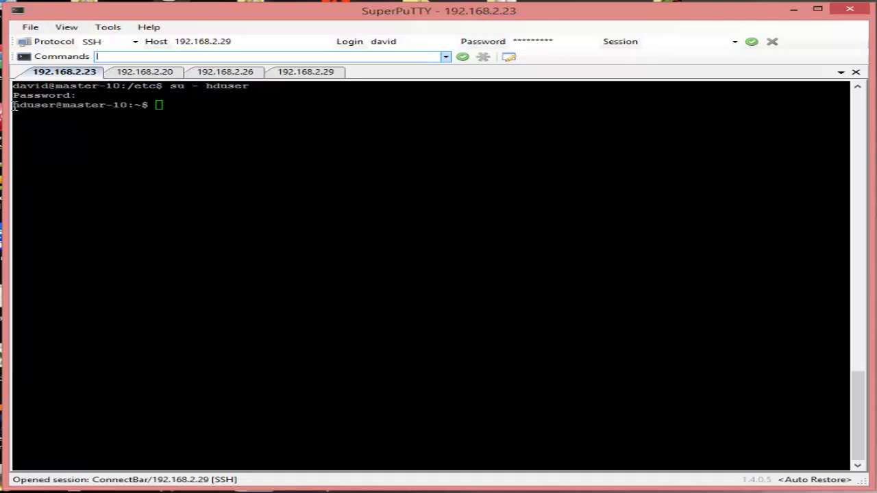
- Confirm master-10, slave-11, slave-12 and slave-13 show hduser home-directory prompts
click(60, 107)
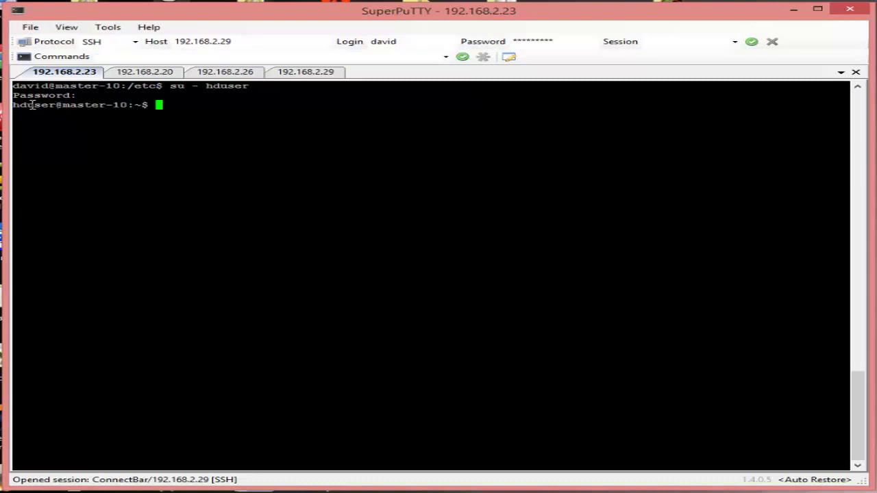
click(122, 73)
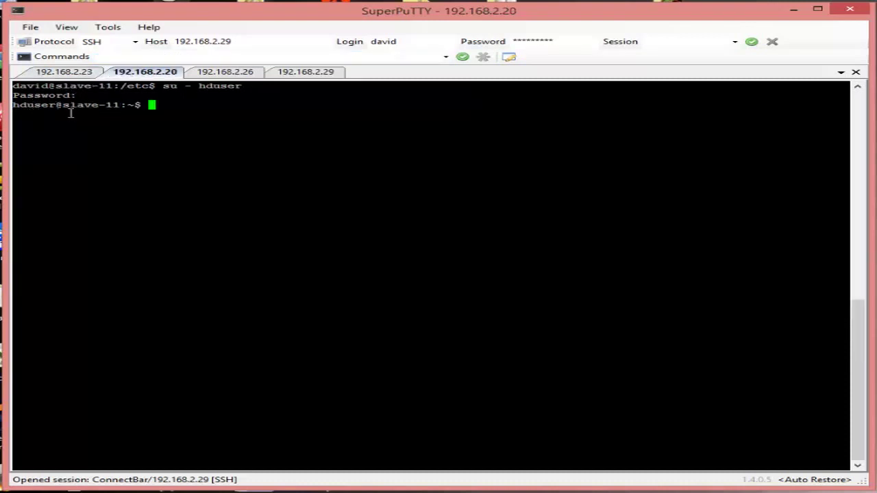
click(236, 74)
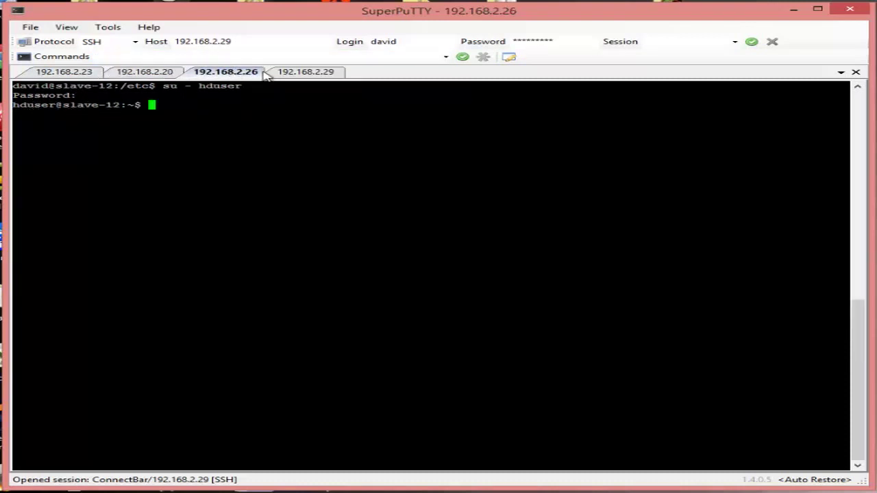
click(304, 74)
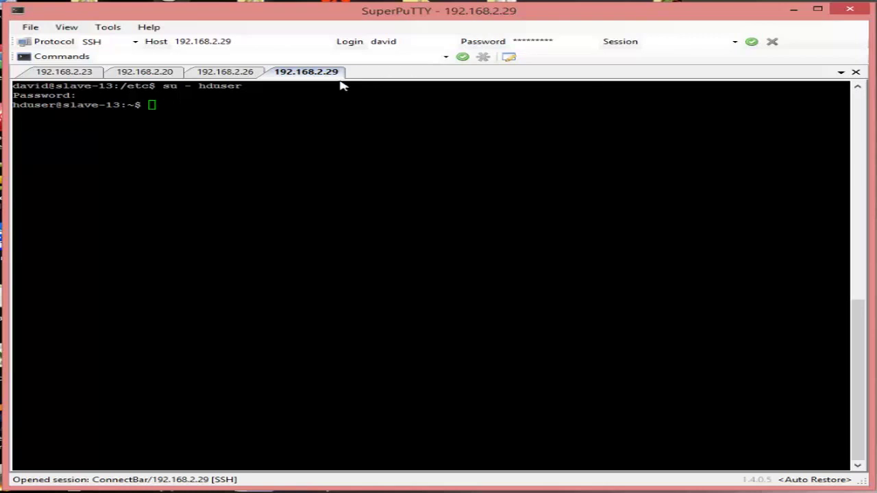
- Broadcast ssh-keygen -t rsa -P "" to all four sessions
click(161, 55)
right_click(161, 56)
click(227, 105)
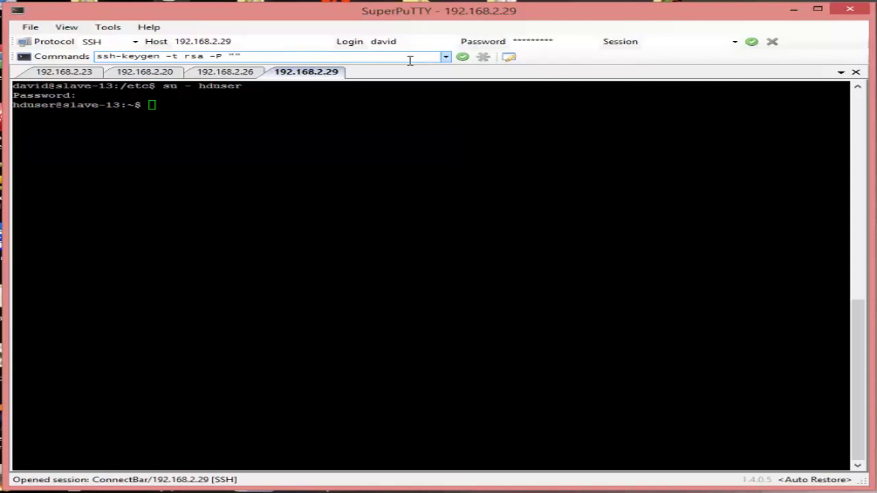
click(463, 58)
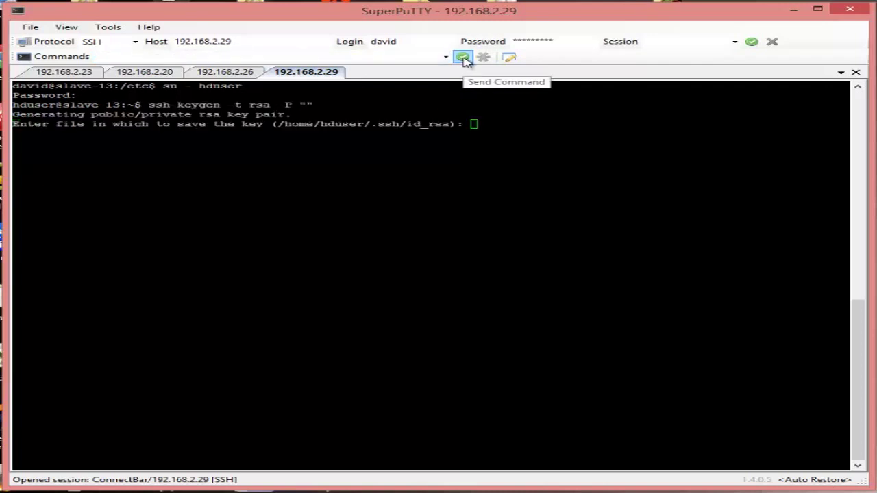
- Accept the default ~/.ssh/id_rsa path on slave-13, slave-12, slave-11 and master-10
click(493, 117)
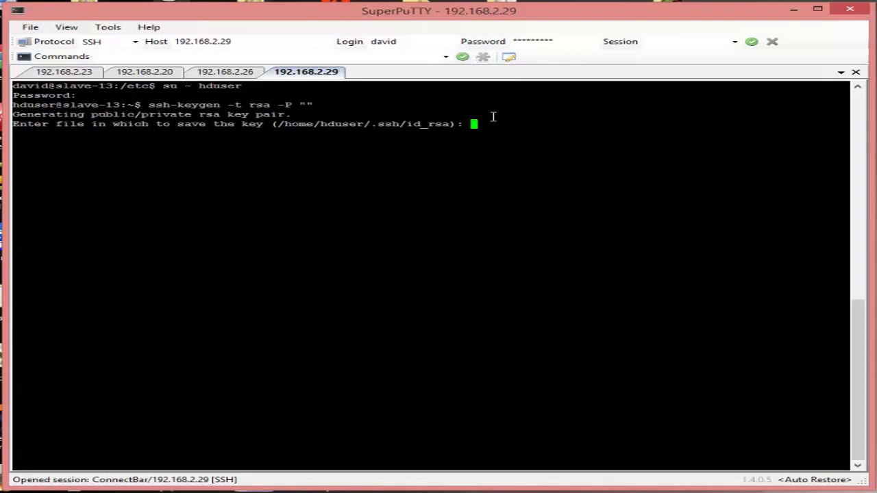
key(Return)
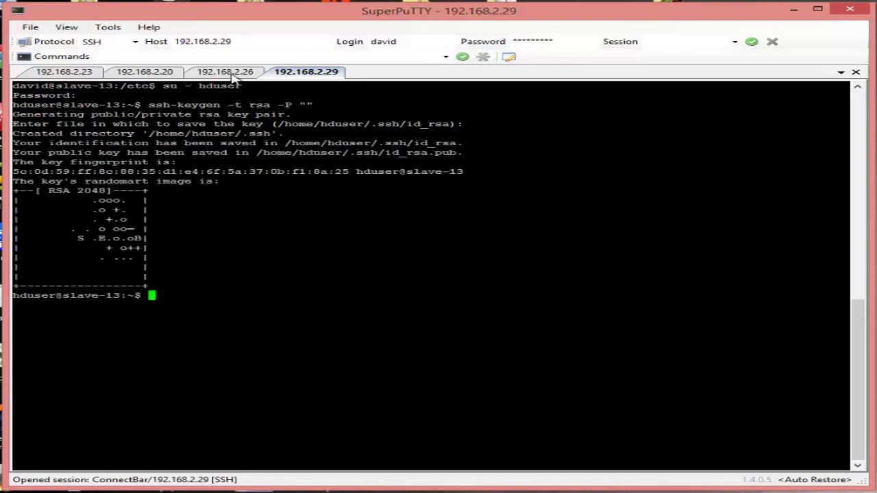
click(232, 72)
key(Return)
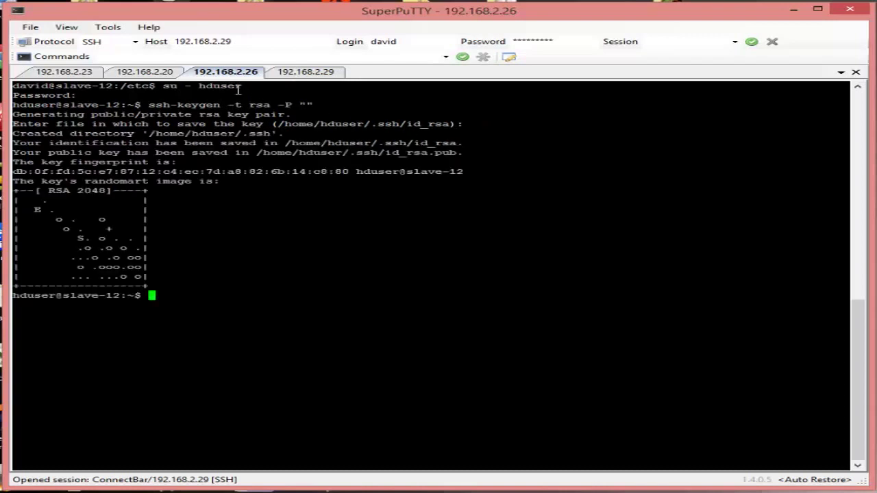
click(128, 74)
key(Return)
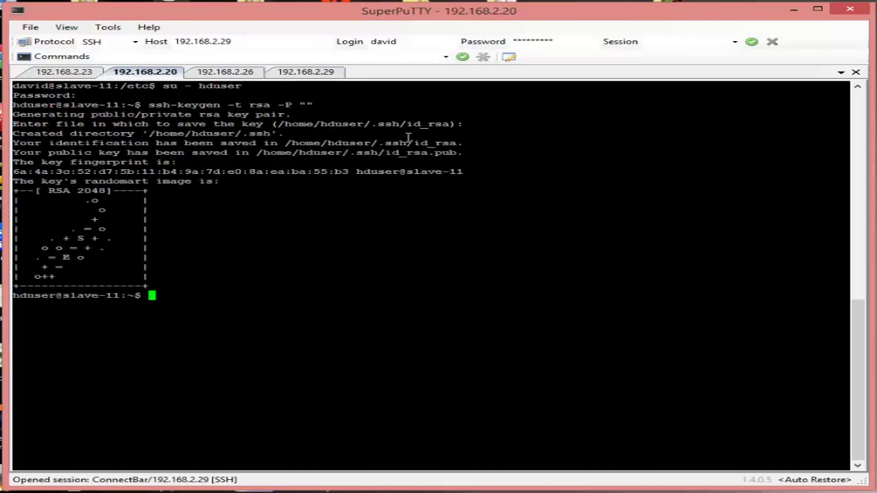
click(76, 72)
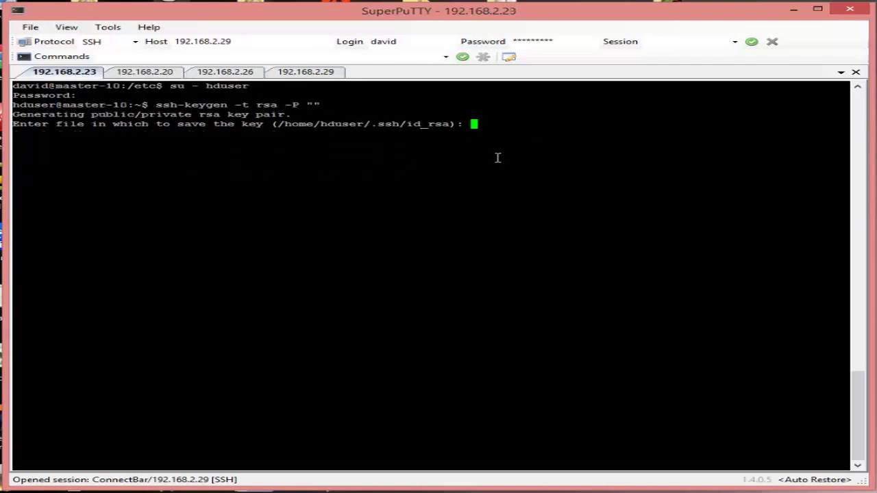
key(Return)
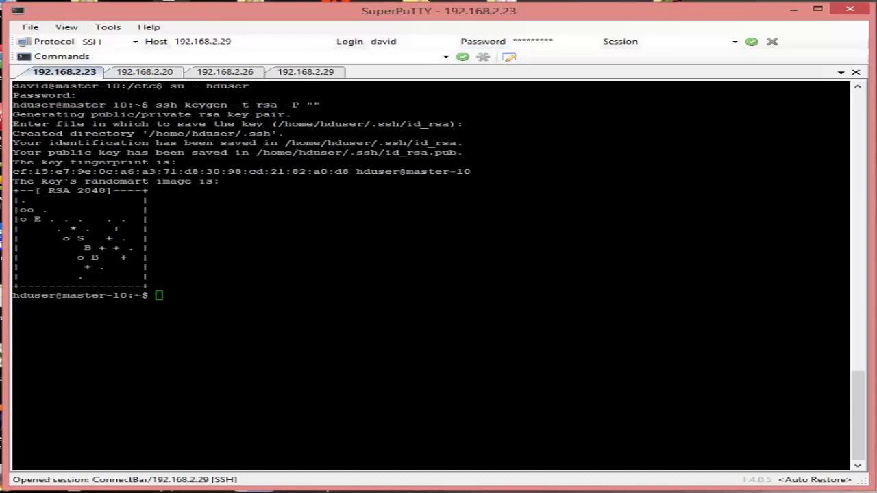
click(213, 54)
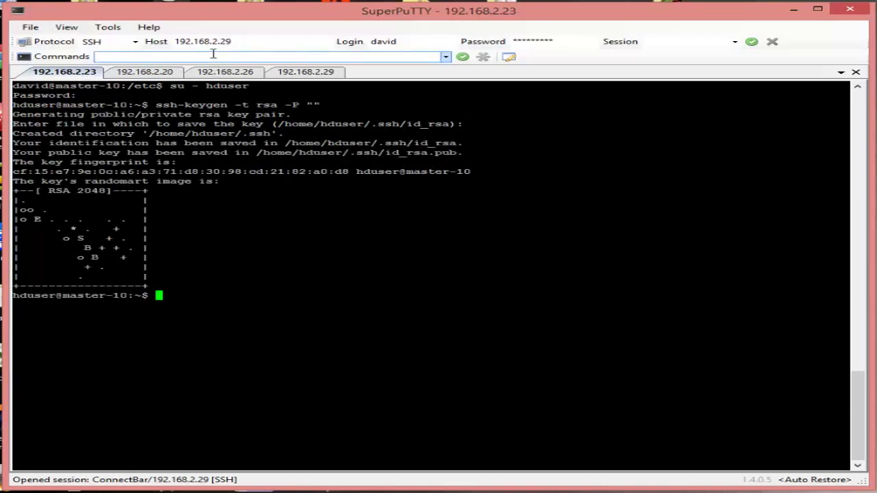
- SSH every session into localhost, answering yes to the host key and entering the hduser password
click(212, 56)
text(ssh localhost)
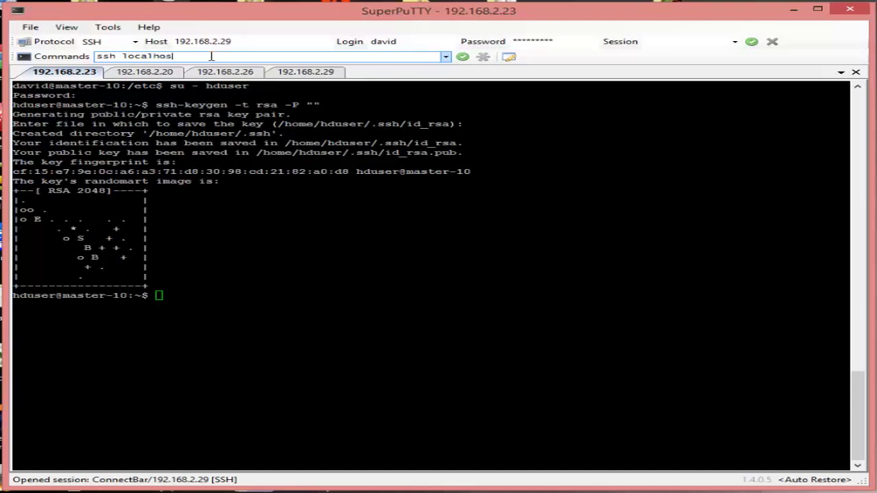
click(463, 57)
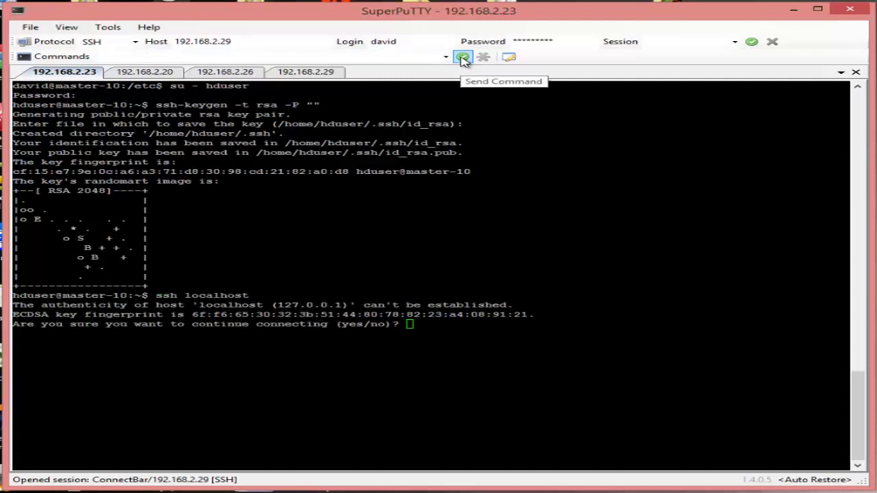
click(395, 57)
text(yes)
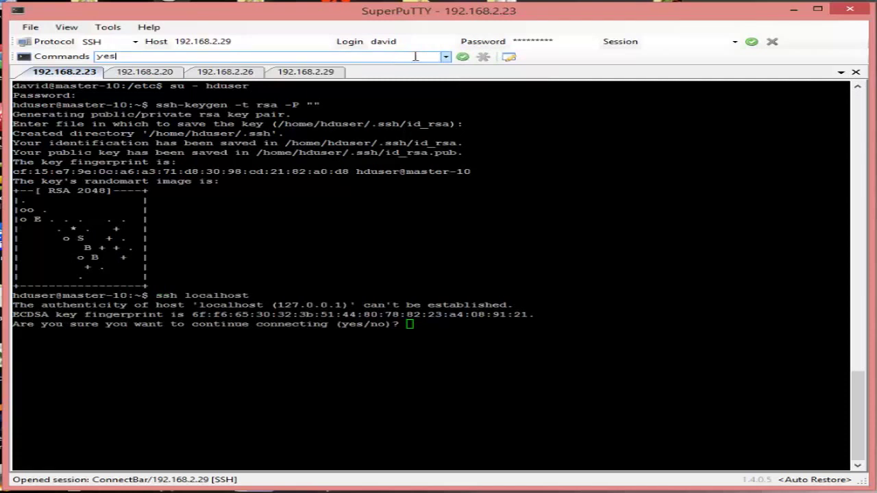
click(463, 57)
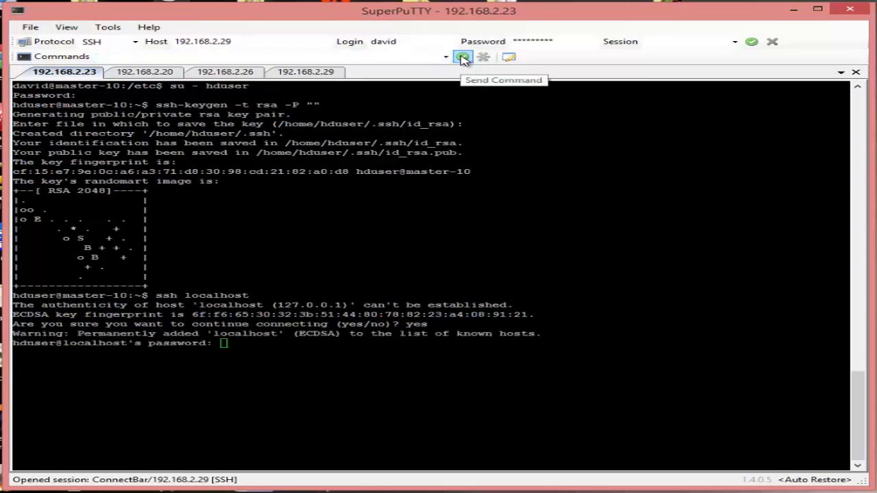
click(370, 55)
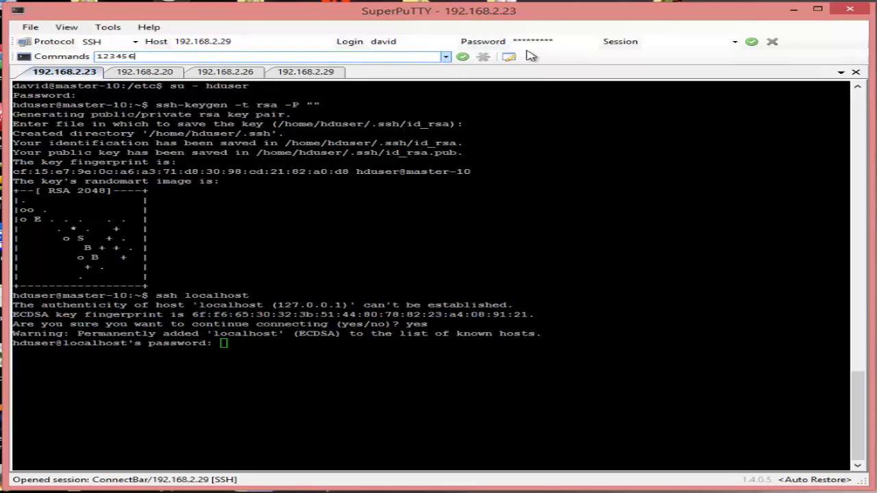
click(463, 57)
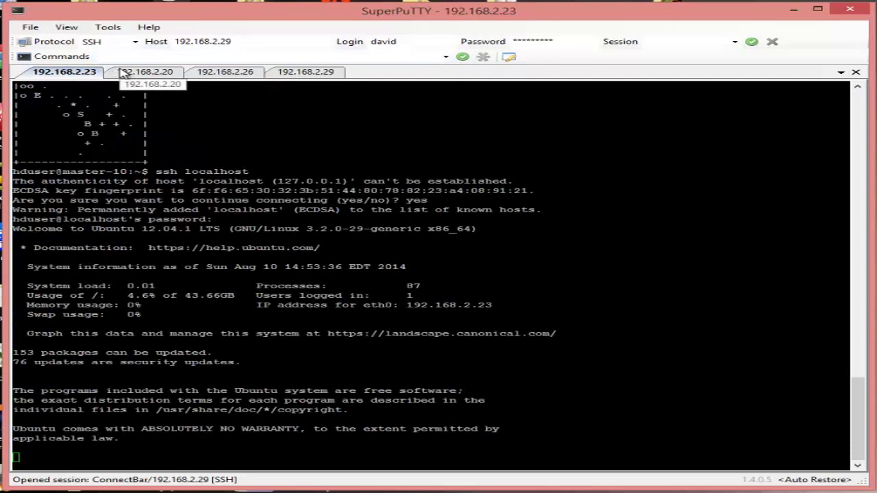
- Check the Ubuntu 12.04.1 welcome on slave-11, slave-12, slave-13 and master-10
click(164, 74)
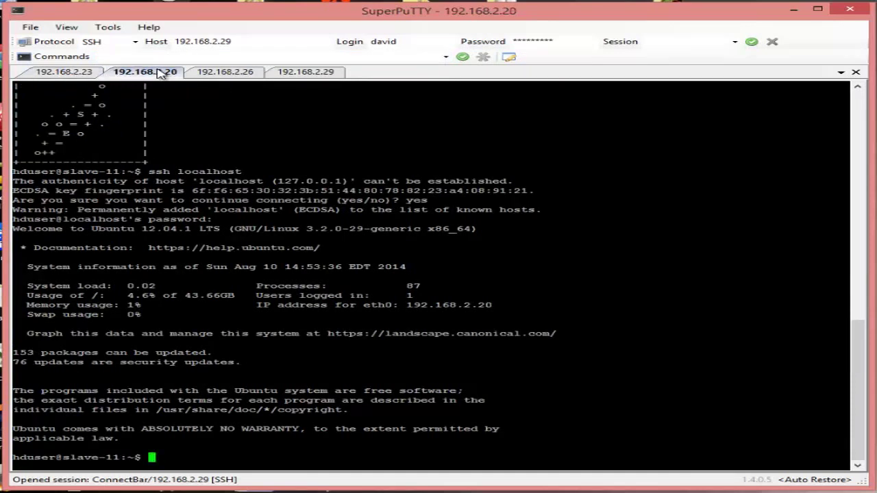
click(207, 75)
click(330, 74)
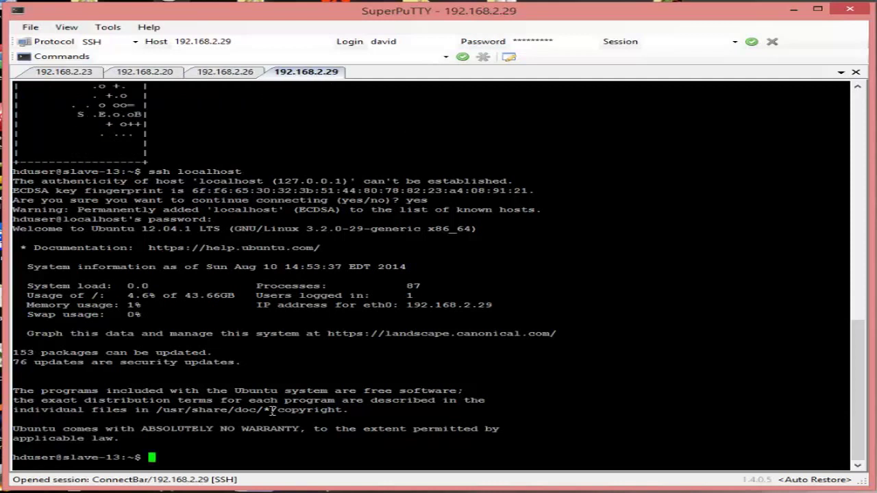
click(63, 75)
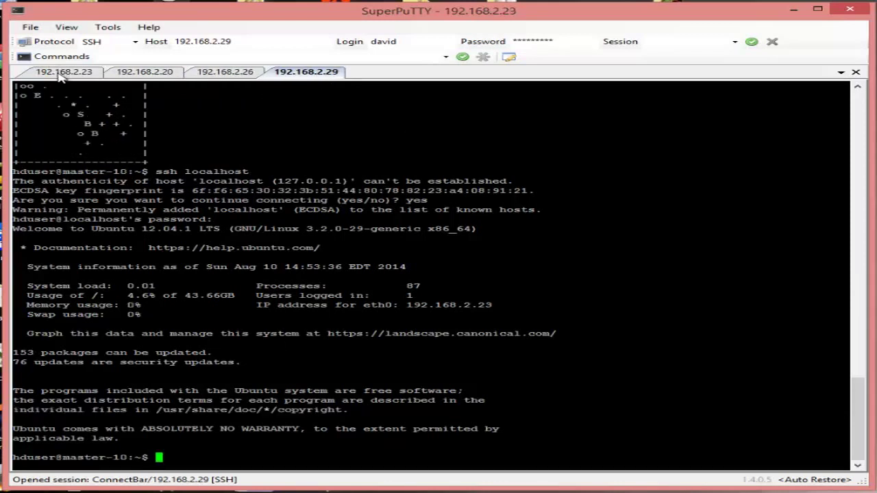
click(103, 56)
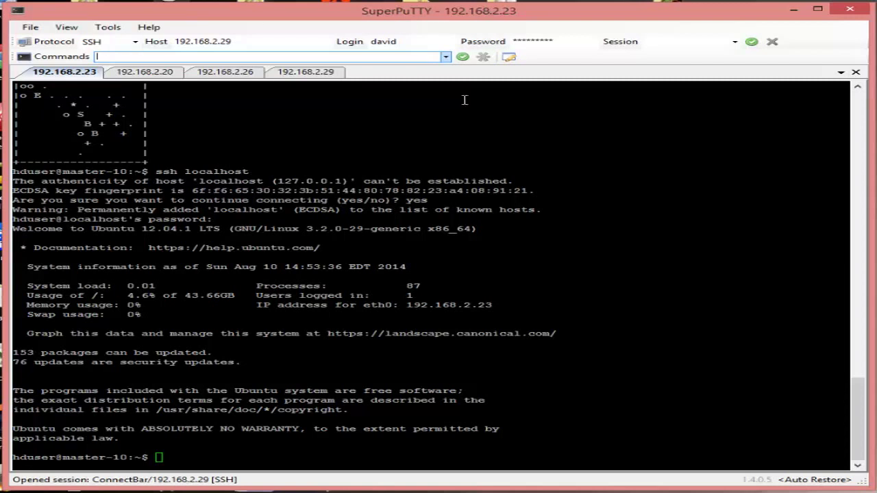
- Broadcast ssh-copy-id -i $HOME/.ssh/id_rsa.pub hduser@master-10 and view each node's prompt
right_click(120, 55)
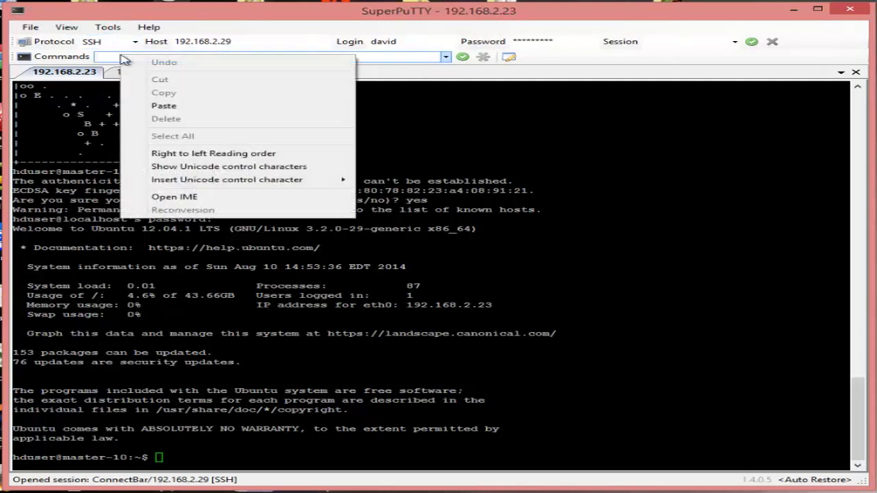
click(215, 107)
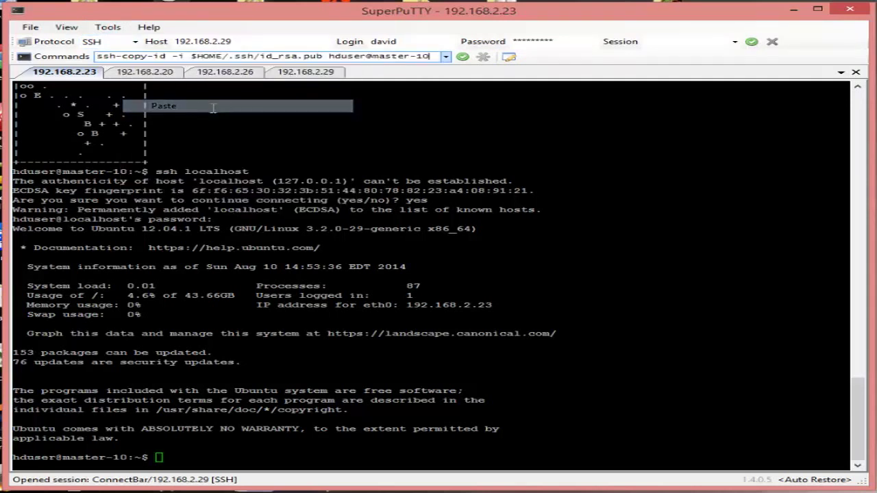
click(463, 59)
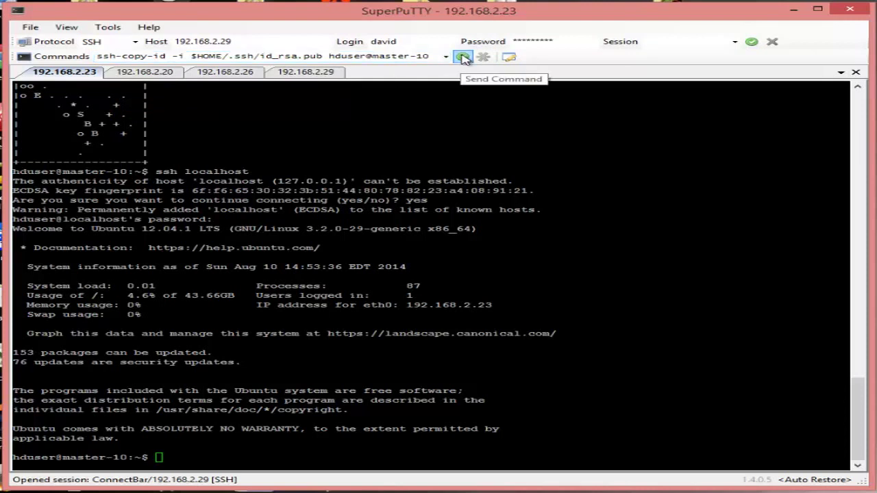
click(132, 73)
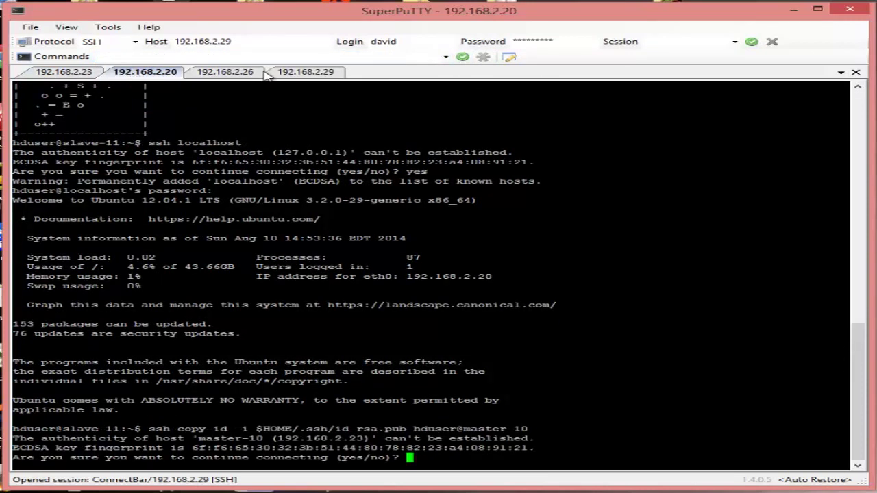
click(248, 76)
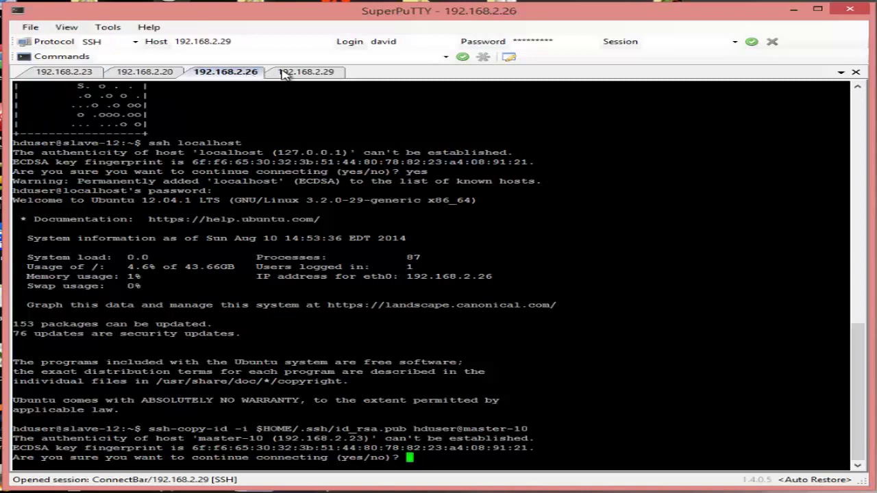
click(282, 74)
click(180, 73)
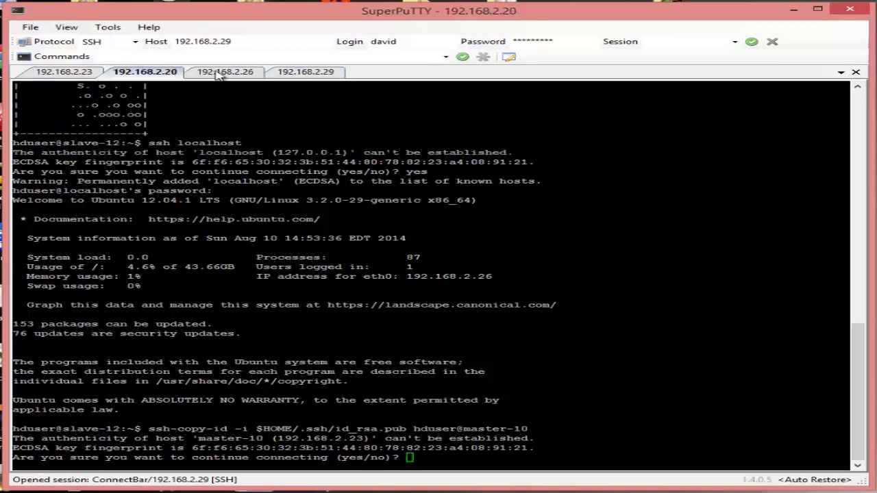
click(213, 74)
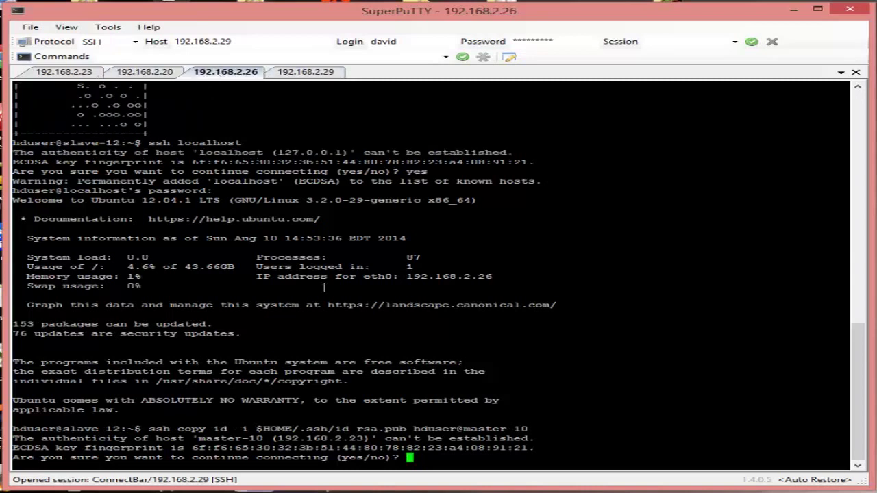
click(123, 73)
- On slave-11 and slave-12, trust master-10's host key and submit the password
text(yes)
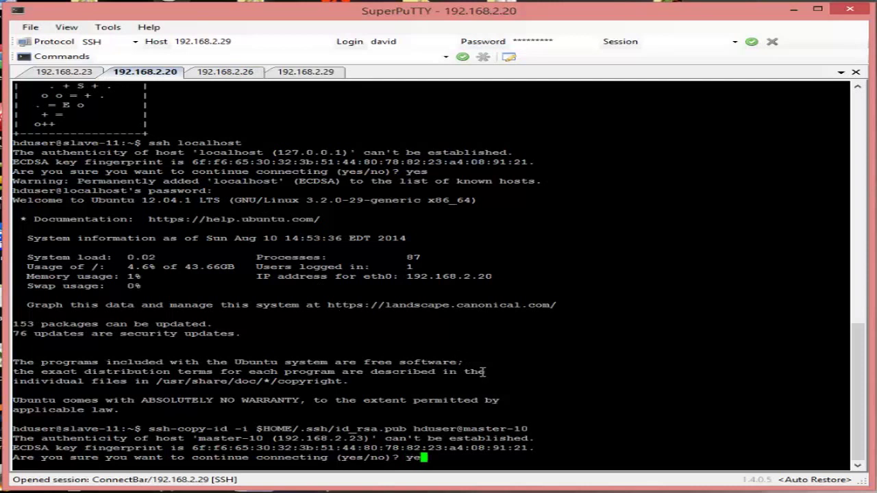
key(Return)
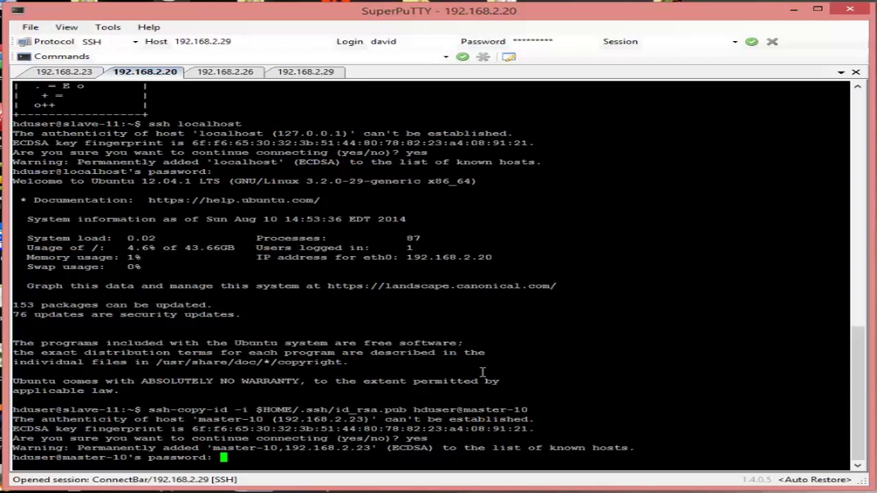
key(Return)
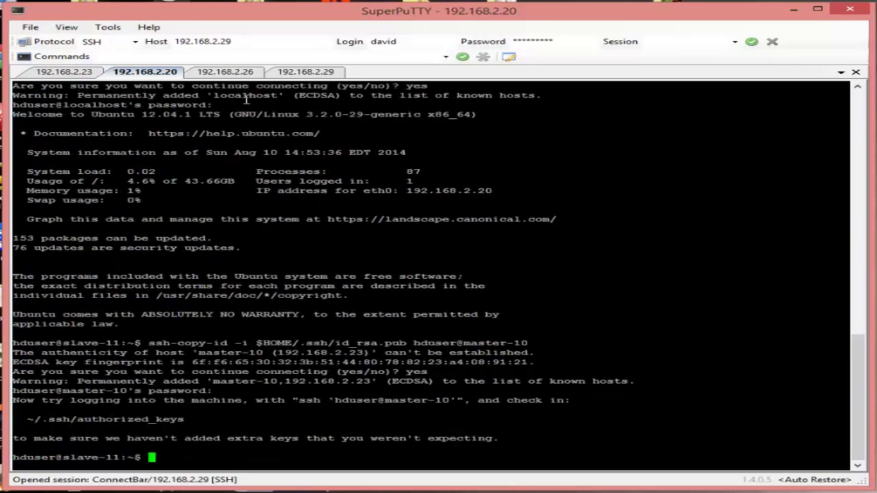
click(227, 74)
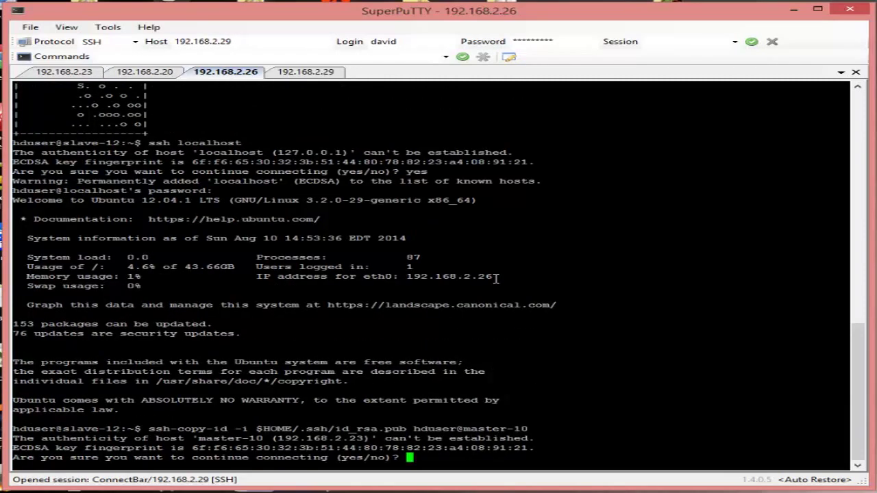
text(yes)
key(Return)
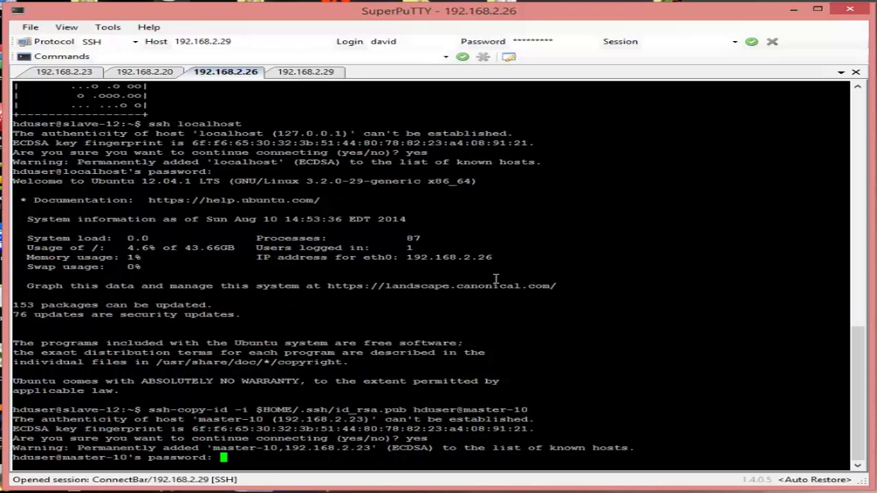
key(Return)
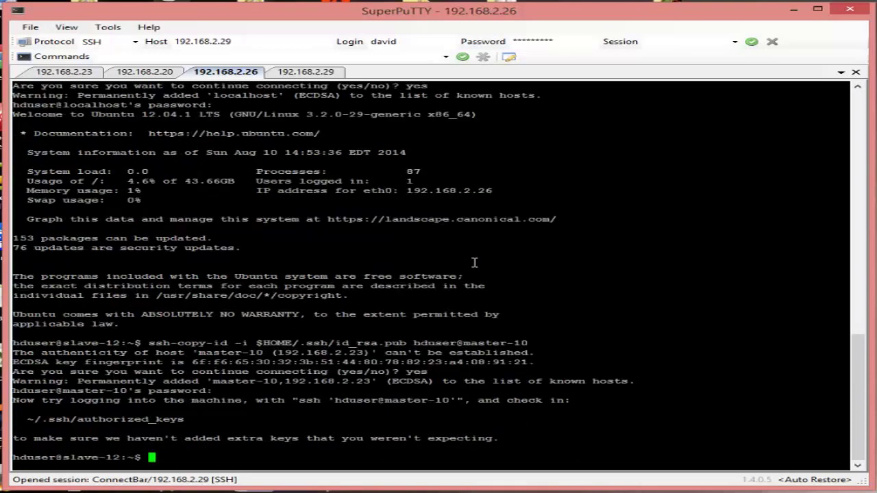
- On slave-13, answer yes to master-10's host key and submit the password
click(301, 74)
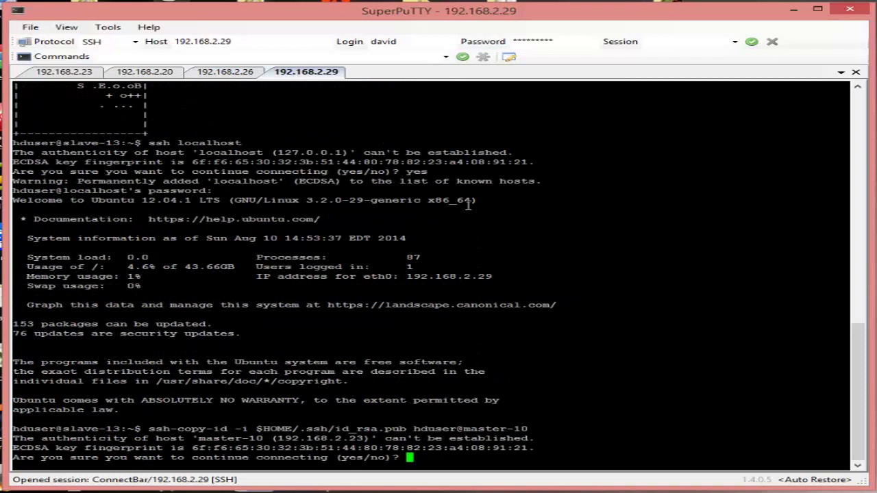
key(Return)
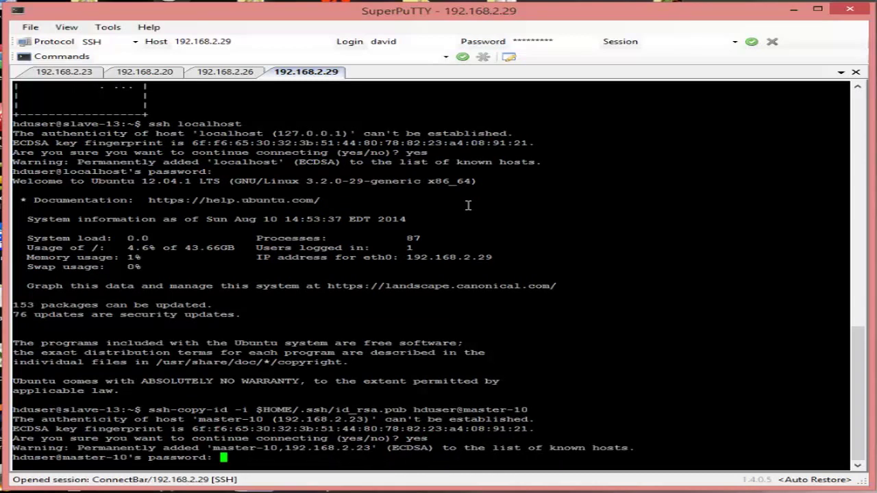
key(Return)
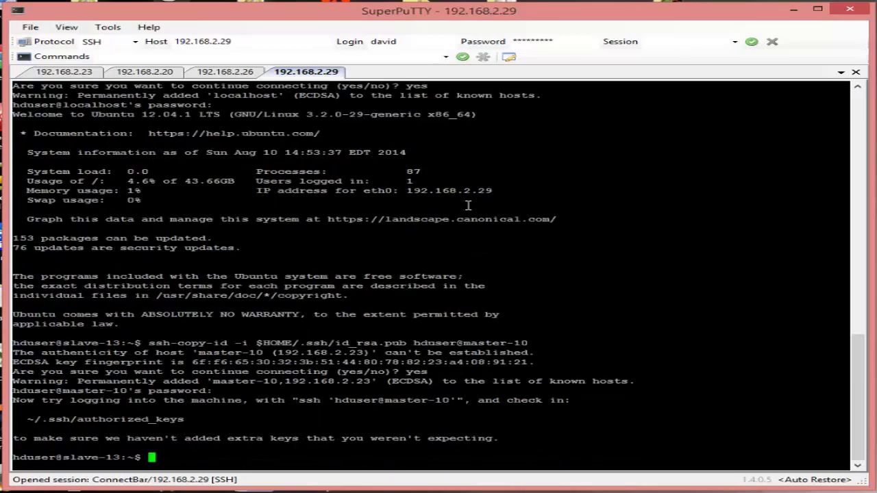
- On master-10, answer yes to its own host key and submit the password
click(222, 72)
click(173, 73)
click(83, 72)
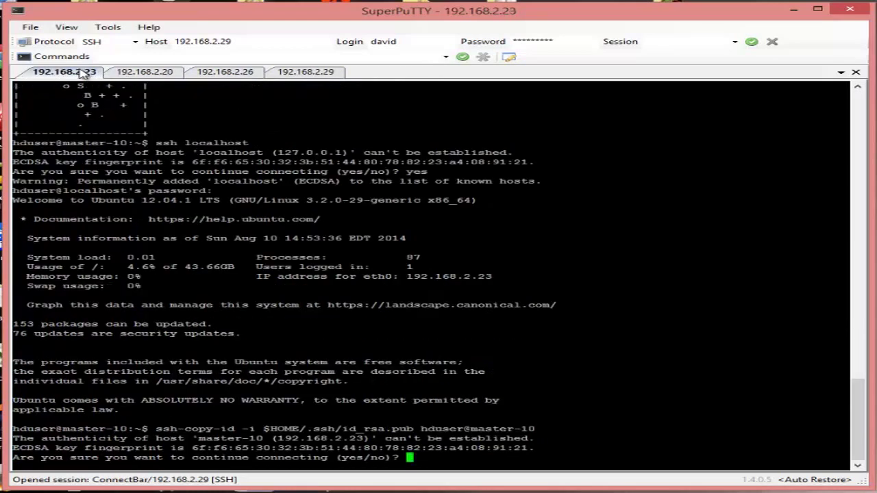
text(yes)
key(Return)
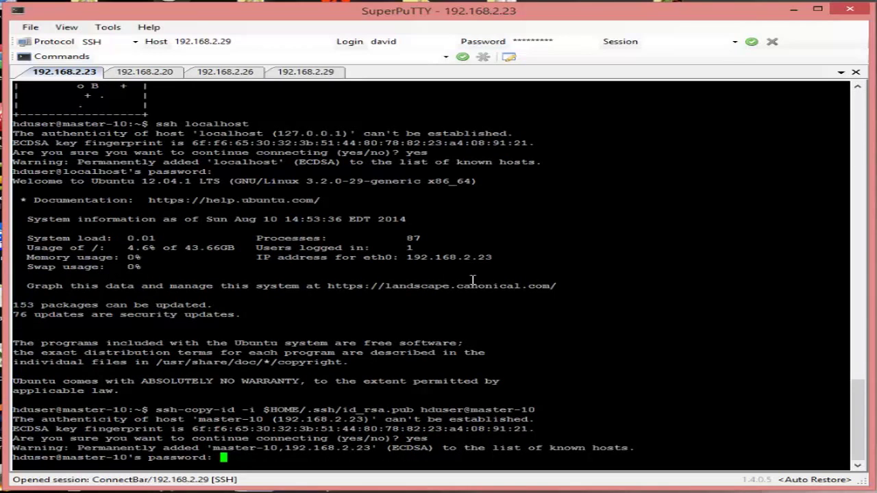
key(Return)
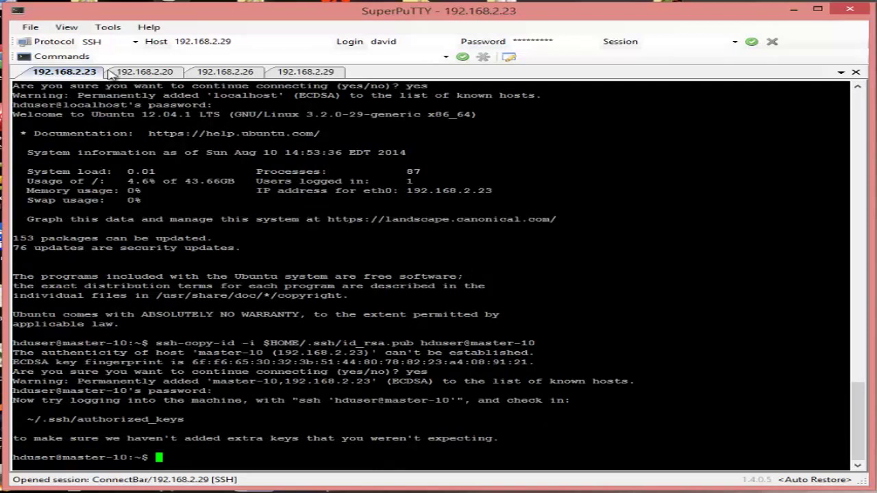
click(130, 56)
- Broadcast ssh-copy-id -i $HOME/.ssh/id_rsa.pub hduser@slave-11, then send yes and the slave-11 password
click(140, 57)
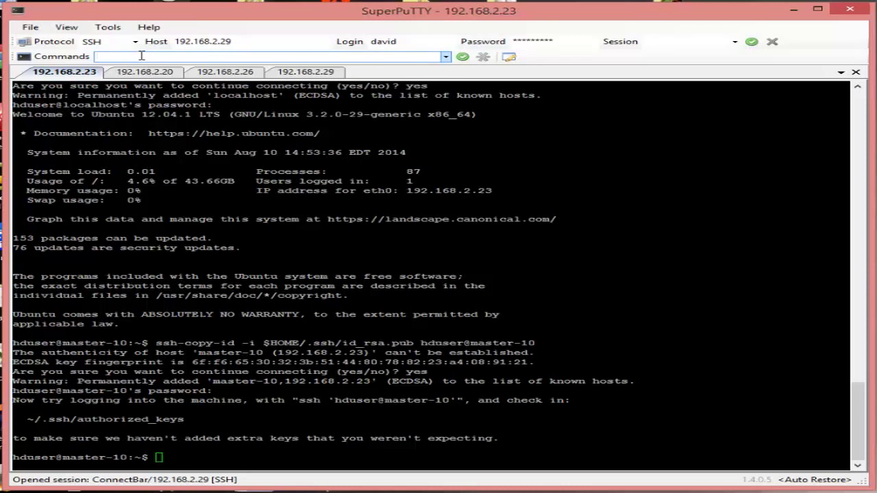
right_click(142, 56)
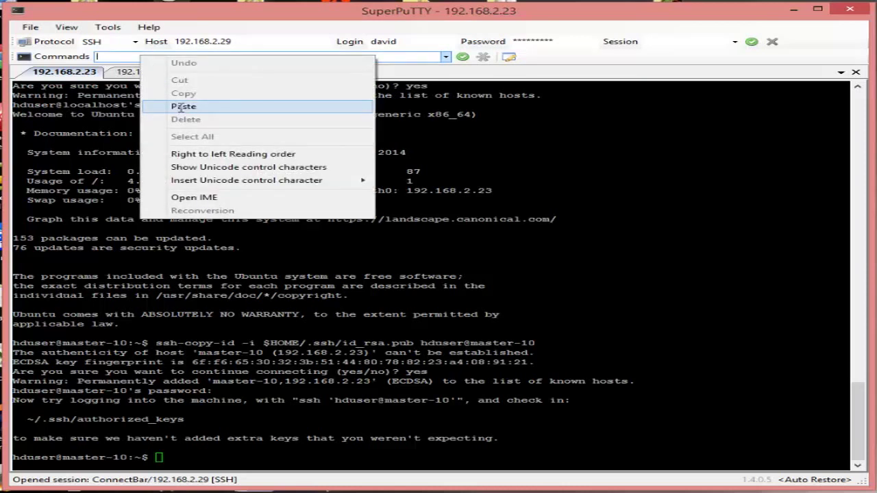
click(182, 104)
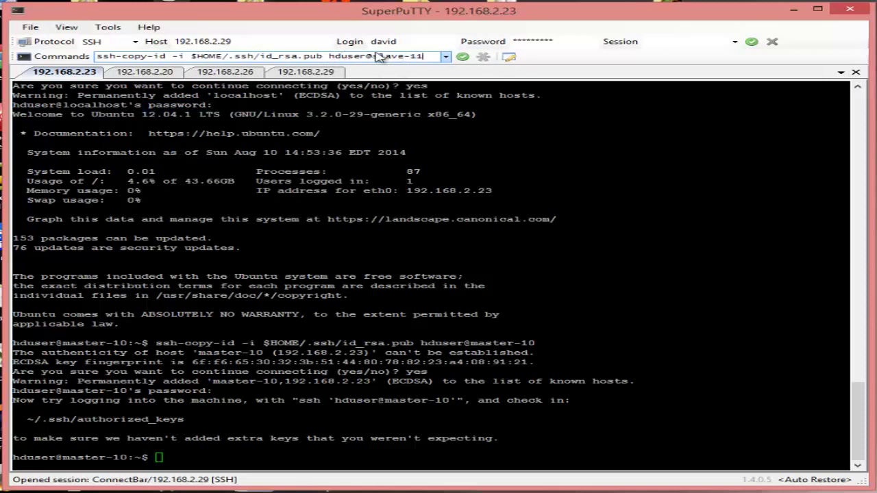
click(463, 58)
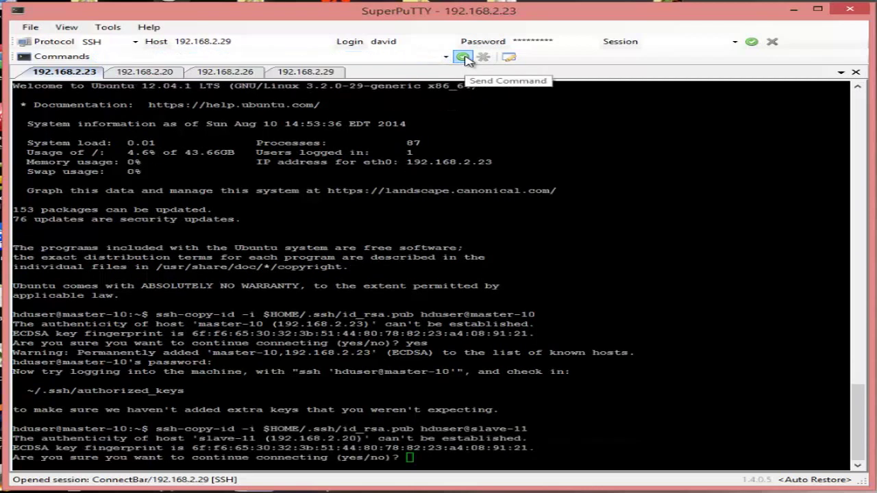
click(296, 54)
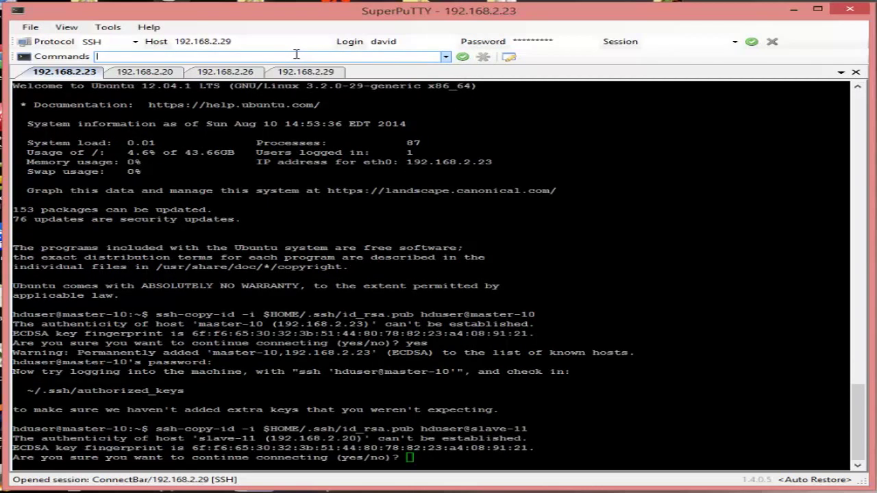
text(yes)
click(463, 58)
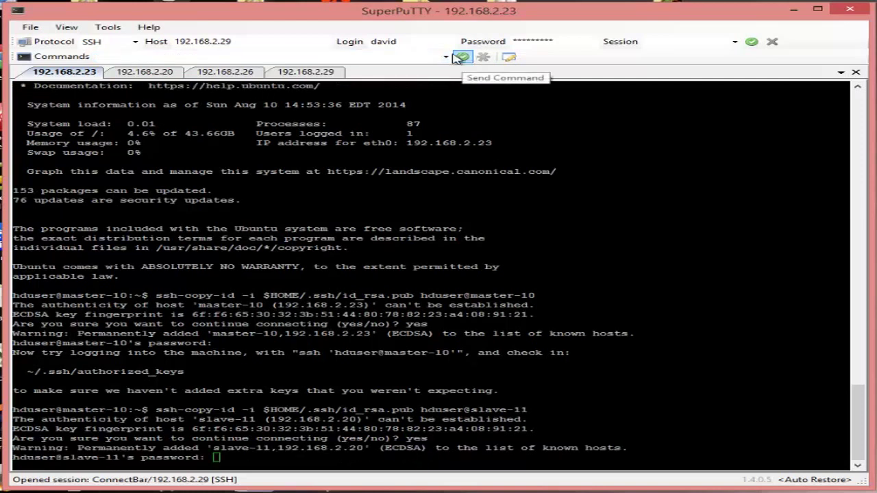
click(335, 55)
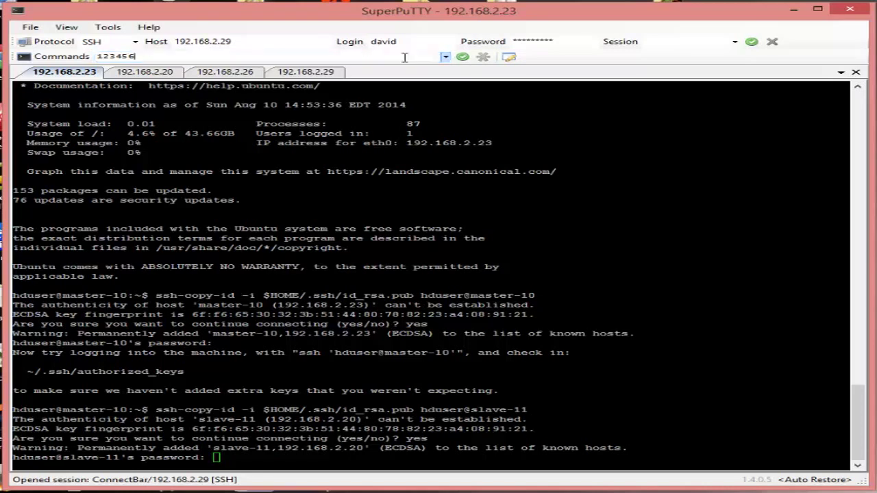
click(462, 58)
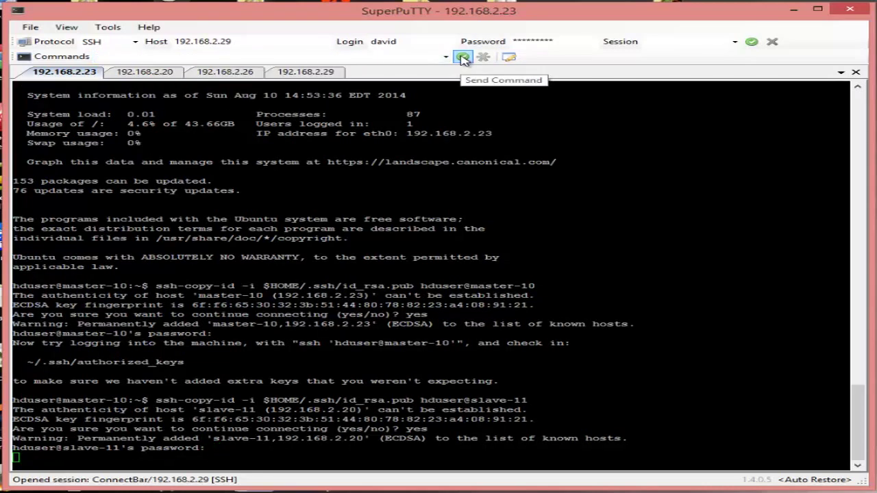
- Check the key-copy results on slave-11, slave-12 and slave-13
click(146, 74)
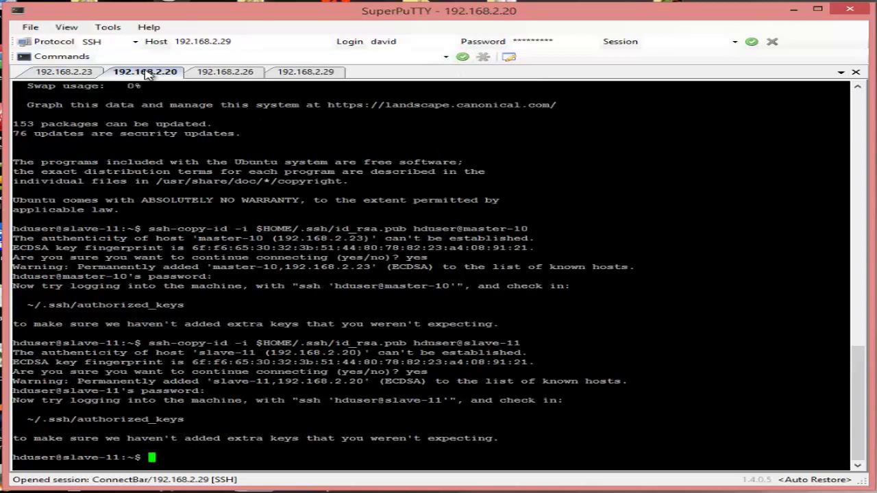
click(245, 74)
click(301, 72)
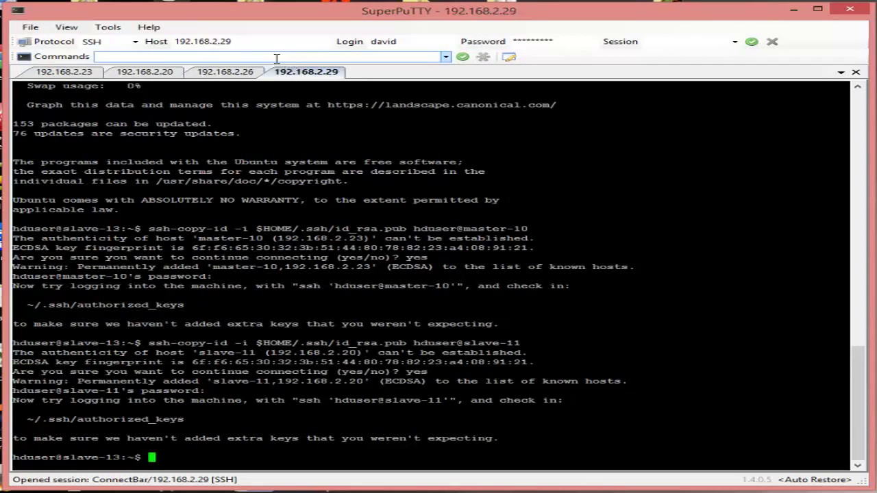
click(277, 58)
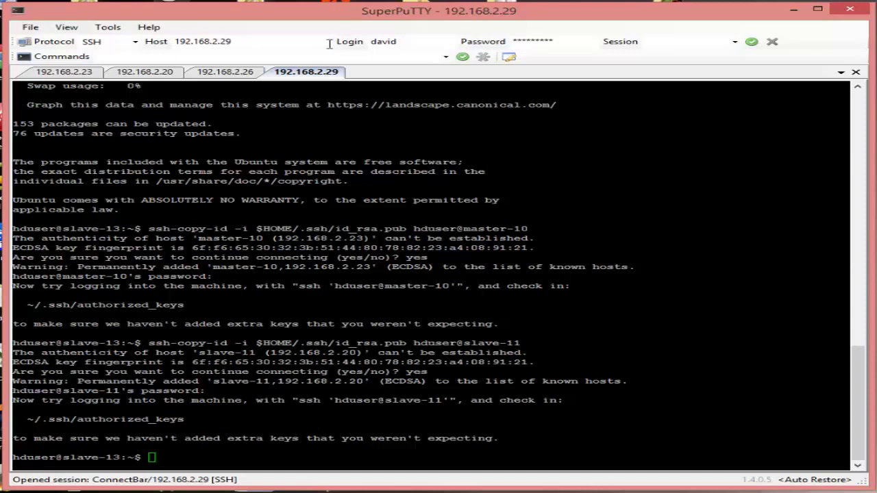
- Broadcast ssh-copy-id -i $HOME/.ssh/id_rsa.pub hduser@slave-12 to all sessions, answering yes and the hduser password
right_click(288, 54)
click(353, 101)
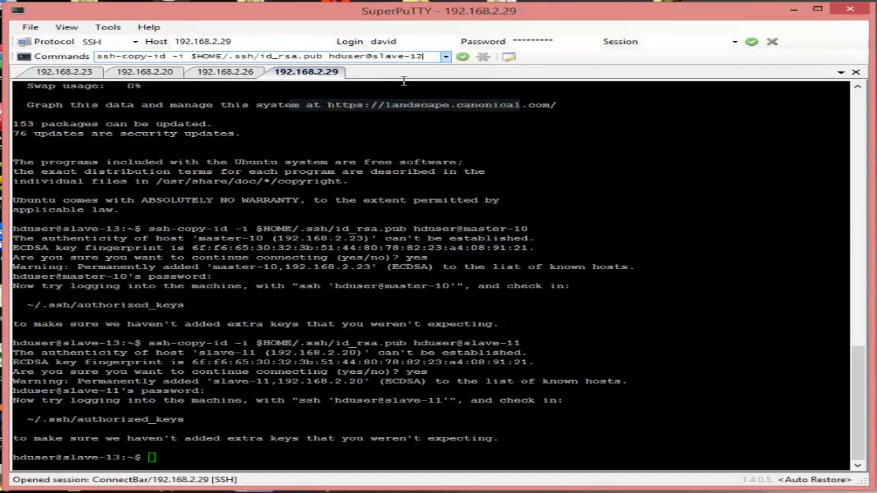
click(462, 56)
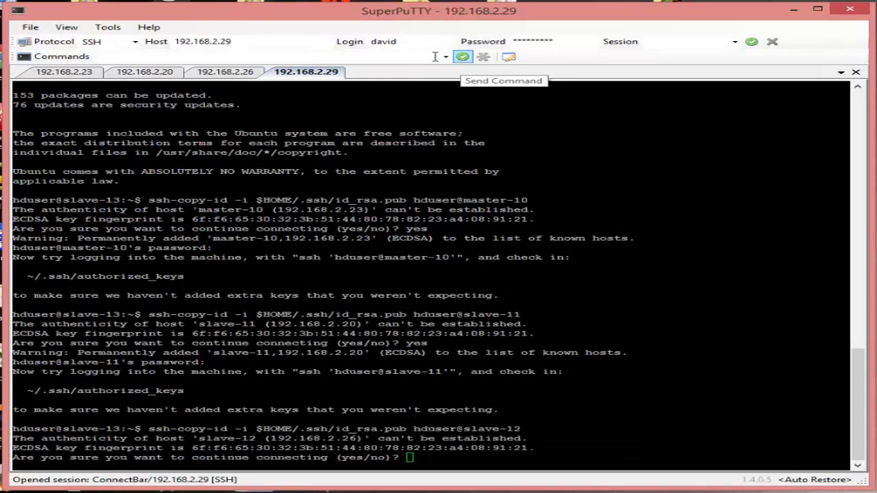
click(295, 57)
text(yes)
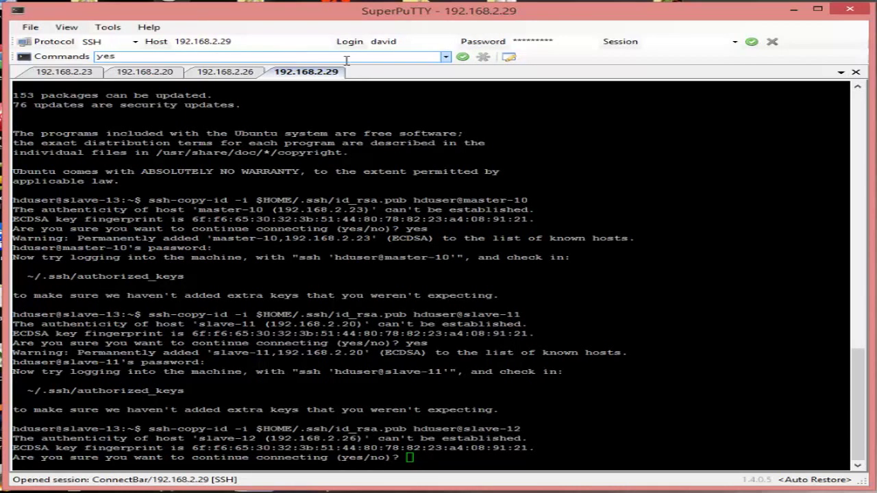
click(465, 59)
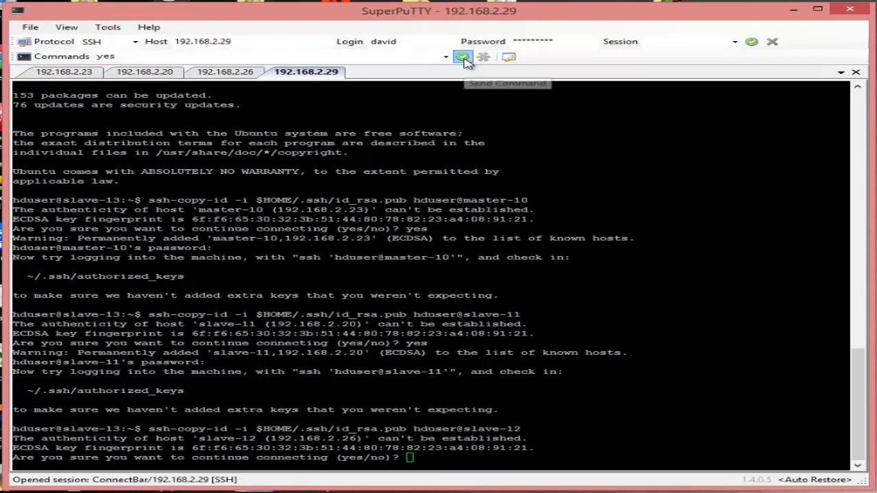
click(396, 54)
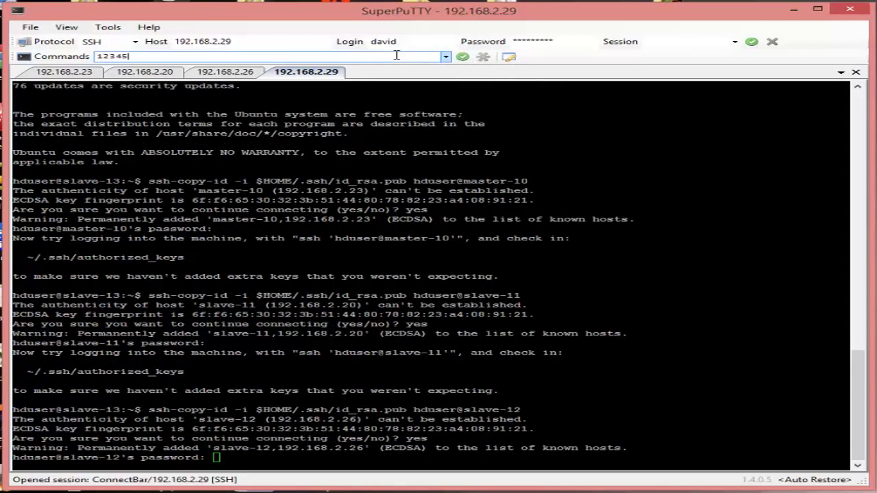
click(465, 59)
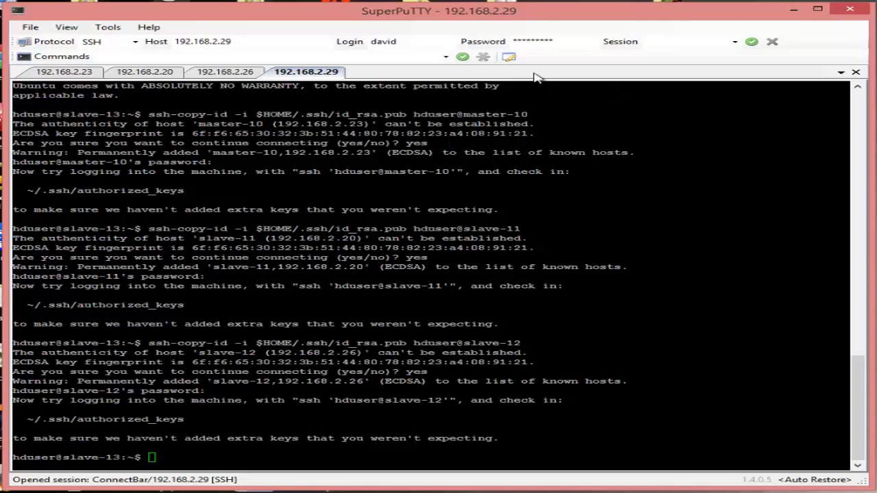
- Broadcast ssh-copy-id -i $HOME/.ssh/id_rsa.pub hduser@slave-13, answering yes and the hduser password
right_click(356, 56)
click(431, 106)
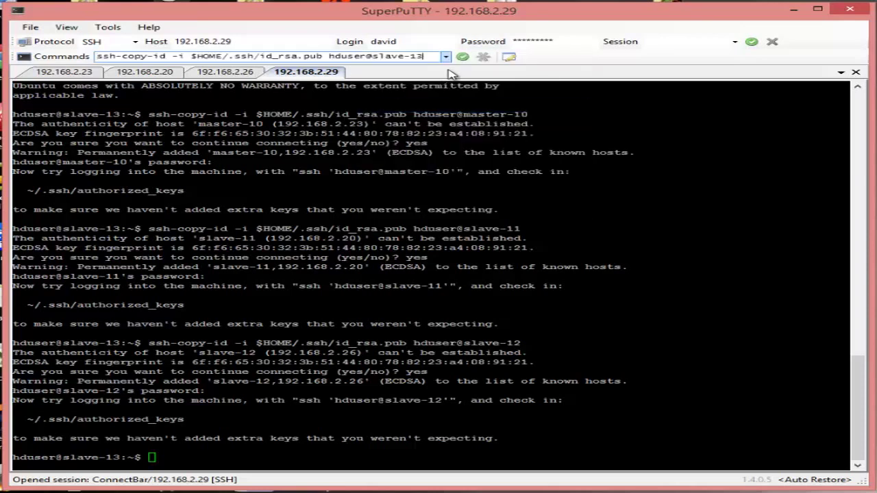
click(463, 57)
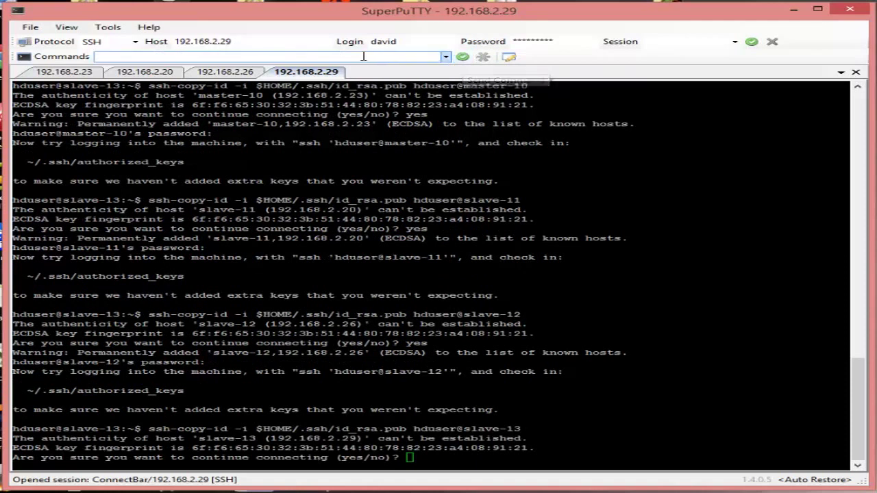
text(yes)
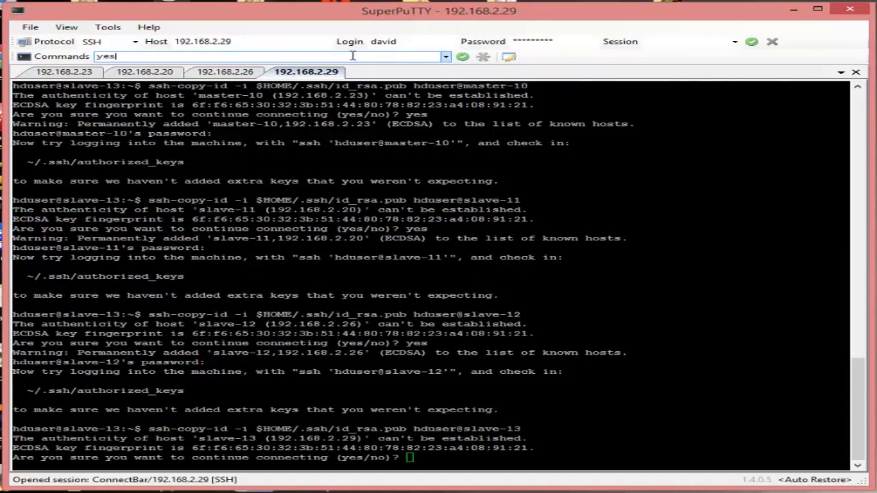
click(463, 57)
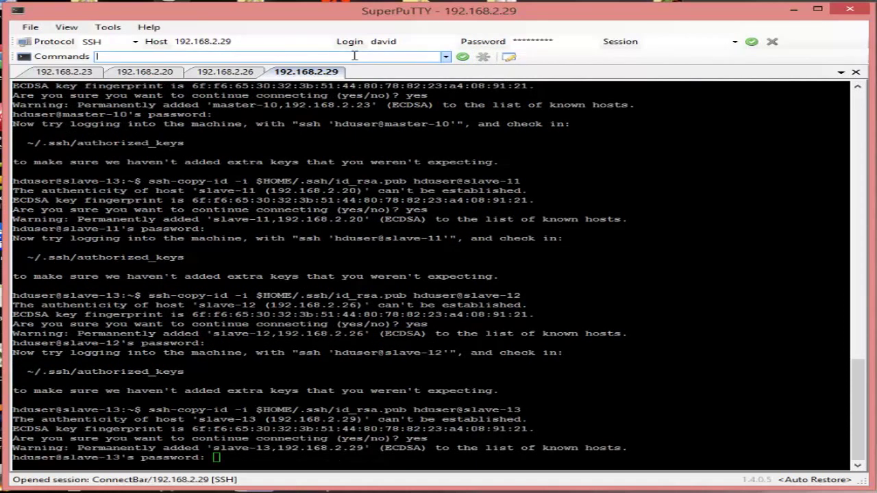
click(464, 58)
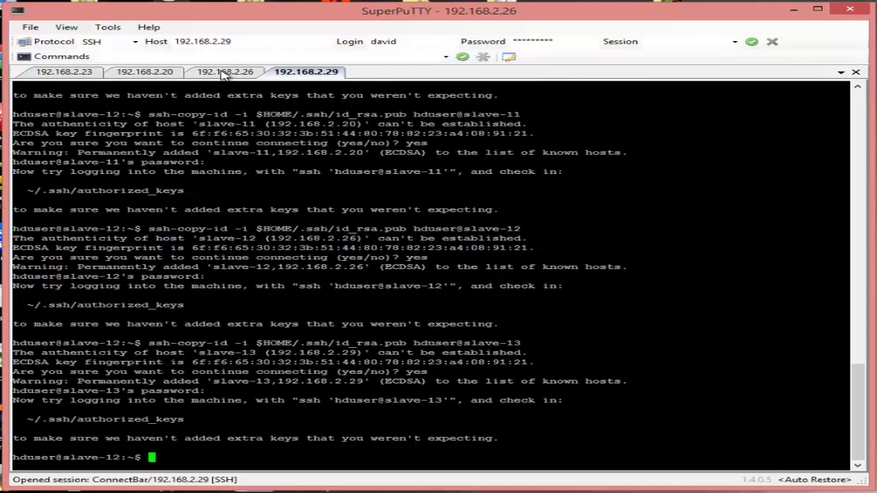
- Step back through the slave-12 and slave-11 sessions to the master-10 session
click(223, 73)
click(146, 72)
click(65, 72)
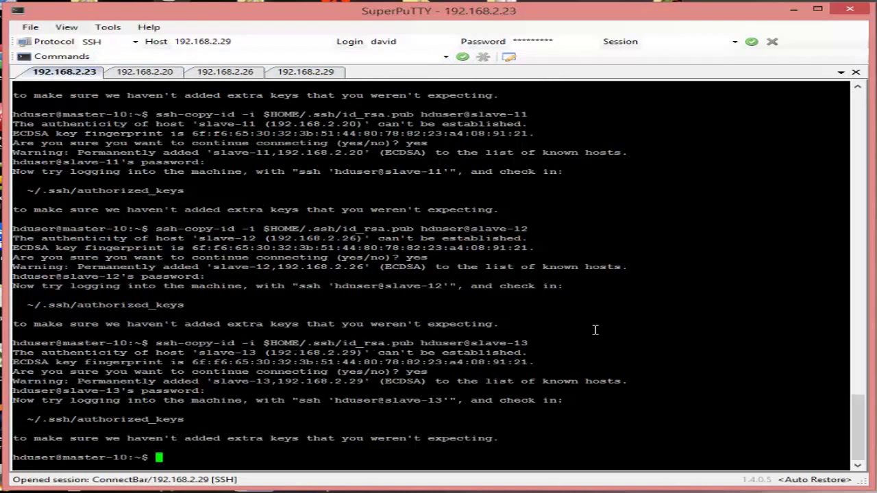
- From master-10, SSH into slave-11 without a password, then exit
text(ssh slave-2)
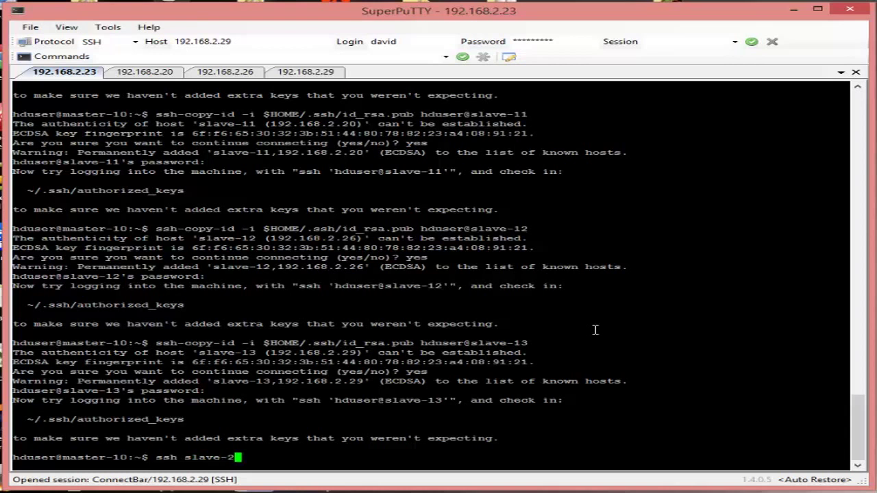
key(BackSpace)
text(11)
key(Return)
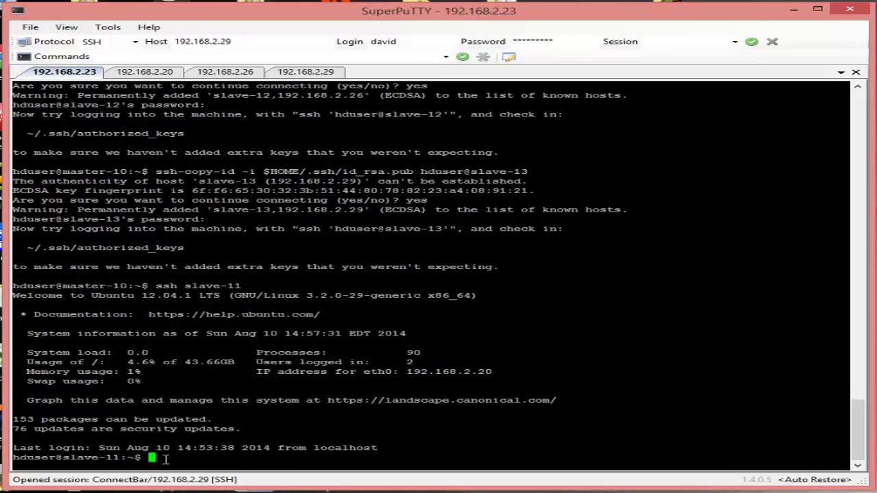
text(exit)
drag(128, 458, 73, 457)
click(200, 459)
key(Return)
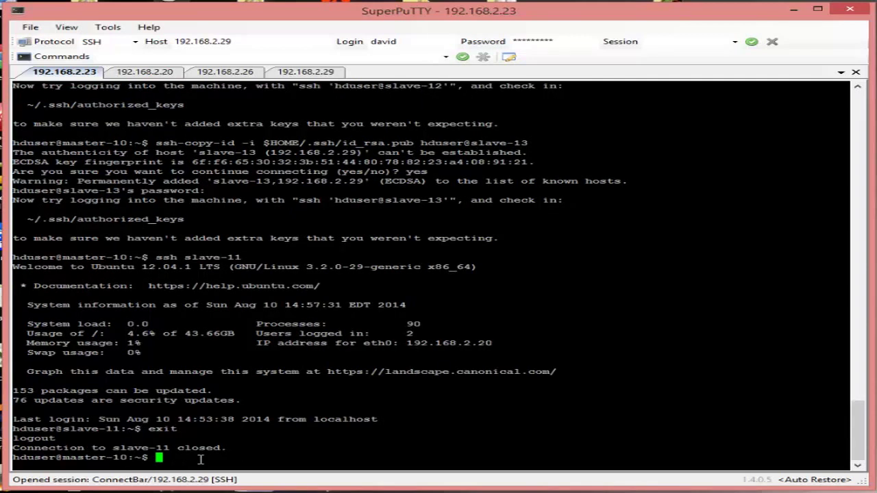
- SSH from master-10 into slave-12 without a password, then exit
key(Up)
key(BackSpace)
text(2)
key(Return)
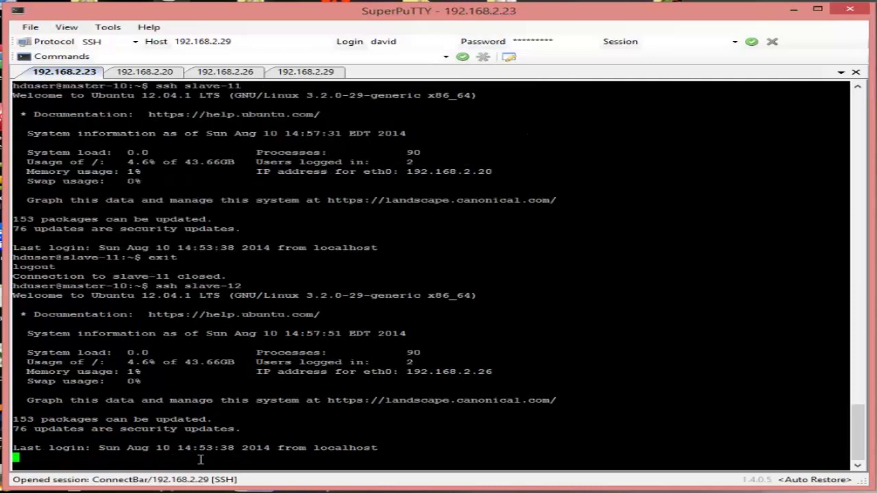
text(exit)
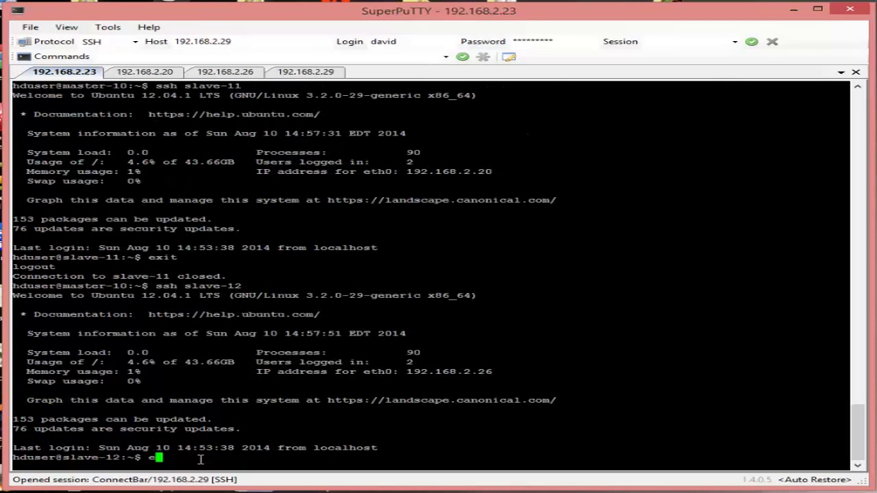
key(Return)
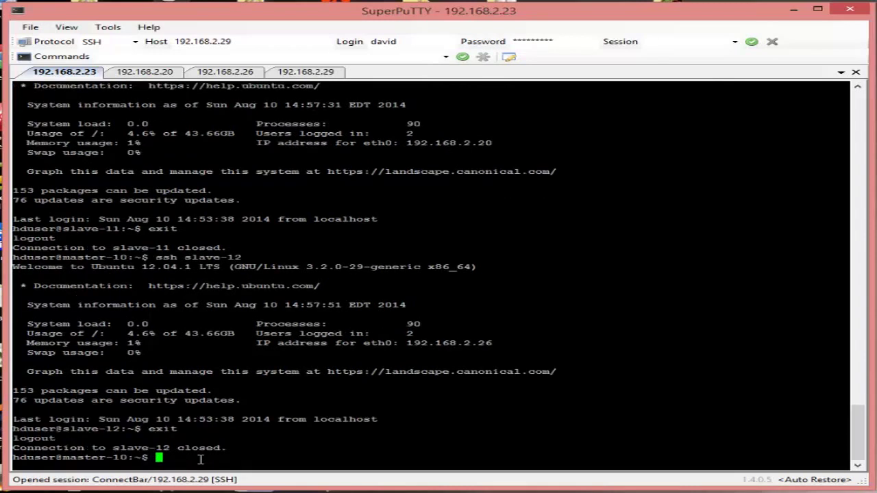
- SSH from master-10 into slave-13 without a password, then exit
key(Up)
key(Up)
key(BackSpace)
text(3)
key(Return)
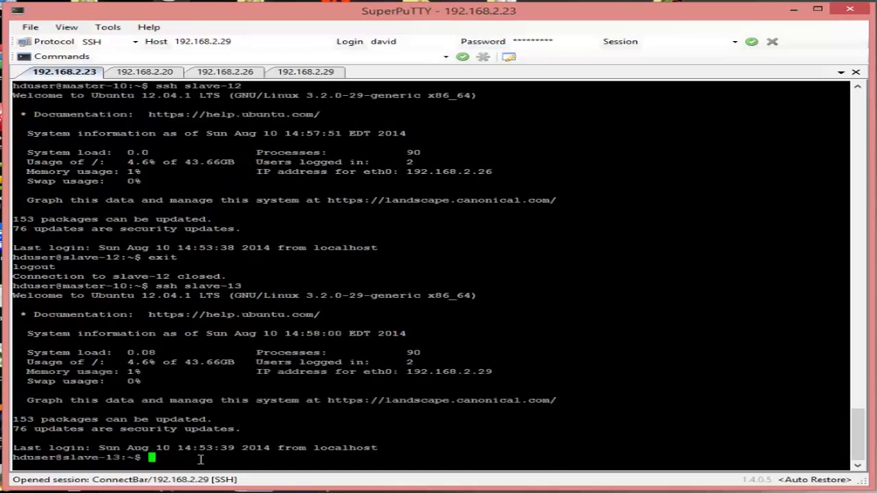
text(exit)
key(Return)
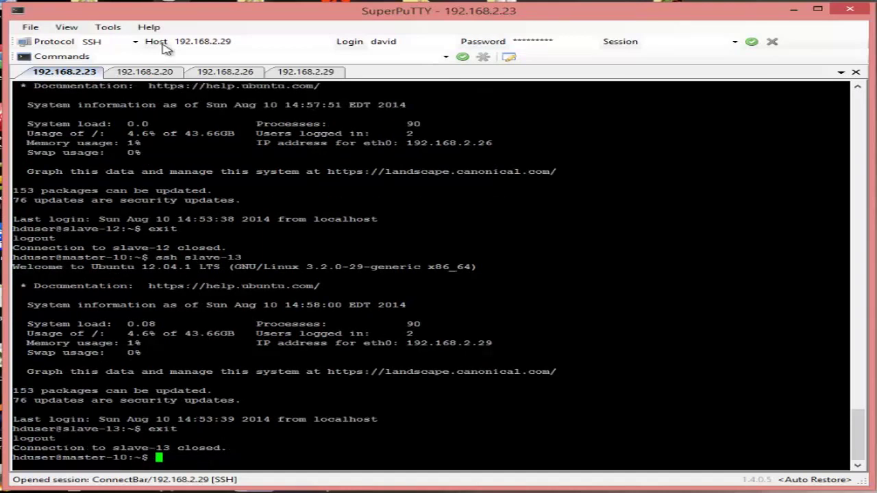
- In the slave-13 session, SSH into master-10 without a password, then exit
click(145, 72)
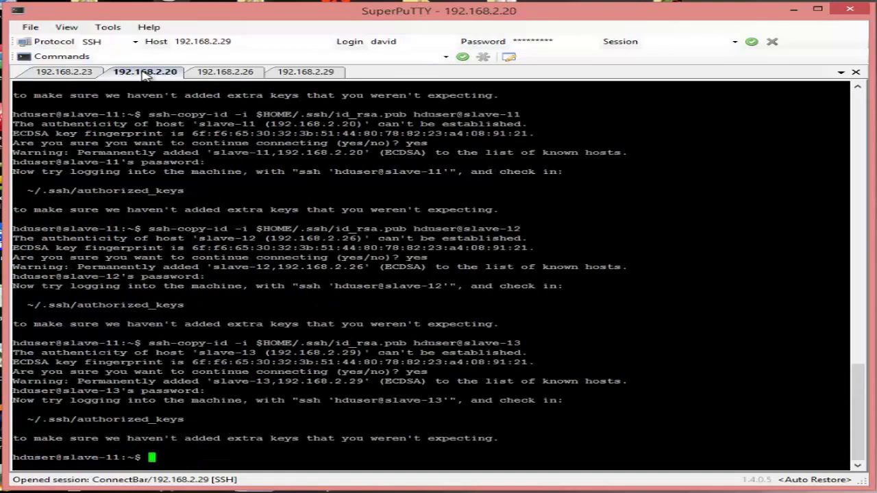
click(206, 73)
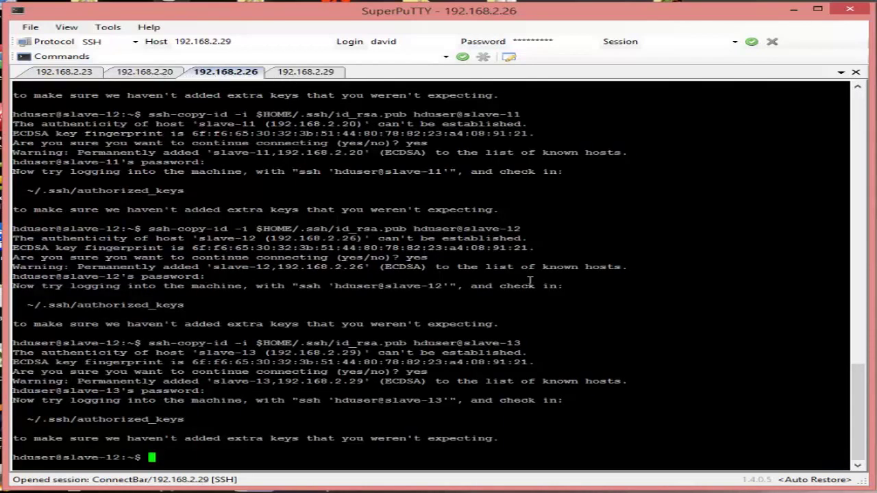
click(286, 74)
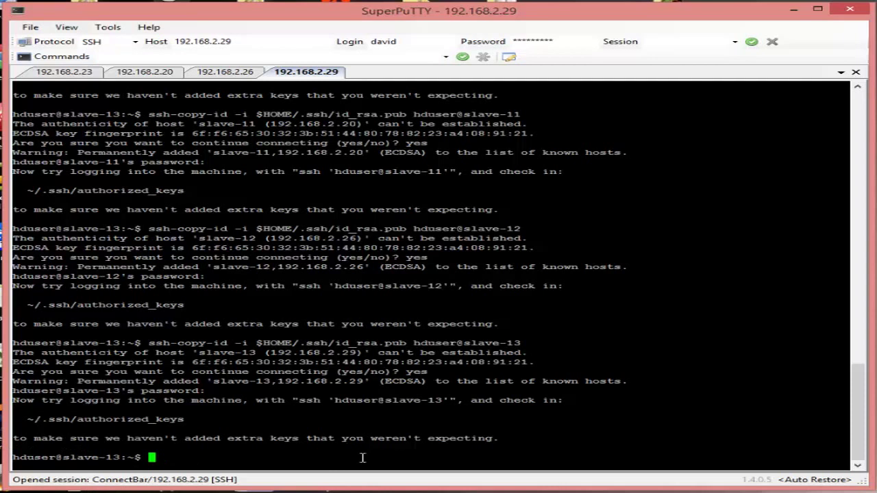
text(ssh master)
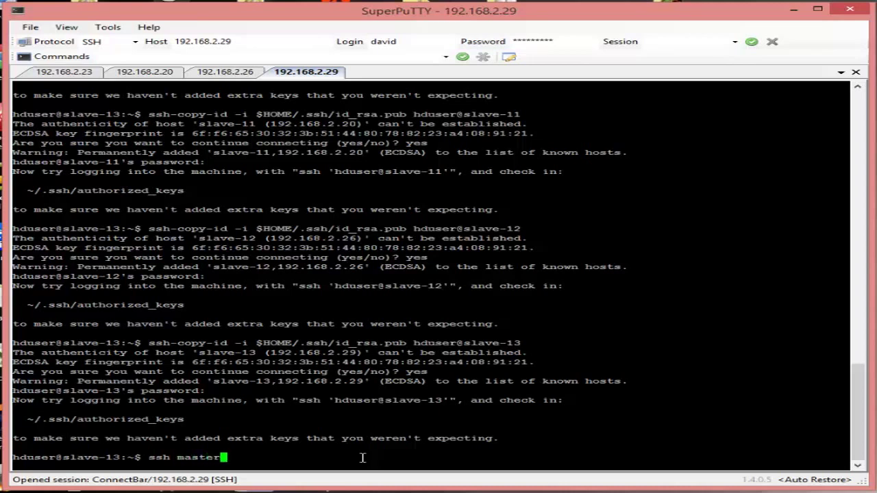
text(-10)
key(Return)
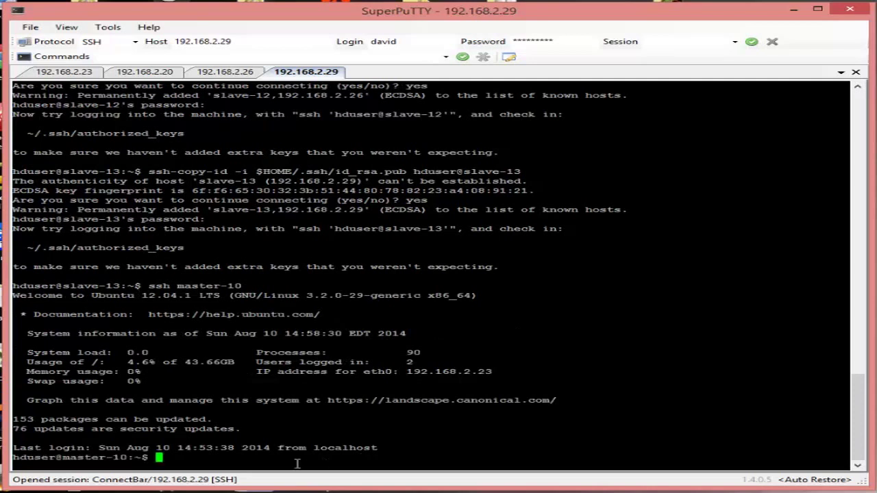
text(exit)
key(Return)
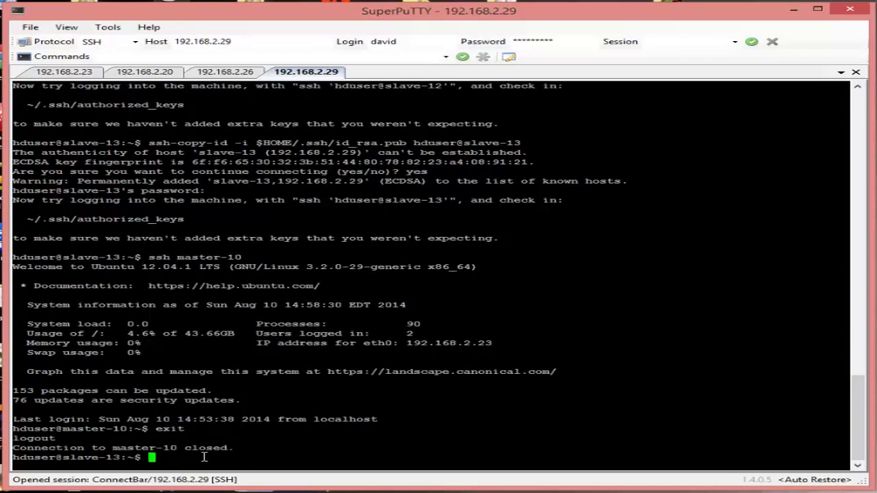
- From slave-13, SSH into slave-11 without a password, then exit
key(Up)
key(BackSpace)
key(BackSpace)
key(BackSpace)
key(BackSpace)
key(BackSpace)
key(BackSpace)
key(BackSpace)
key(BackSpace)
key(BackSpace)
text(slave-11)
key(Return)
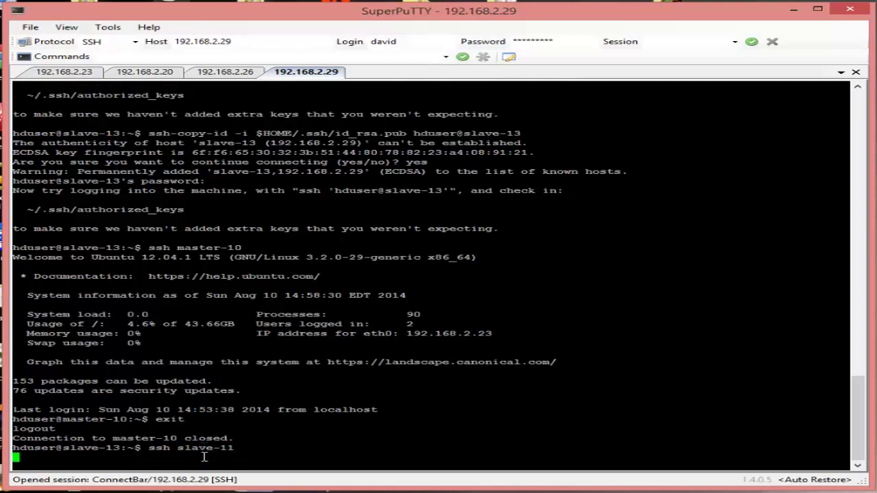
text(exit)
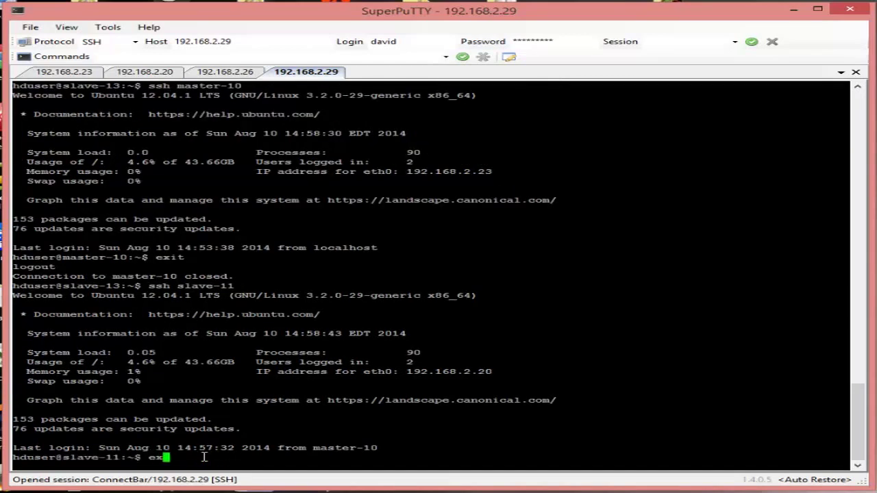
key(Return)
- From slave-13, SSH into slave-12 password-free and exit, then return to master-10
text(ssh slave-1)
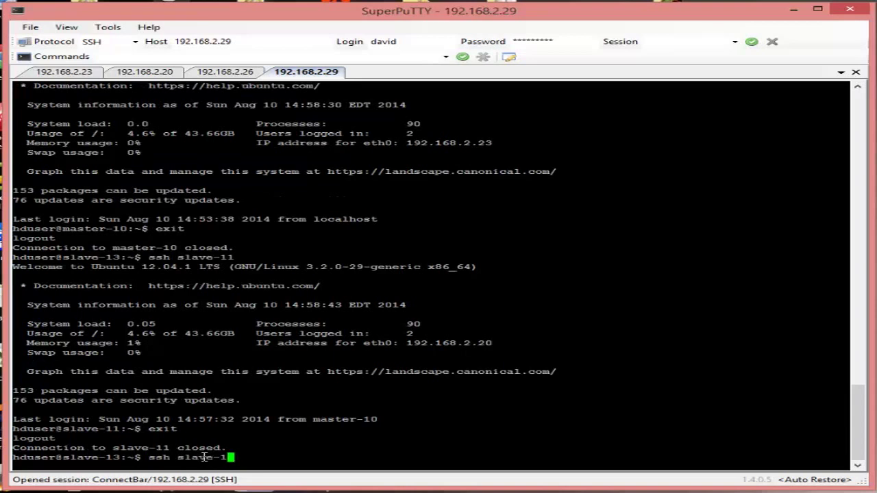
text(2)
key(Return)
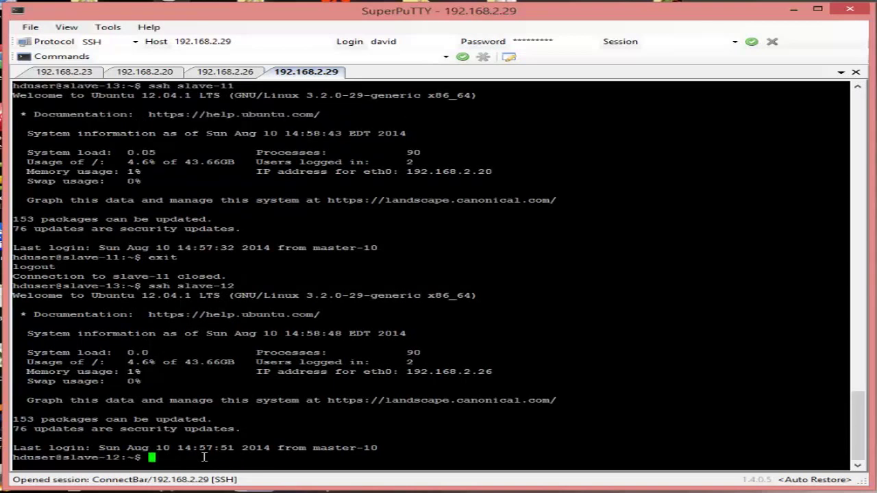
text(exit)
key(Return)
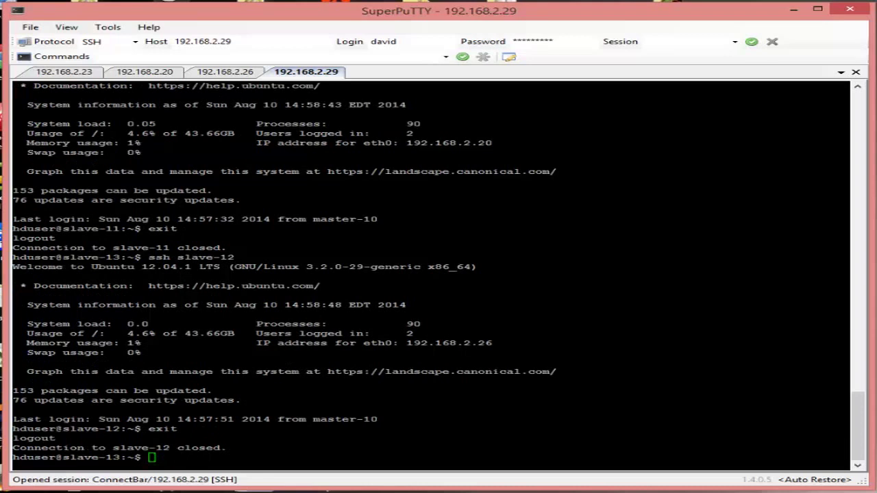
key(ctrl+Tab)
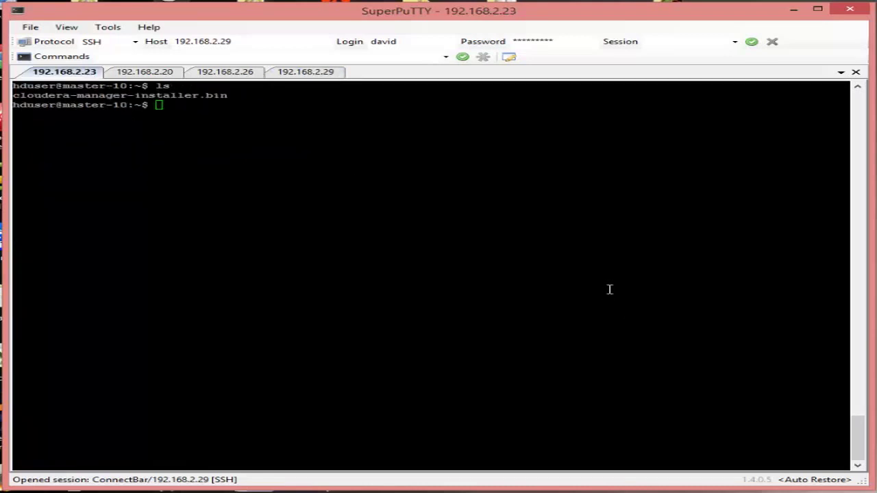